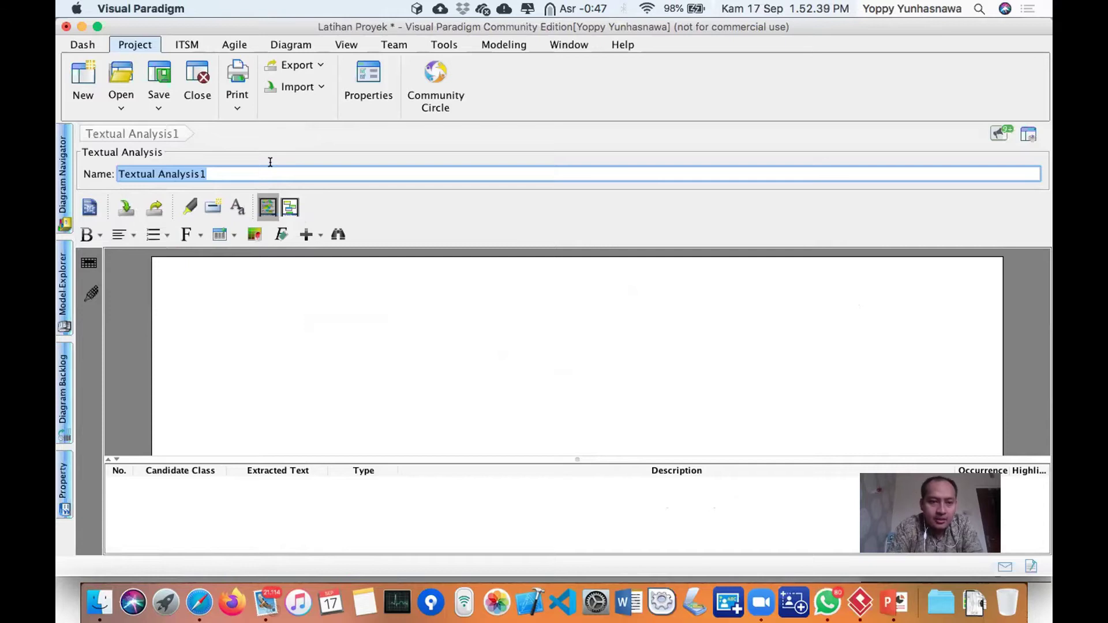
Name the new textual analysis "Deskripsi Umum Sistem".
{"action": "type", "text": "Desk"}
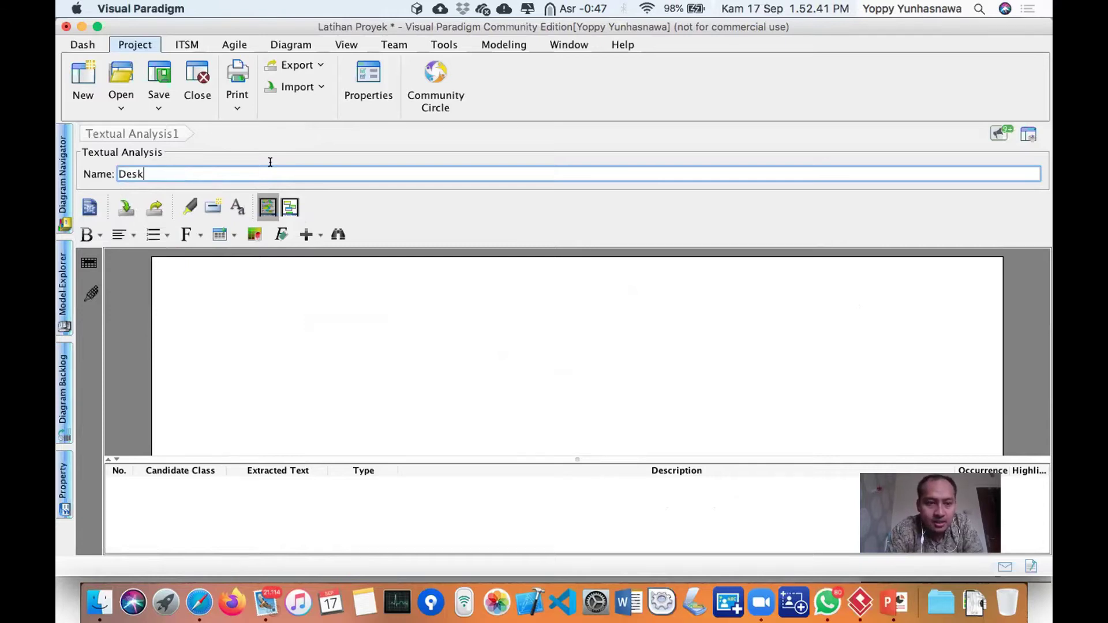
{"action": "type", "text": "ripsi Um"}
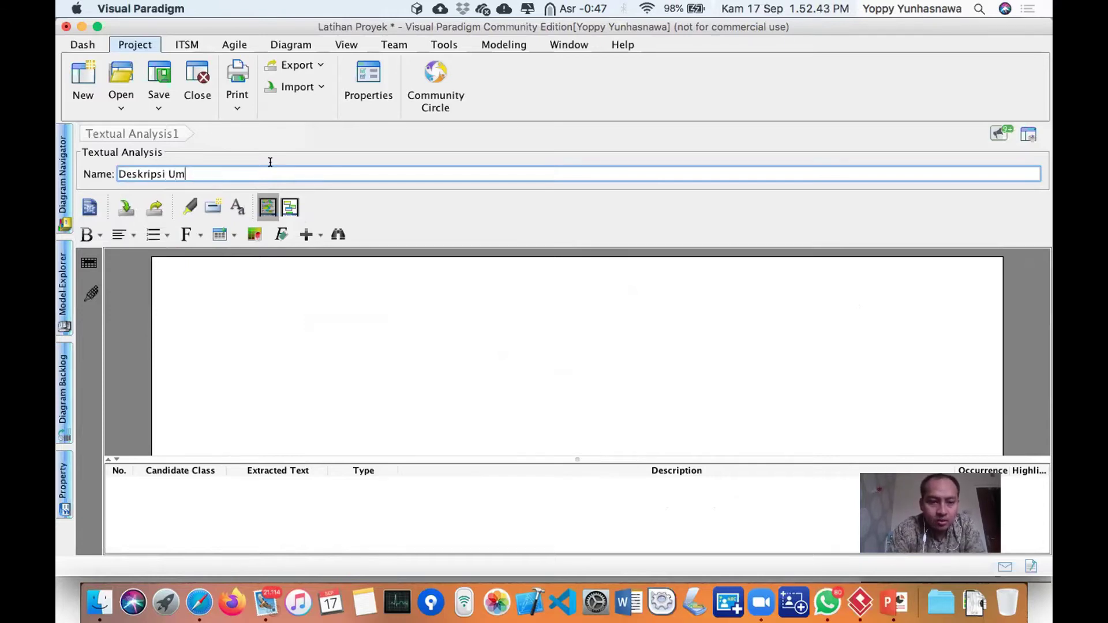
{"action": "type", "text": "um Sistem"}
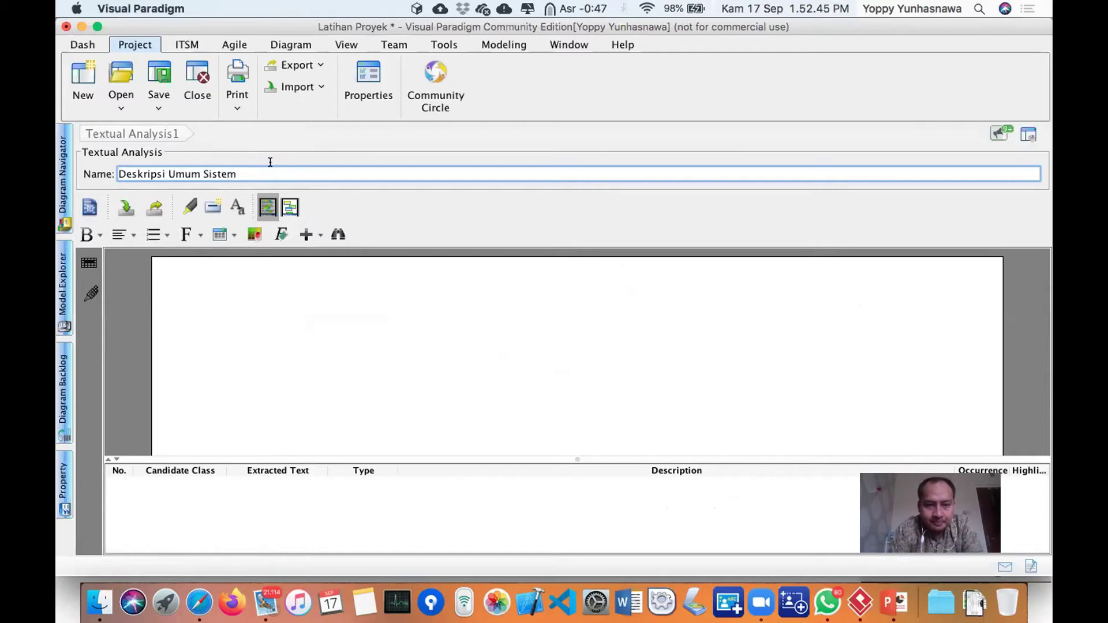
{"action": "left_click", "coordinate": [295, 310]}
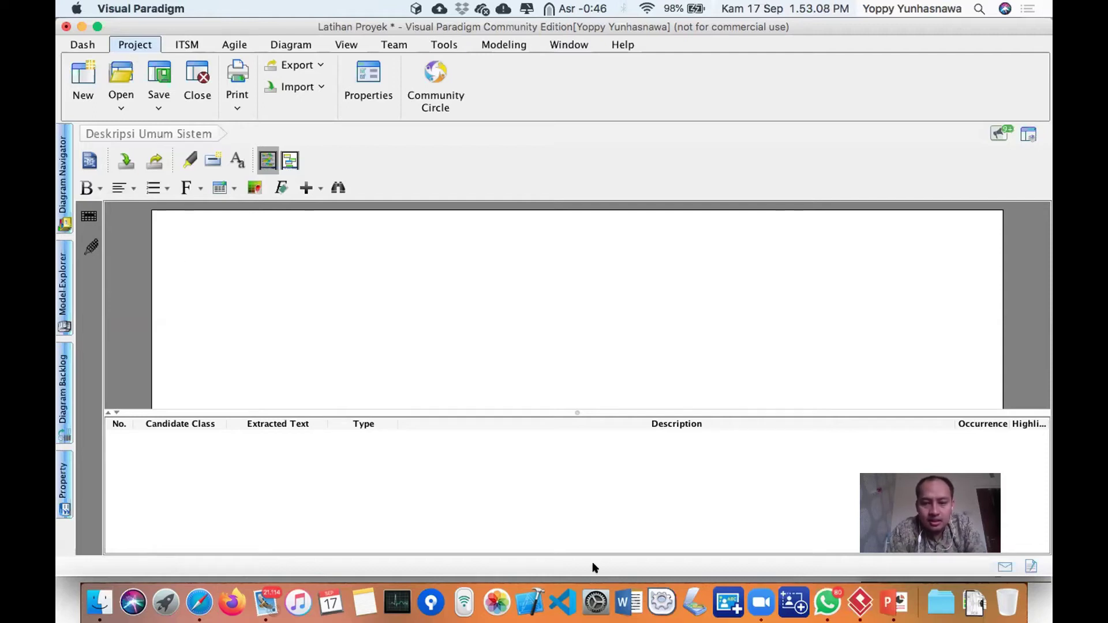
Switch to PowerPoint for the sample system description on slide 6, and paste its text into the empty textual analysis in Visual Paradigm.
{"action": "left_click", "coordinate": [892, 598]}
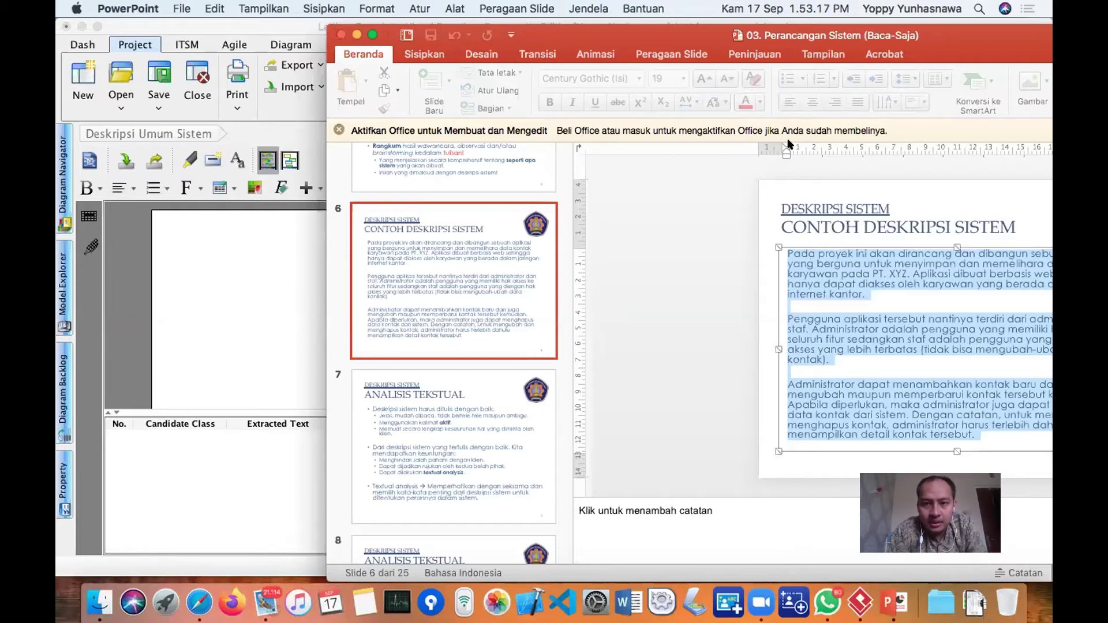
{"action": "left_click_drag", "start_coordinate": [889, 22], "coordinate": [737, 19]}
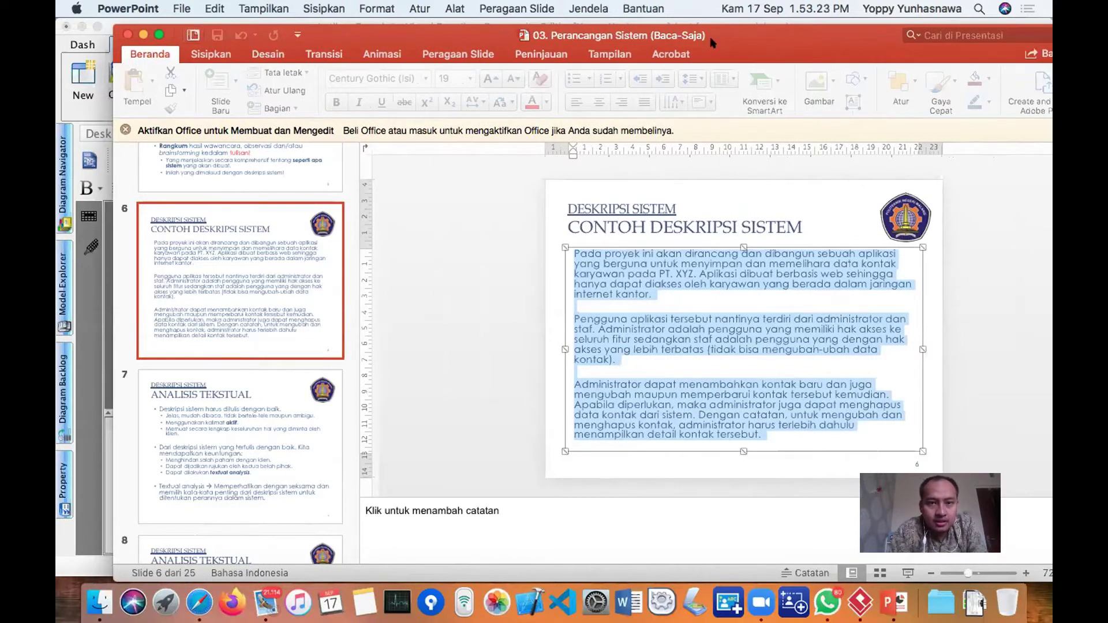
{"action": "left_click", "coordinate": [70, 117]}
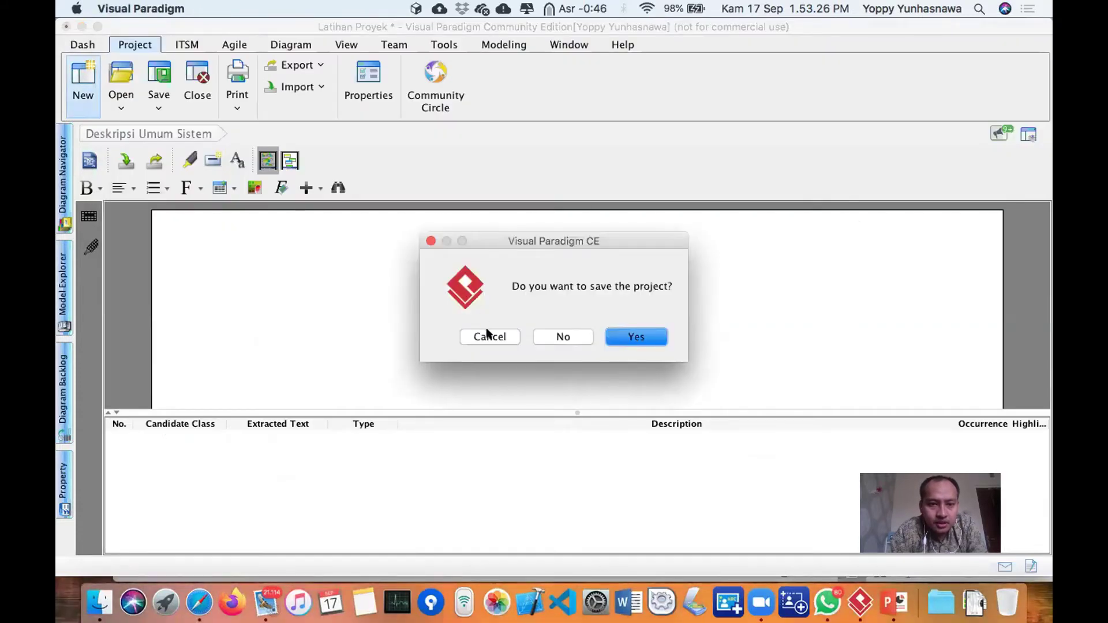
{"action": "left_click", "coordinate": [487, 336]}
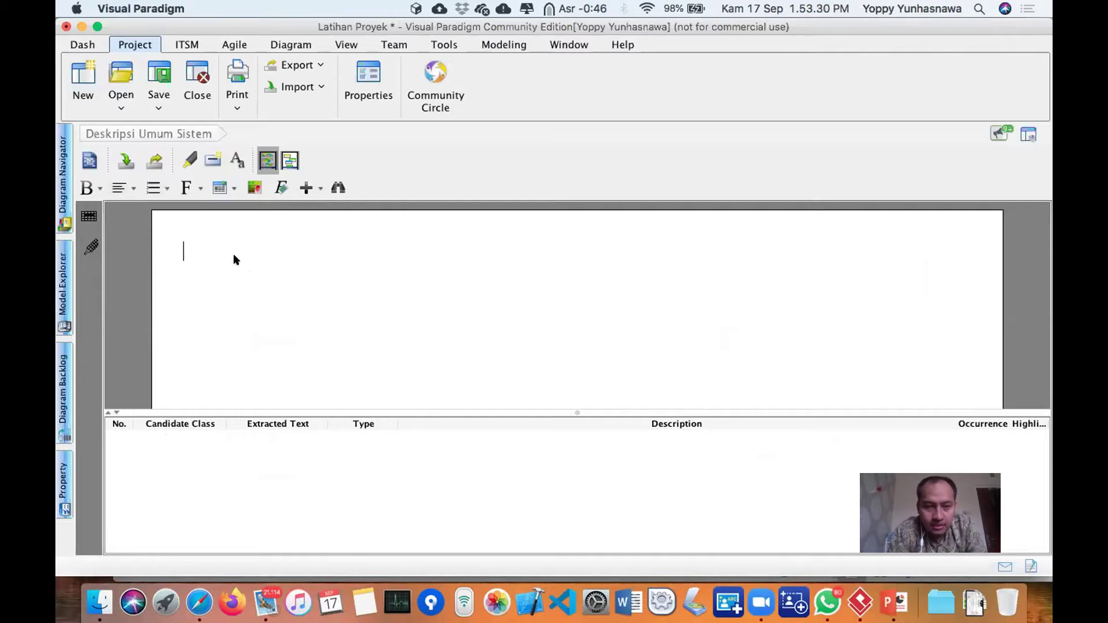
{"action": "key", "text": "super+v"}
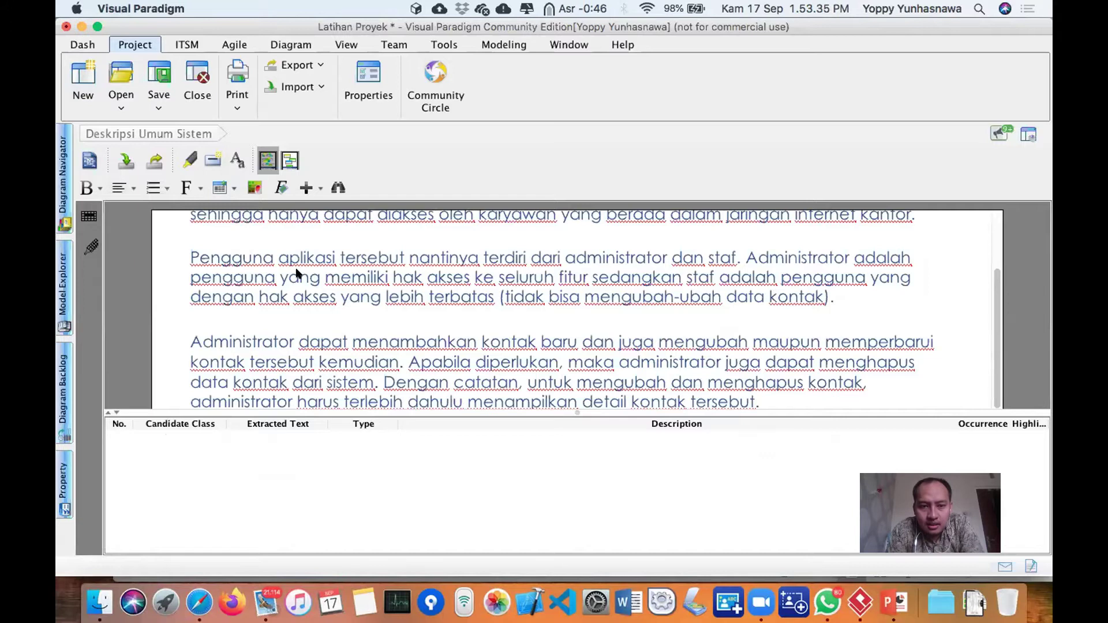
Enlarge the text area of the analysis by shrinking the candidate table beneath it.
{"action": "scroll", "coordinate": [296, 272], "scroll_direction": "up", "scroll_amount": 3}
{"action": "scroll", "coordinate": [296, 271], "scroll_direction": "down", "scroll_amount": 3}
{"action": "left_click_drag", "start_coordinate": [332, 411], "coordinate": [331, 457]}
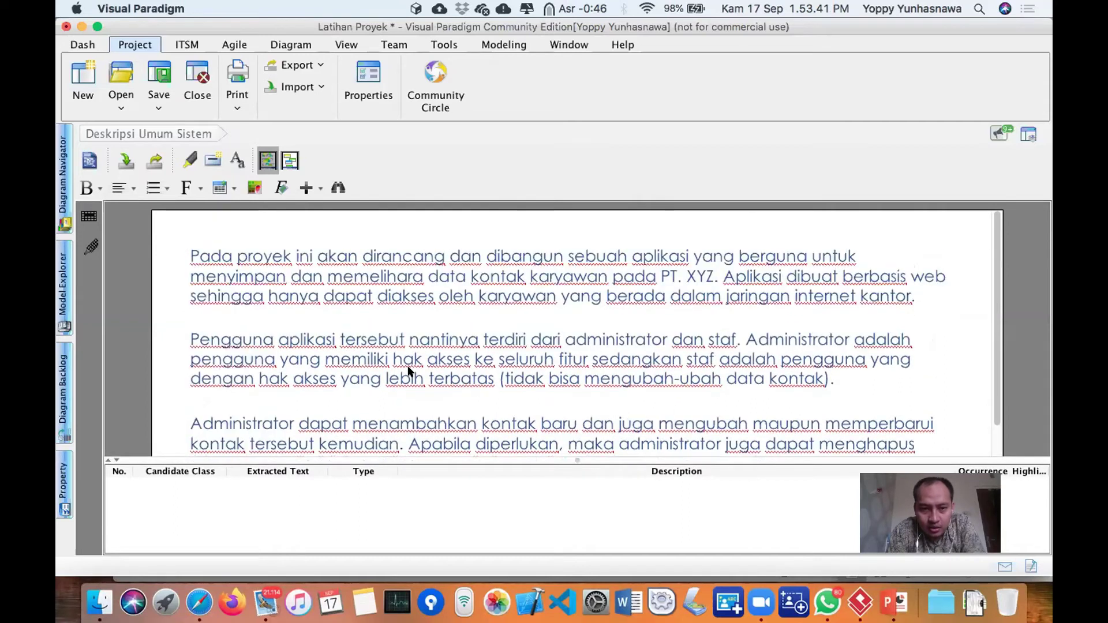
Read through all three paragraphs of the pasted system description to check its wording.
{"action": "scroll", "coordinate": [408, 371], "scroll_direction": "up", "scroll_amount": 1}
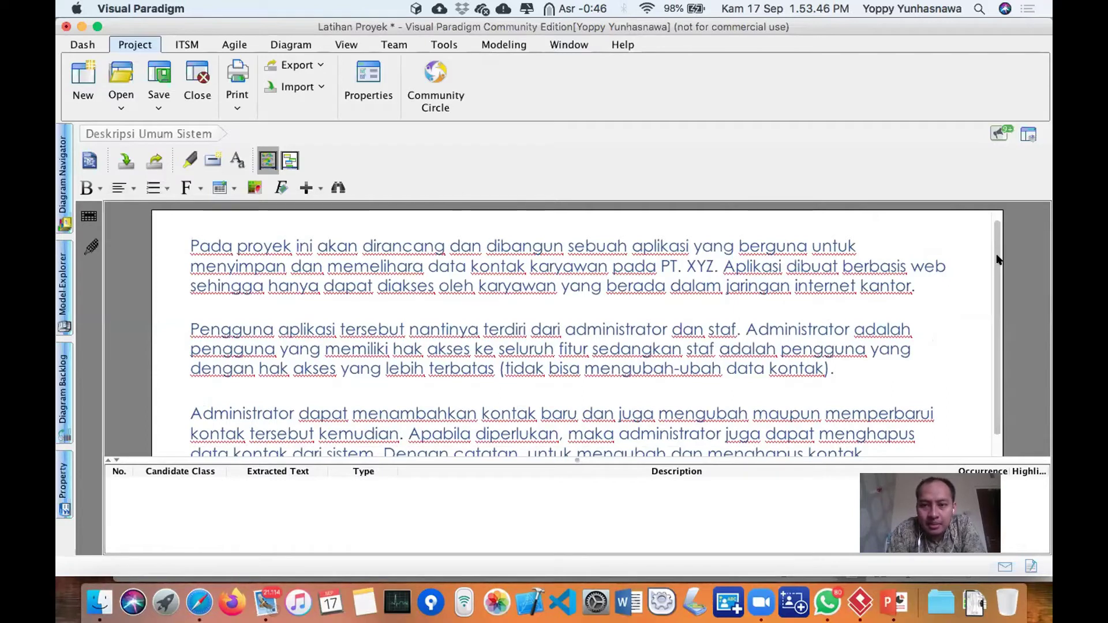
{"action": "scroll", "coordinate": [996, 283], "scroll_direction": "down", "scroll_amount": 1}
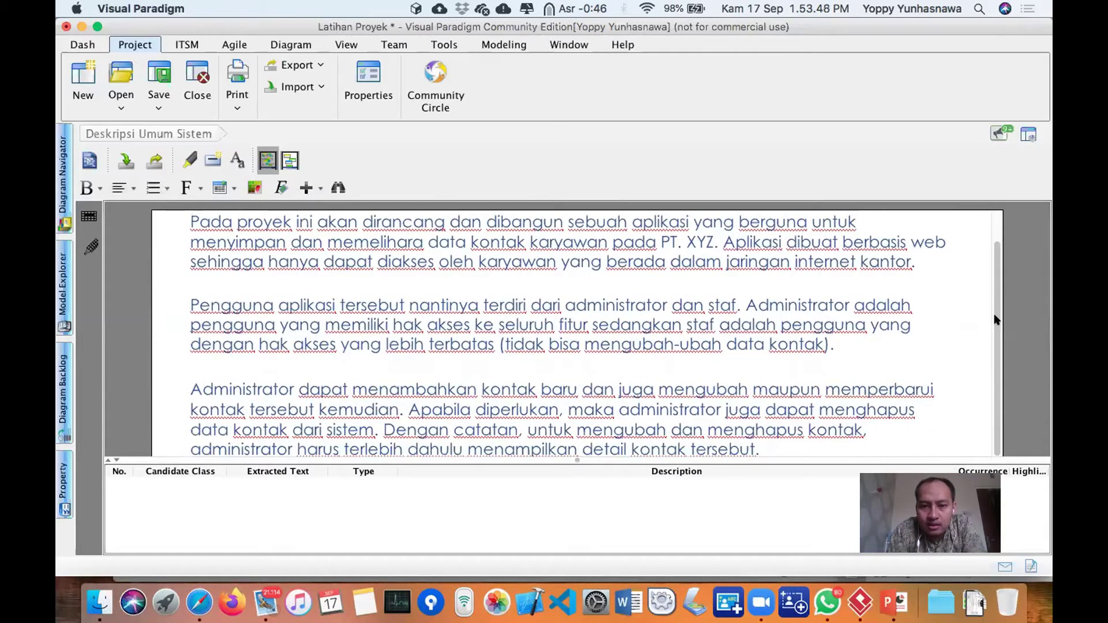
{"action": "scroll", "coordinate": [985, 258], "scroll_direction": "up", "scroll_amount": 1}
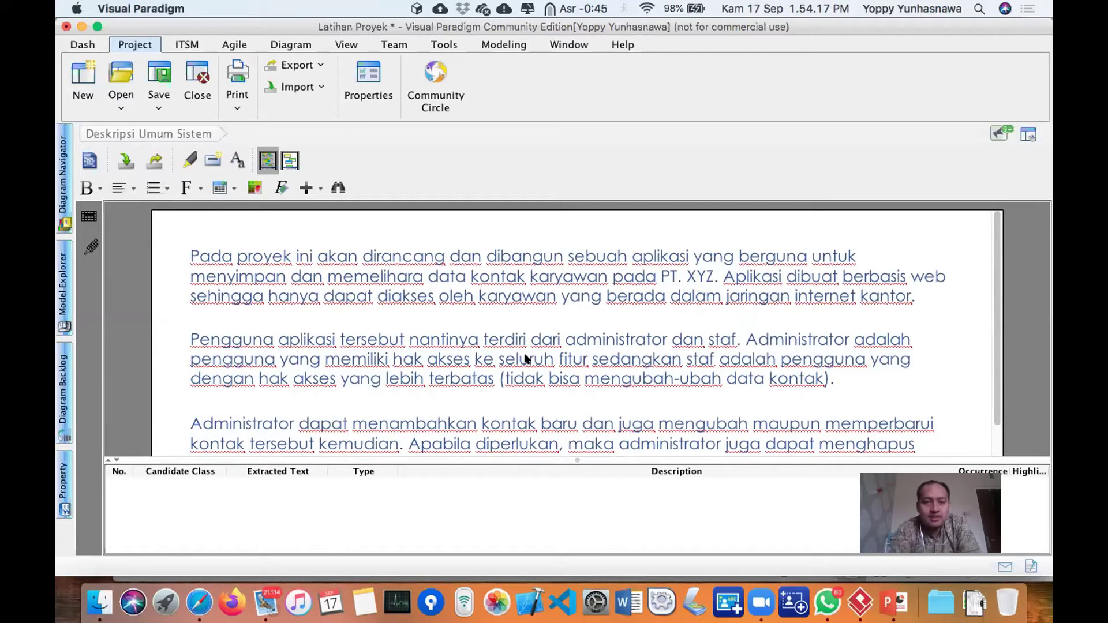
{"action": "scroll", "coordinate": [388, 341], "scroll_direction": "down", "scroll_amount": 2}
{"action": "scroll", "coordinate": [387, 343], "scroll_direction": "up", "scroll_amount": 2}
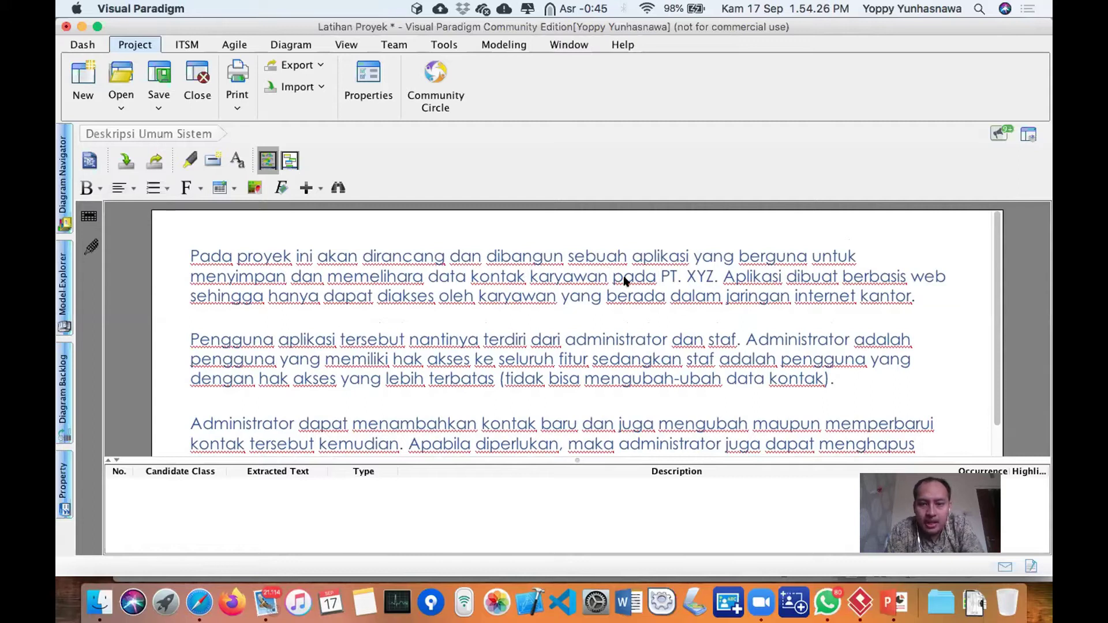
{"action": "scroll", "coordinate": [633, 318], "scroll_direction": "down", "scroll_amount": 2}
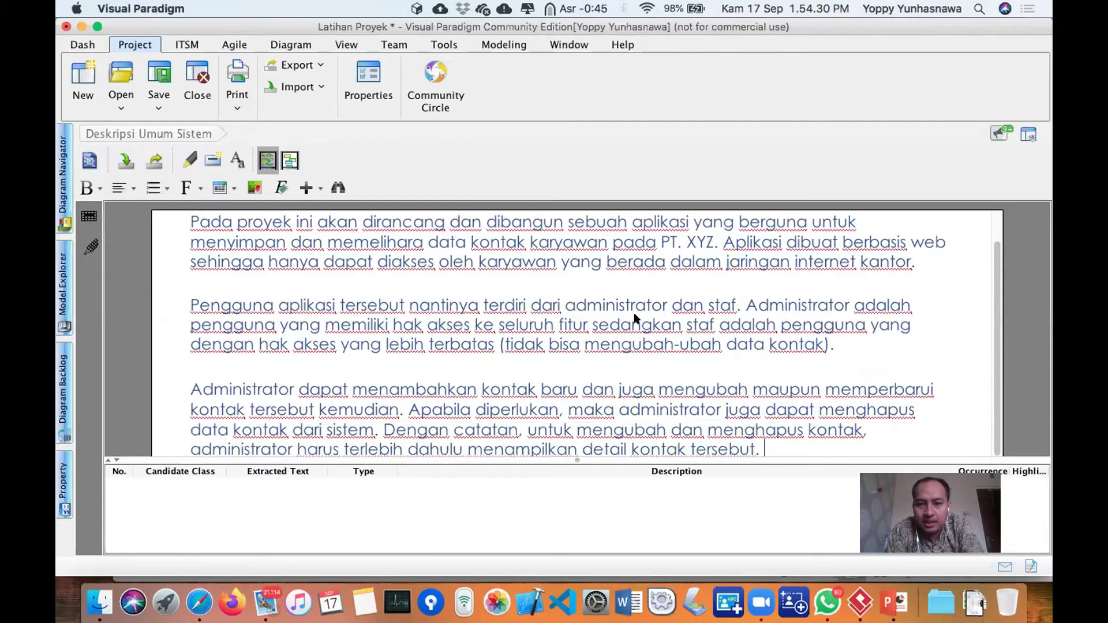
{"action": "scroll", "coordinate": [633, 317], "scroll_direction": "up", "scroll_amount": 1}
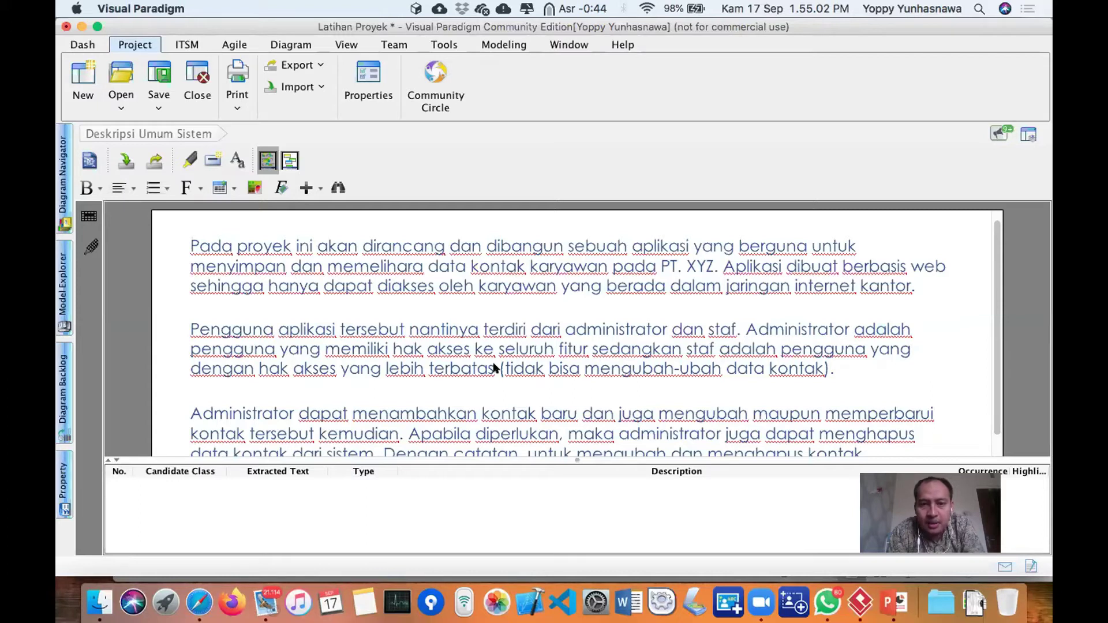
Delete the word "yang" and its extra space between "pengguna" and "dengan" in the second paragraph.
{"action": "double_click", "coordinate": [211, 370]}
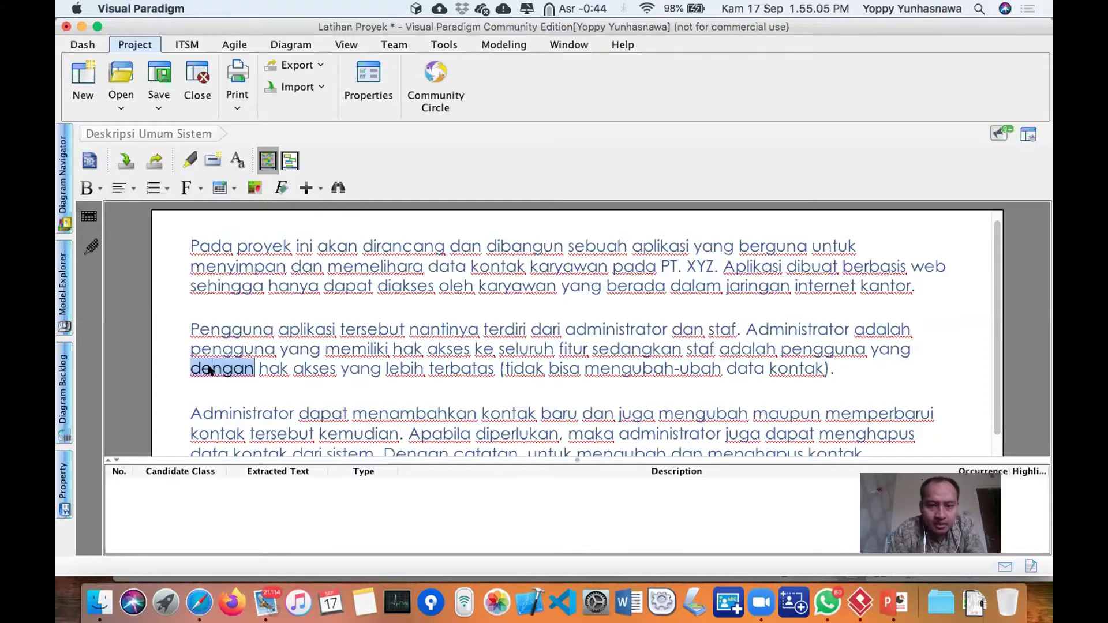
{"action": "double_click", "coordinate": [895, 348]}
{"action": "key", "text": "BackSpace"}
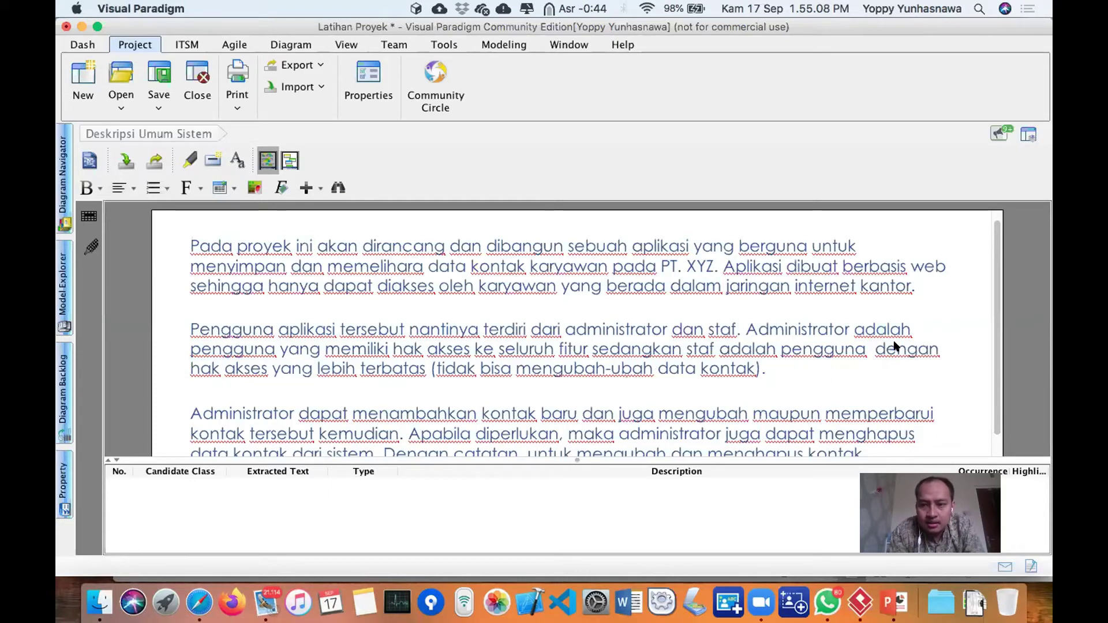
{"action": "key", "text": "BackSpace"}
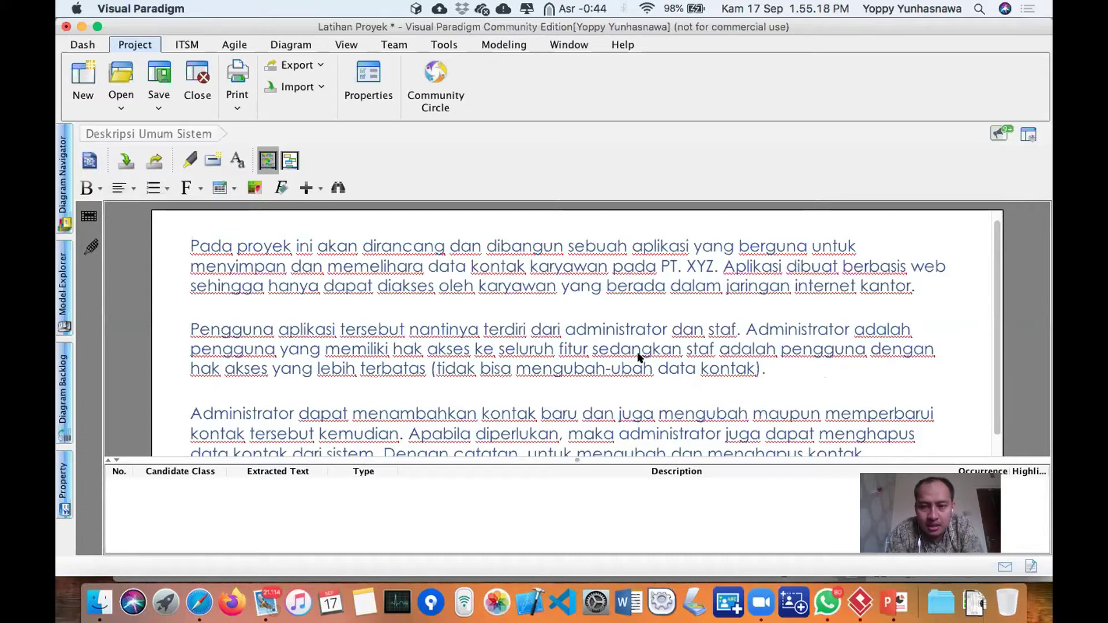
Mark the word "administrator" in the second paragraph as an Actor candidate.
{"action": "scroll", "coordinate": [640, 357], "scroll_direction": "down", "scroll_amount": 1}
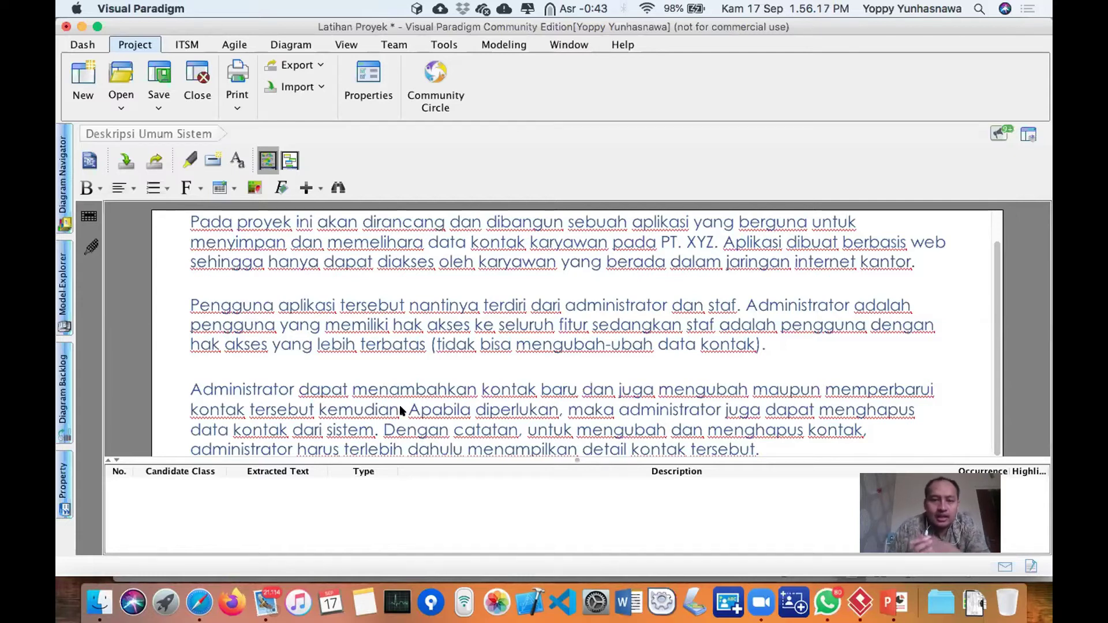
{"action": "scroll", "coordinate": [402, 410], "scroll_direction": "up", "scroll_amount": 2}
{"action": "scroll", "coordinate": [402, 411], "scroll_direction": "down", "scroll_amount": 2}
{"action": "scroll", "coordinate": [403, 411], "scroll_direction": "up", "scroll_amount": 2}
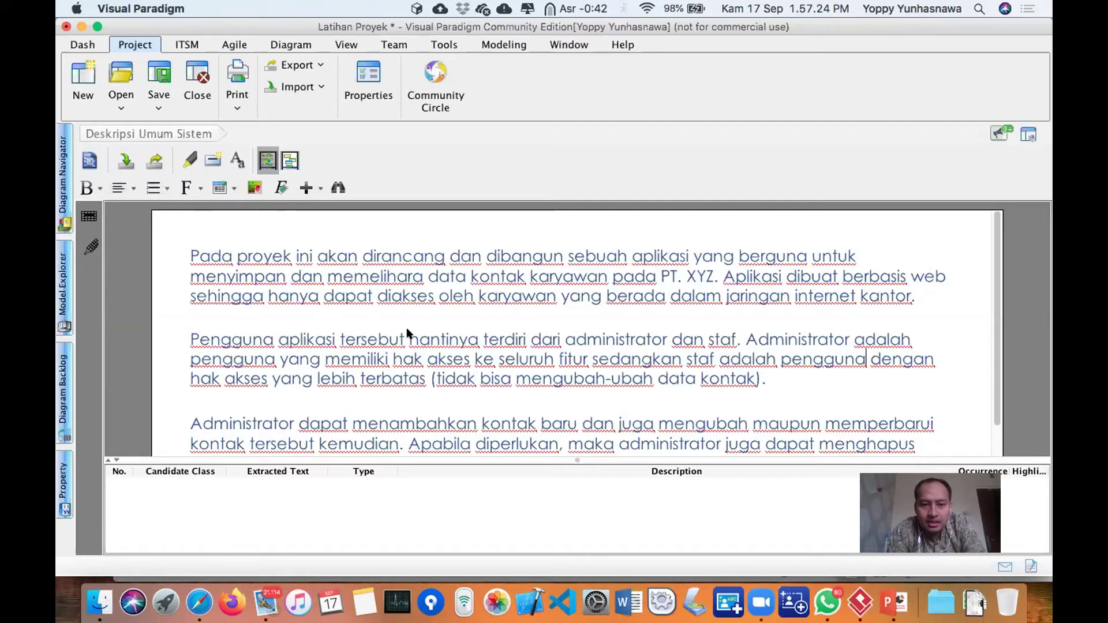
{"action": "double_click", "coordinate": [622, 341]}
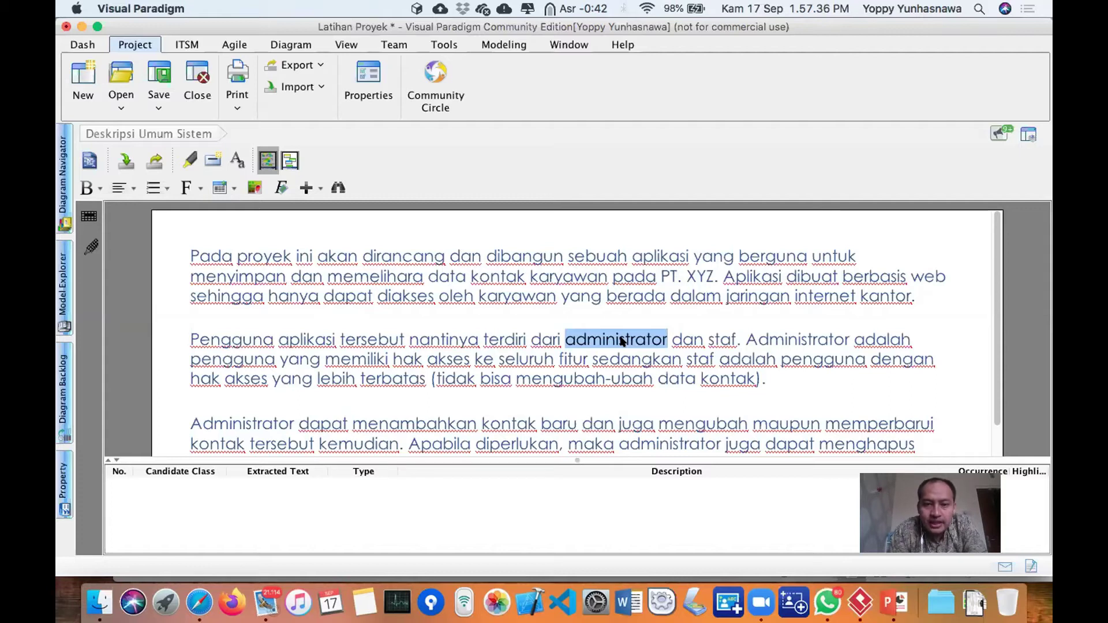
{"action": "right_click", "coordinate": [622, 342]}
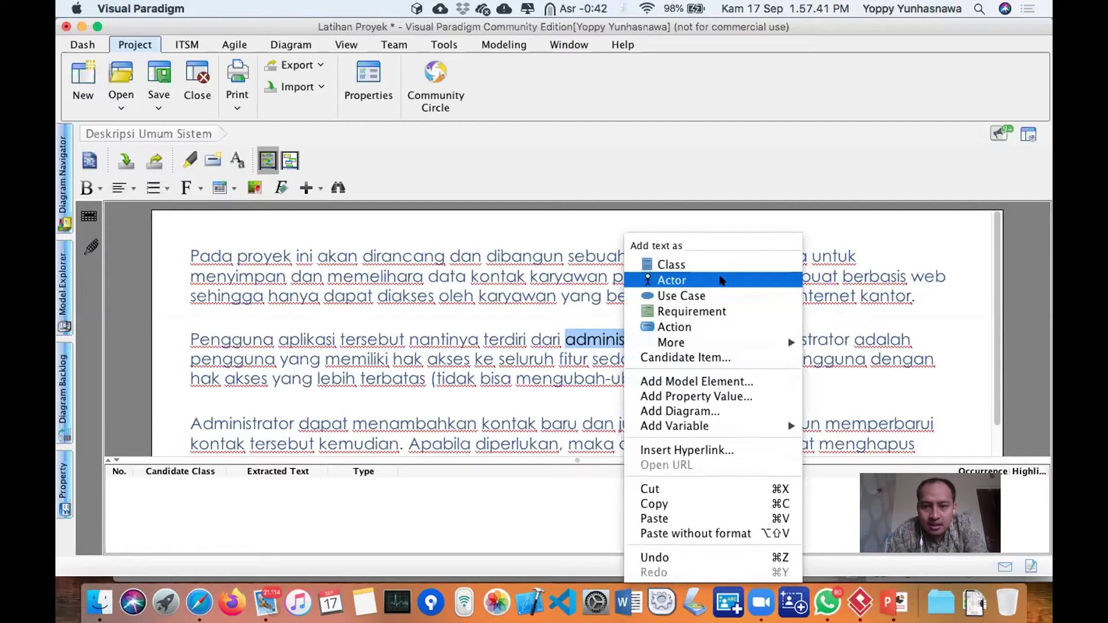
{"action": "left_click", "coordinate": [721, 281]}
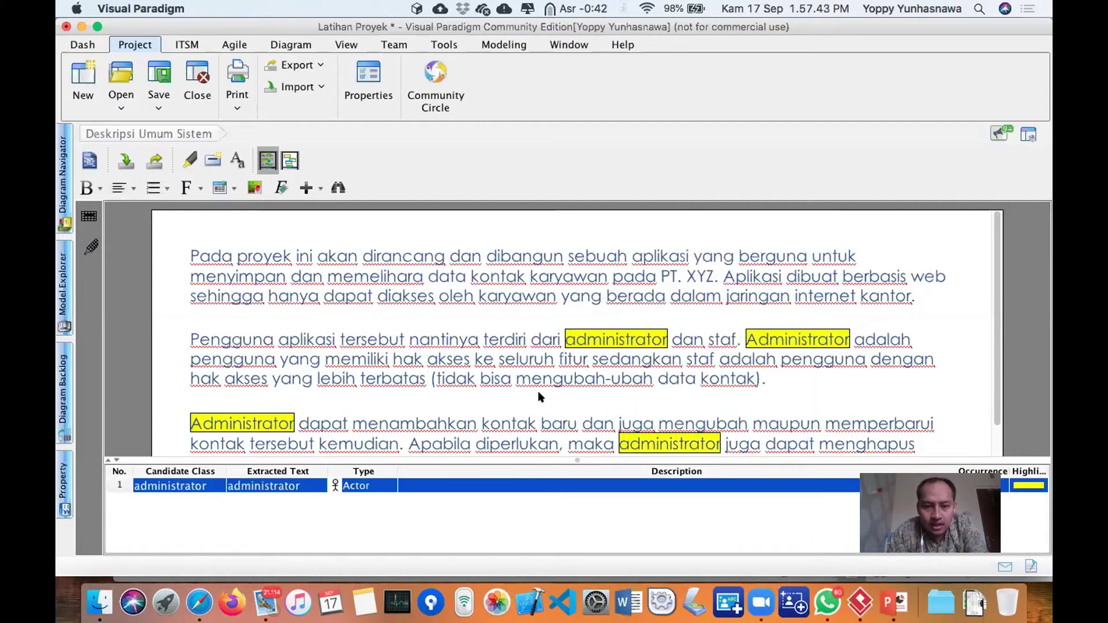
Mark the word "staf" in the second paragraph as an Actor candidate.
{"action": "scroll", "coordinate": [493, 384], "scroll_direction": "down", "scroll_amount": 2}
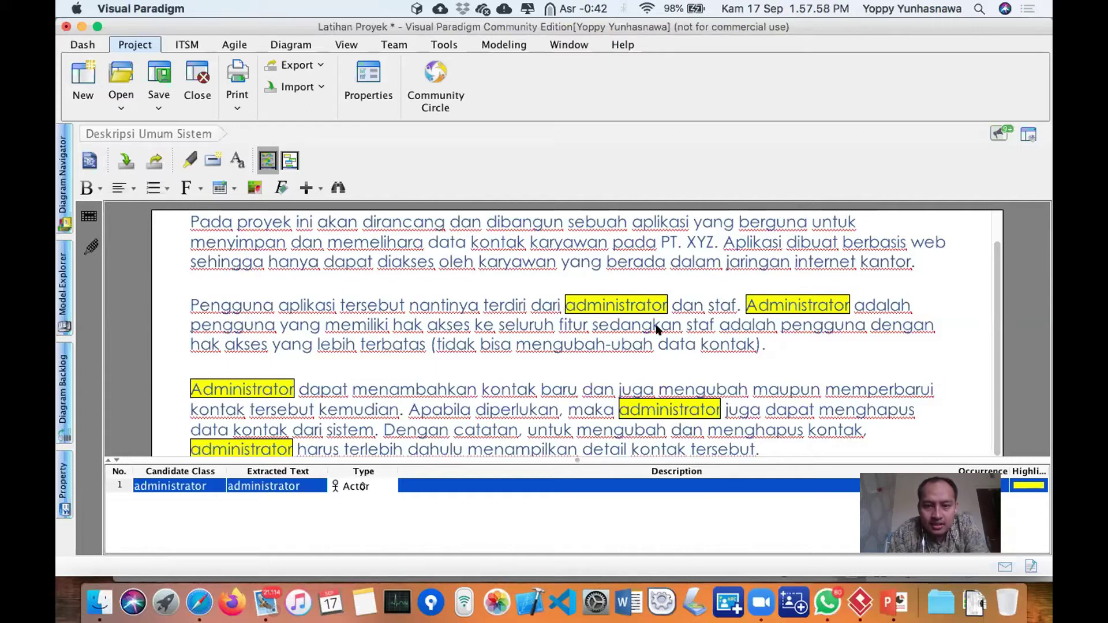
{"action": "double_click", "coordinate": [698, 326]}
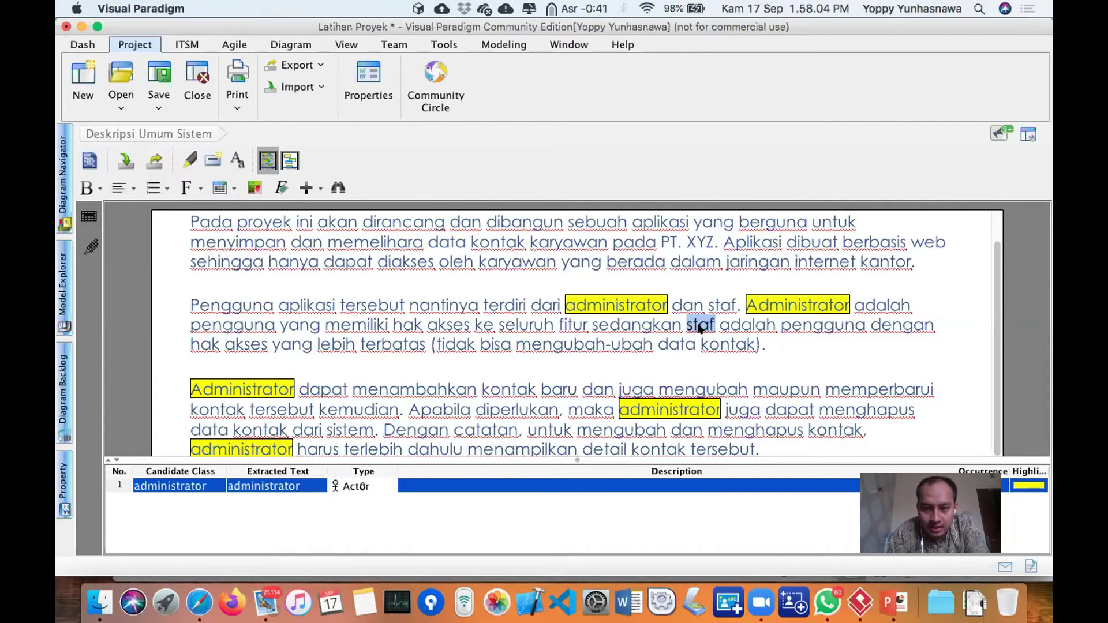
{"action": "right_click", "coordinate": [699, 326]}
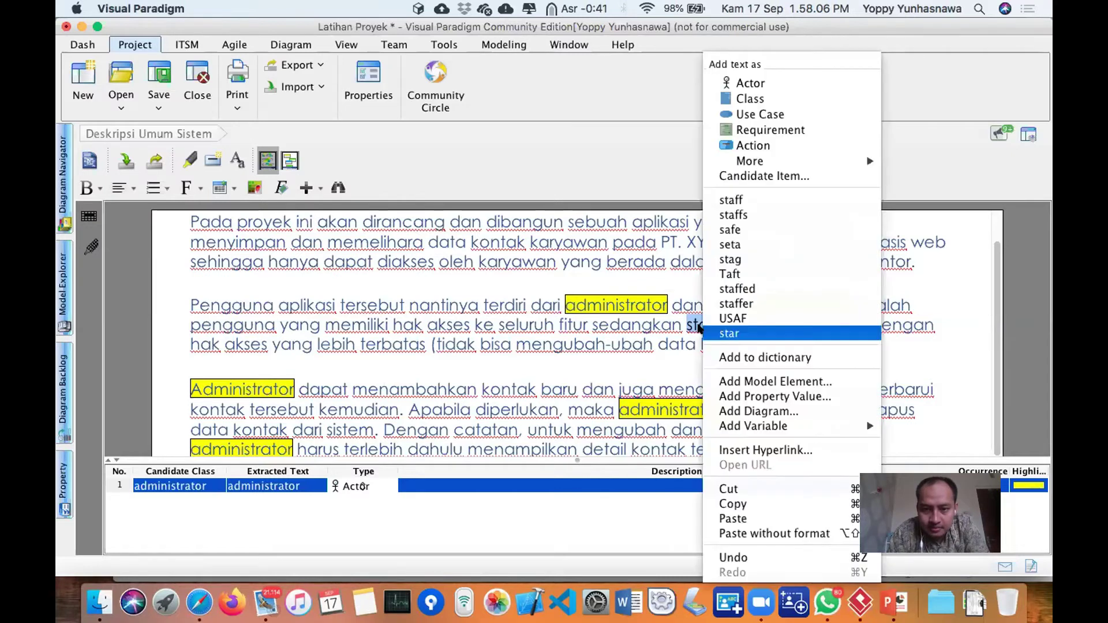
{"action": "left_click", "coordinate": [771, 82]}
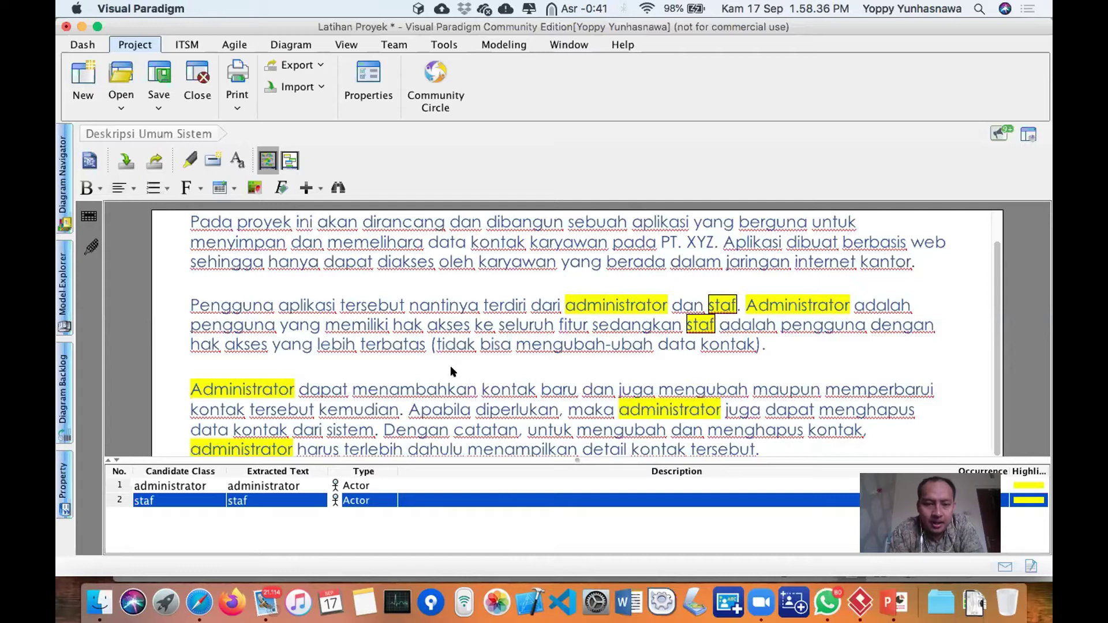
Mark the phrase "menambahkan kontak baru" in the third paragraph as a Use Case candidate and widen the Candidate Class column to fit it.
{"action": "right_click", "coordinate": [353, 392]}
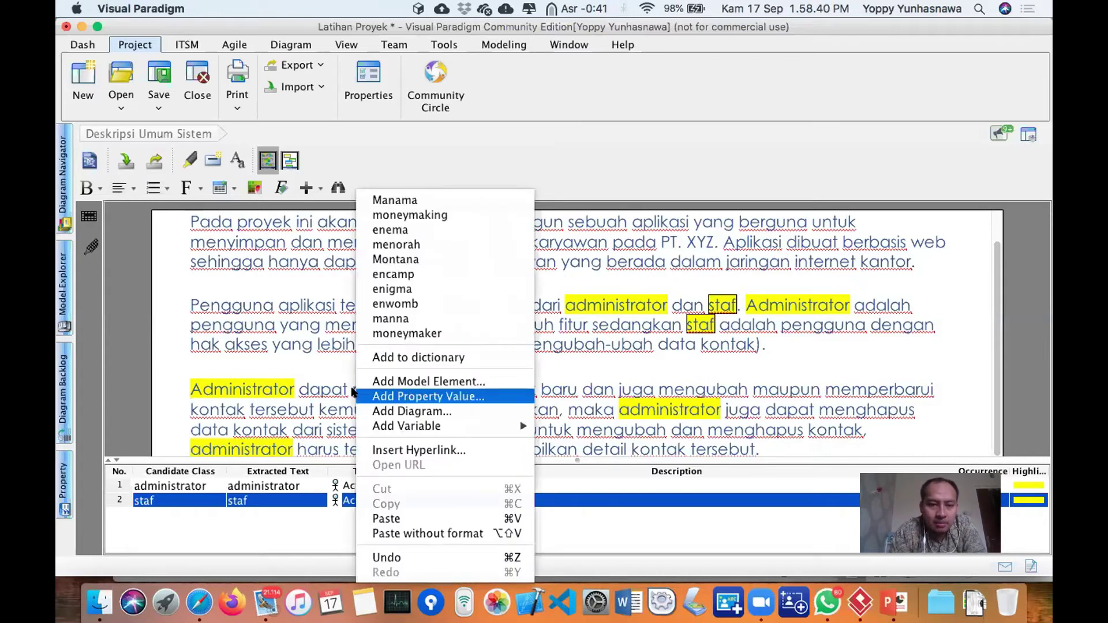
{"action": "left_click", "coordinate": [350, 389]}
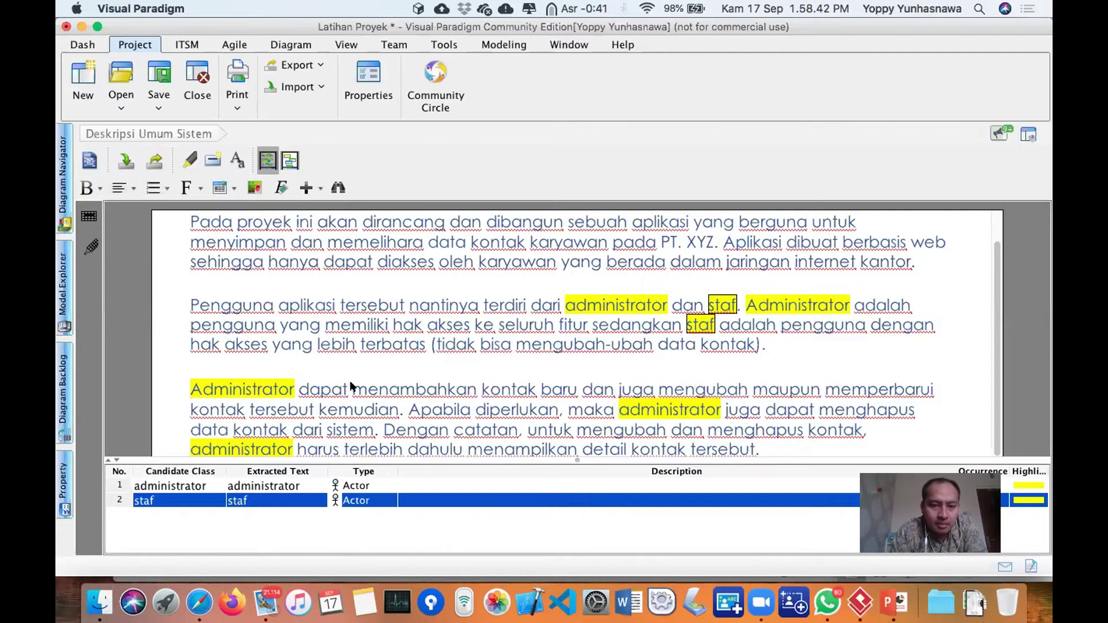
{"action": "left_click", "coordinate": [521, 394], "text": "shift"}
{"action": "left_click", "coordinate": [572, 393], "text": "shift"}
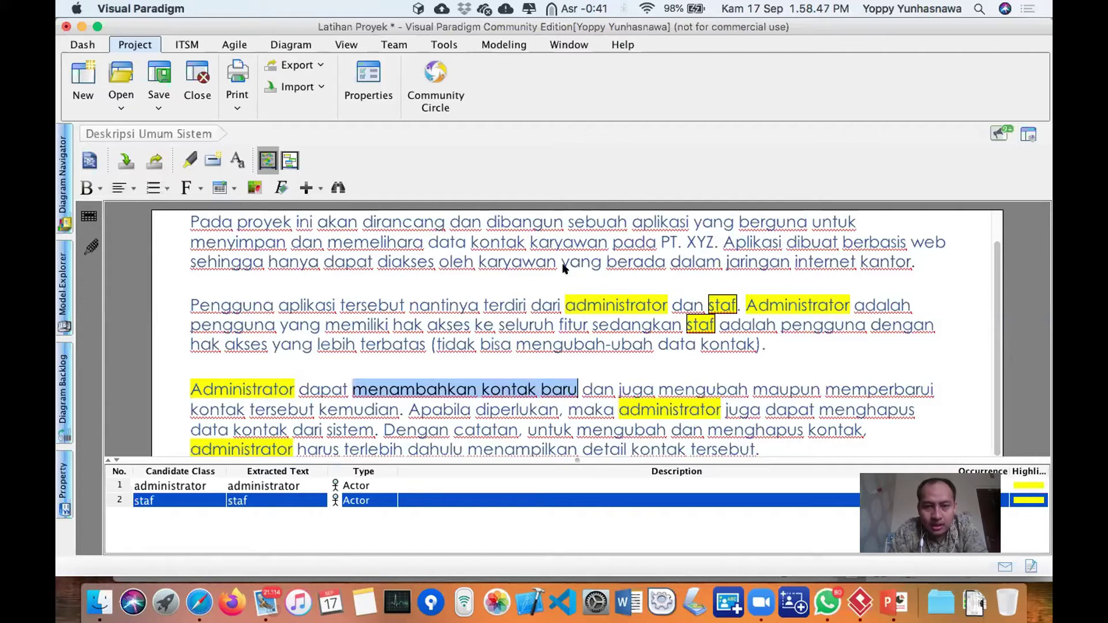
{"action": "right_click", "coordinate": [521, 388]}
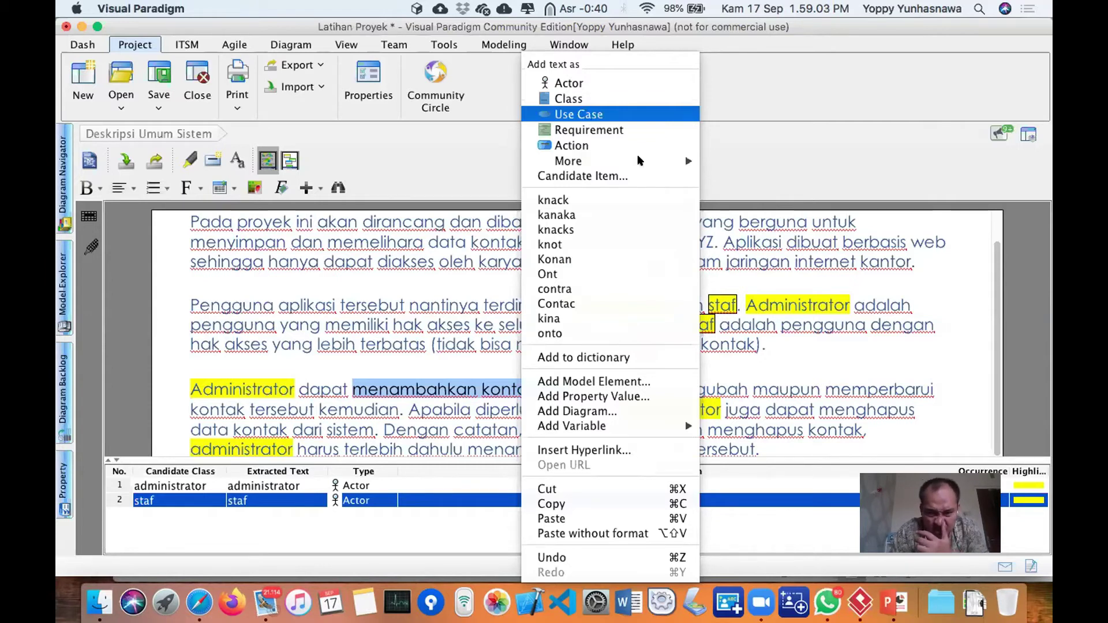
{"action": "mouse_move", "coordinate": [661, 160]}
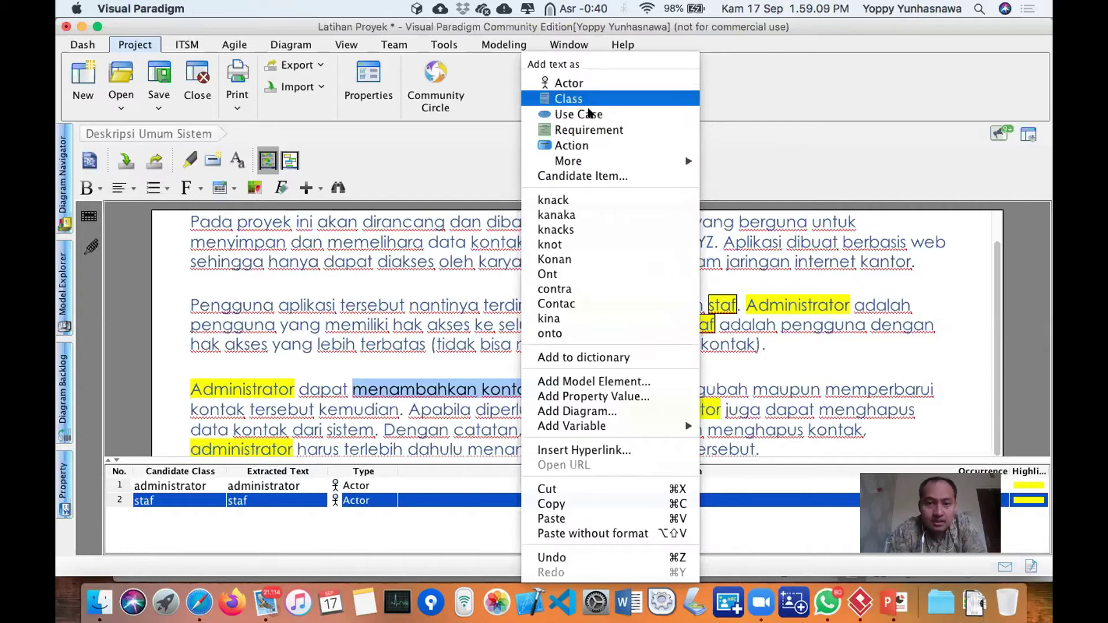
{"action": "key", "text": "Escape"}
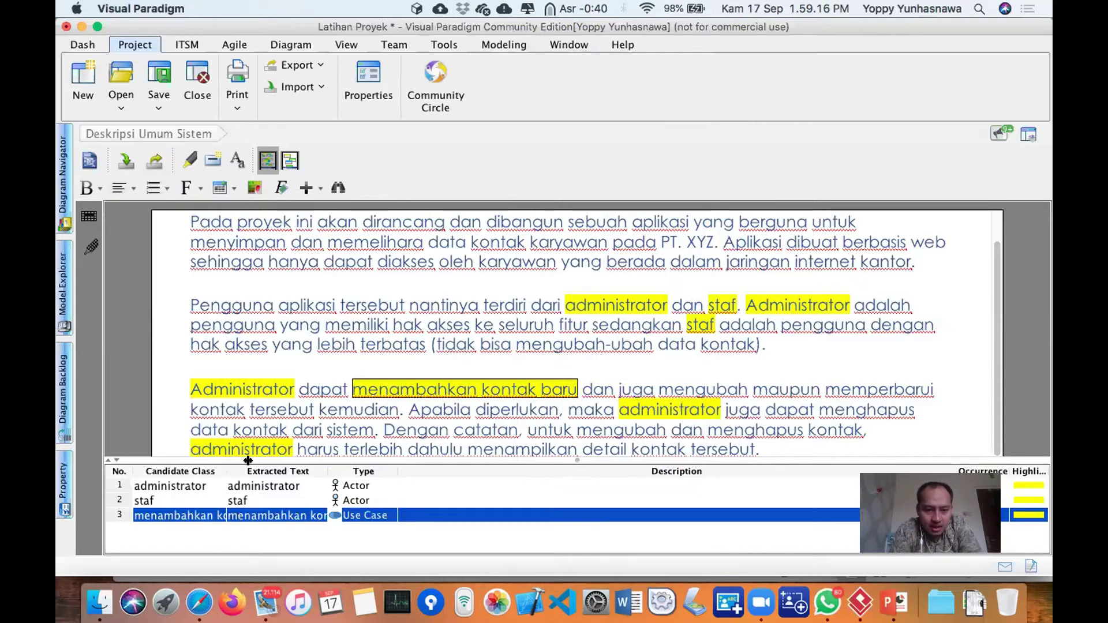
{"action": "left_click_drag", "start_coordinate": [226, 471], "coordinate": [239, 471]}
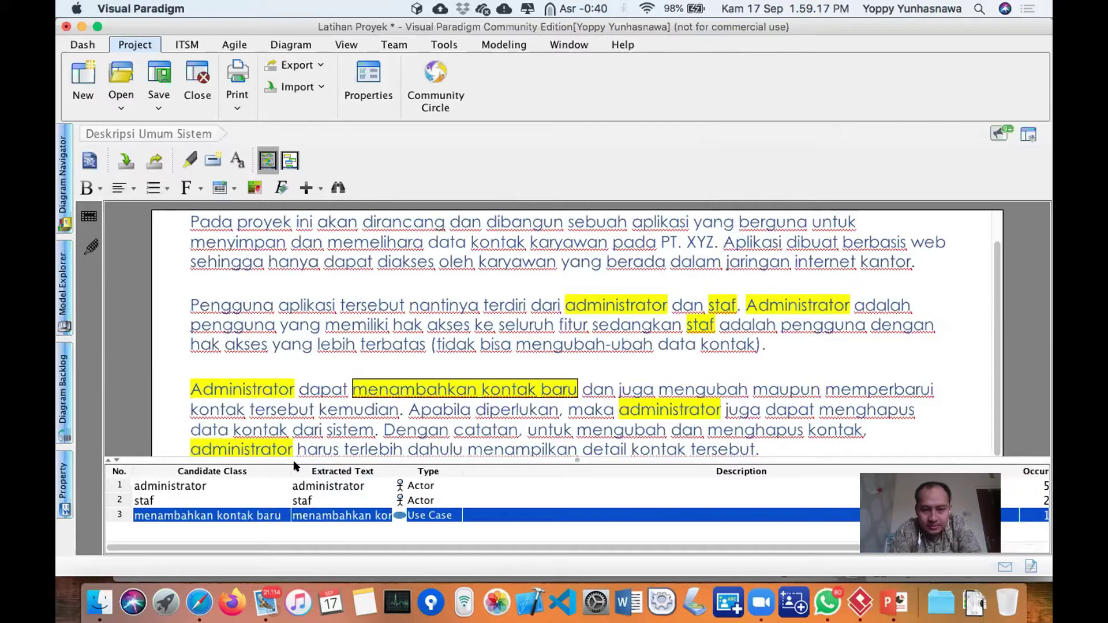
Widen the Candidate Class column slightly and the Extracted Text column enough to fit "menambahkan kontak baru".
{"action": "left_click_drag", "start_coordinate": [294, 466], "coordinate": [298, 466]}
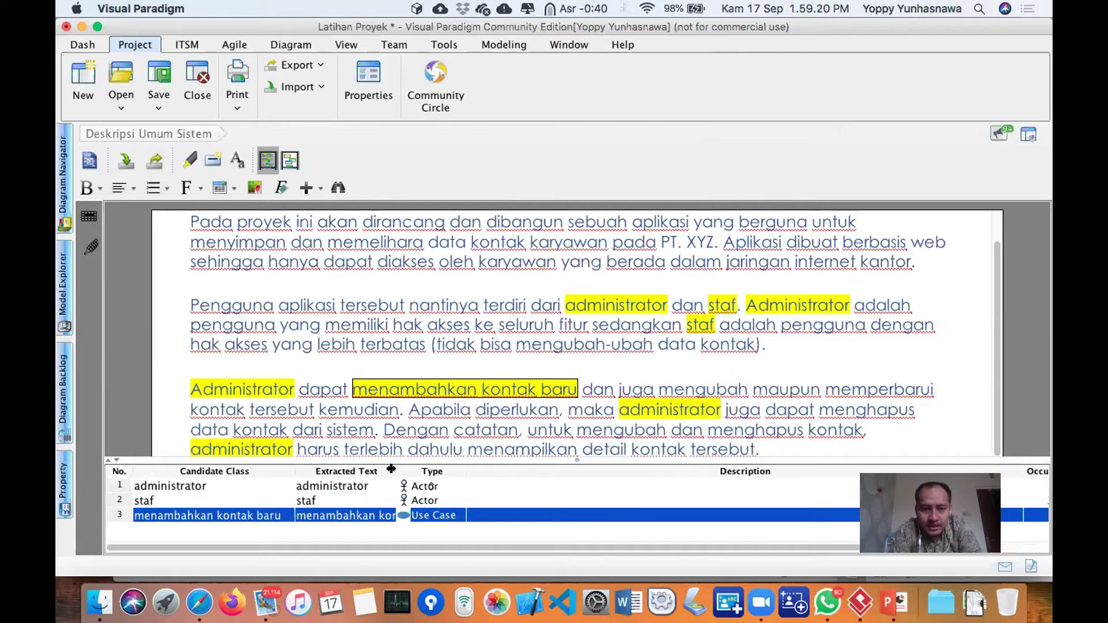
{"action": "left_click_drag", "start_coordinate": [400, 469], "coordinate": [461, 462]}
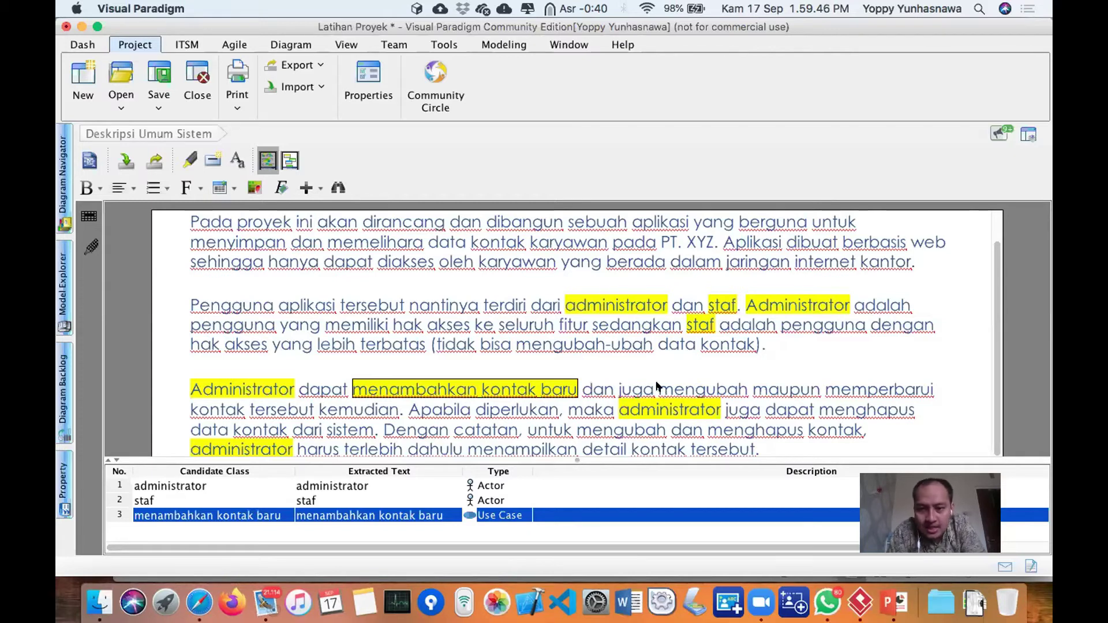
Mark the phrase "mengubah maupun memperbarui kontak" in the third paragraph as a Use Case candidate and widen the Candidate Class column to fit it.
{"action": "left_click_drag", "start_coordinate": [659, 389], "coordinate": [246, 408]}
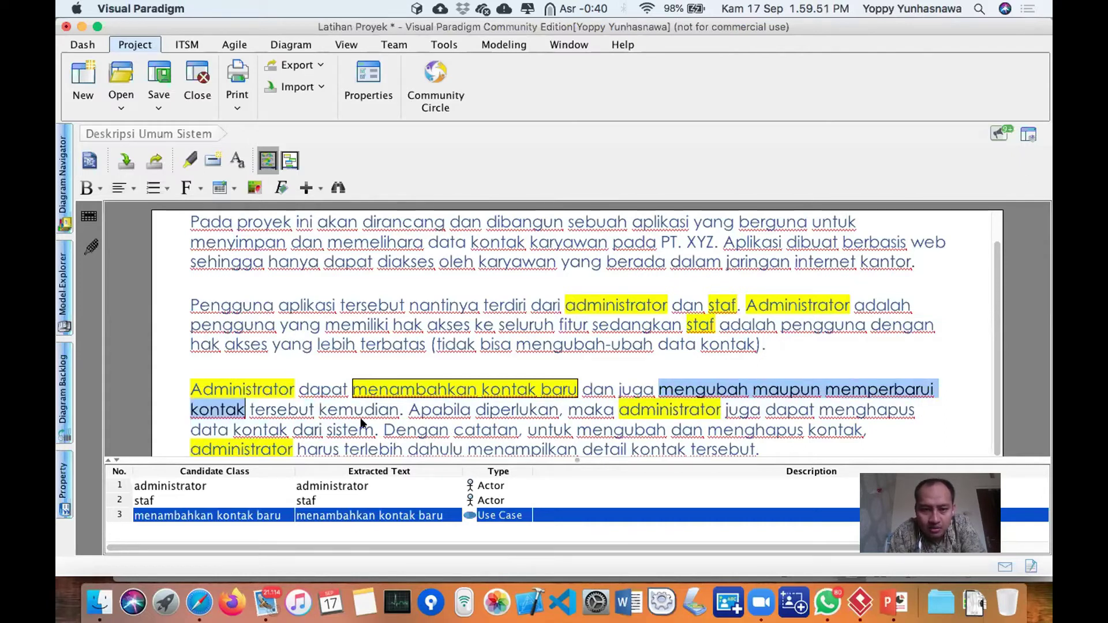
{"action": "left_click", "coordinate": [209, 410]}
{"action": "left_click", "coordinate": [658, 389]}
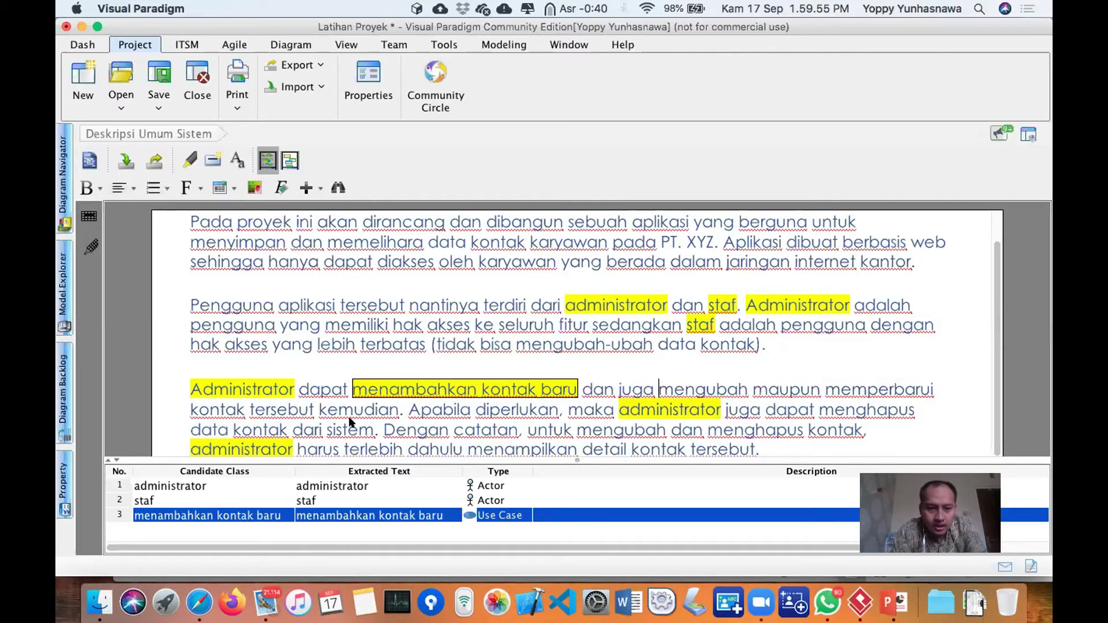
{"action": "left_click", "coordinate": [245, 409], "text": "shift"}
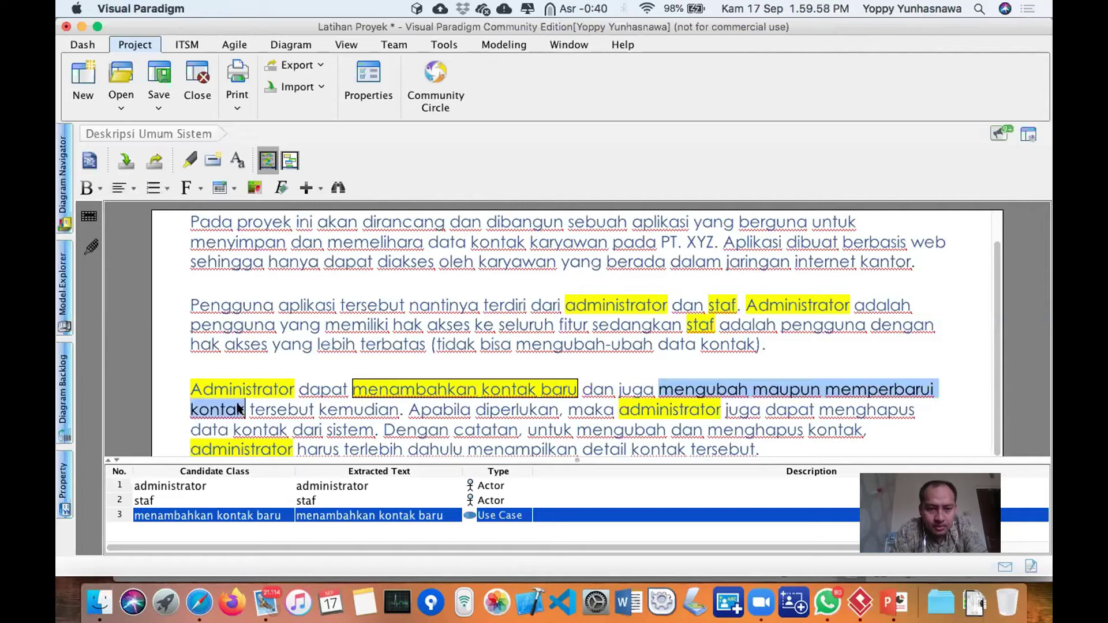
{"action": "right_click", "coordinate": [239, 409]}
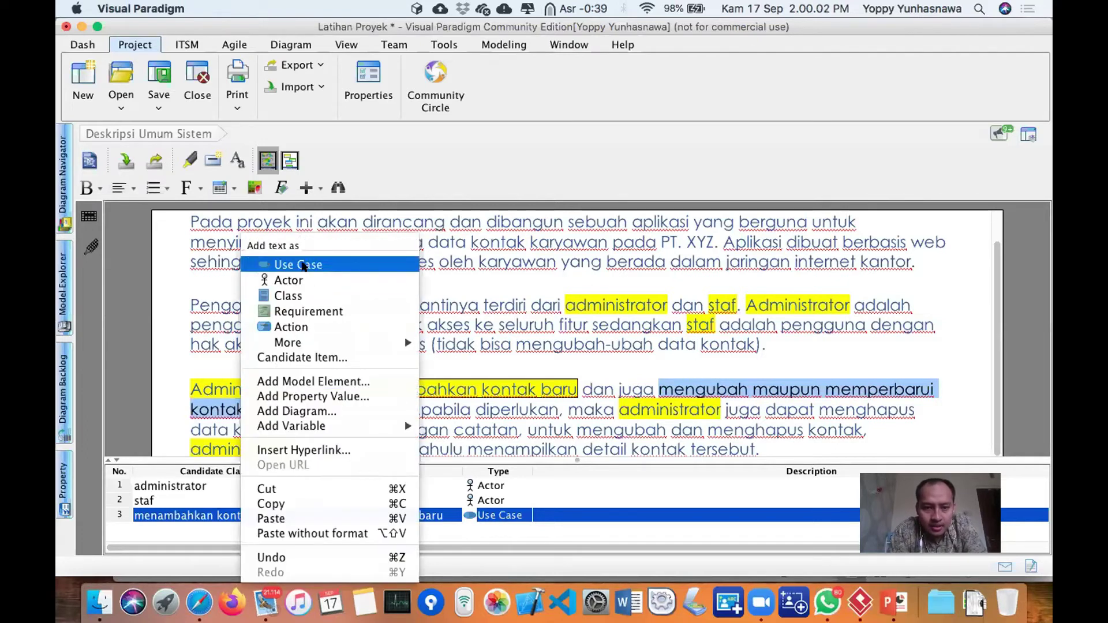
{"action": "left_click", "coordinate": [303, 265]}
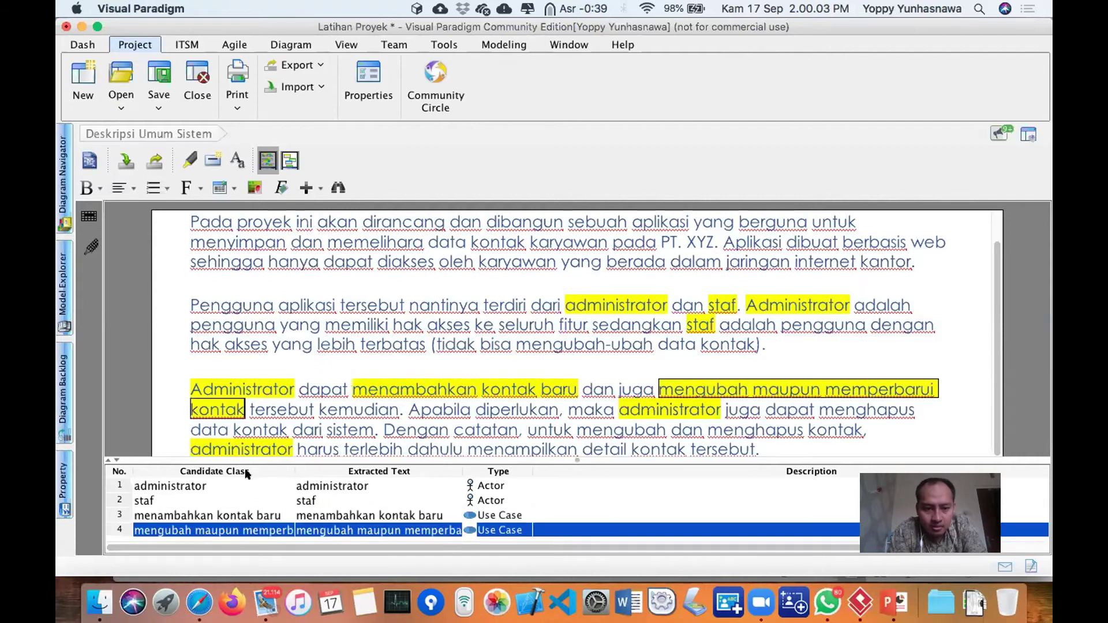
{"action": "left_click_drag", "start_coordinate": [294, 470], "coordinate": [371, 469]}
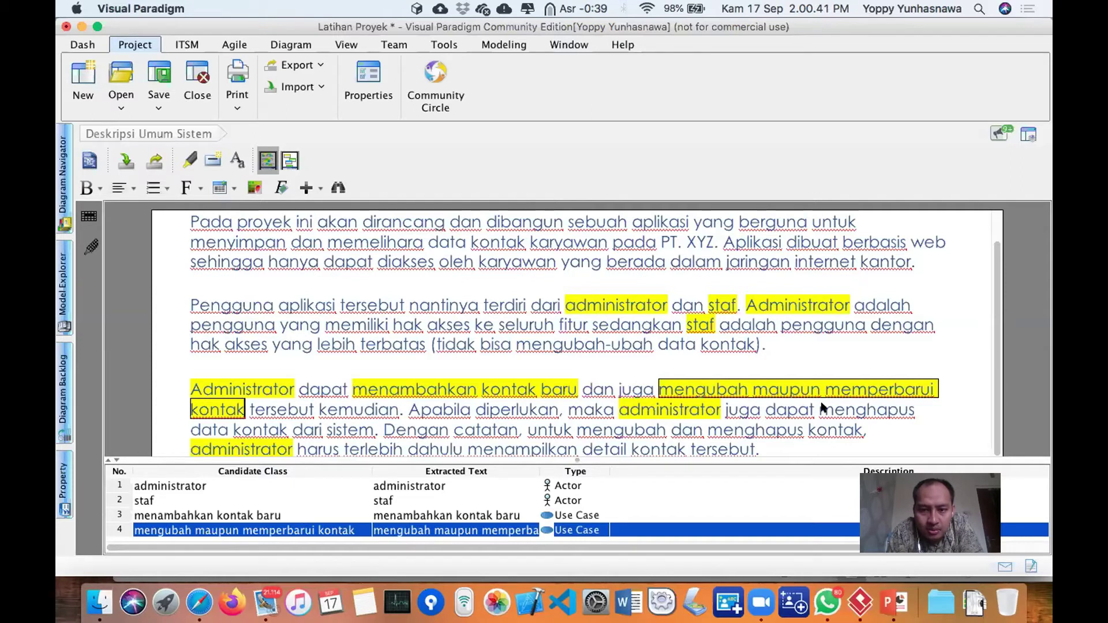
Mark the phrase "menghapus data kontak" in the third paragraph as a Use Case candidate.
{"action": "left_click_drag", "start_coordinate": [820, 408], "coordinate": [661, 456]}
{"action": "left_click_drag", "start_coordinate": [343, 449], "coordinate": [261, 430]}
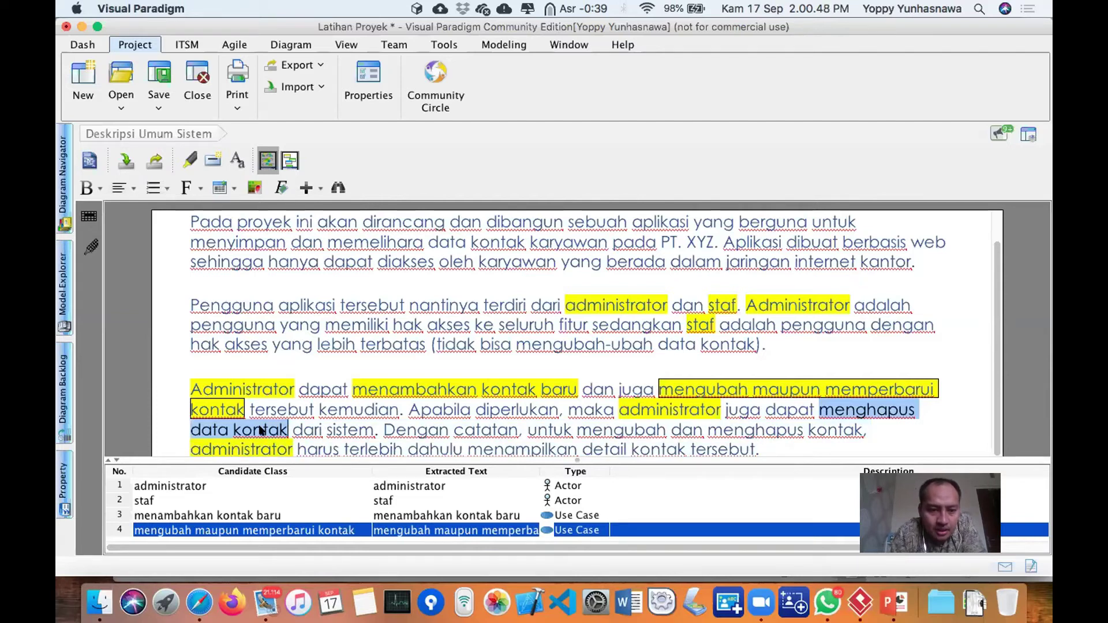
{"action": "right_click", "coordinate": [260, 430]}
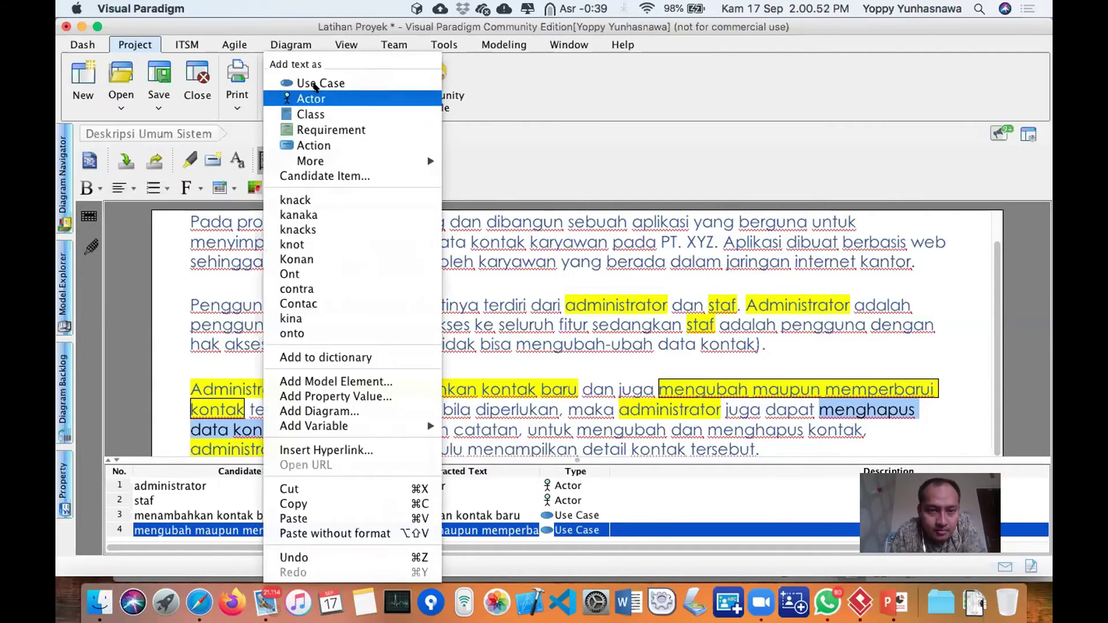
{"action": "left_click", "coordinate": [320, 84]}
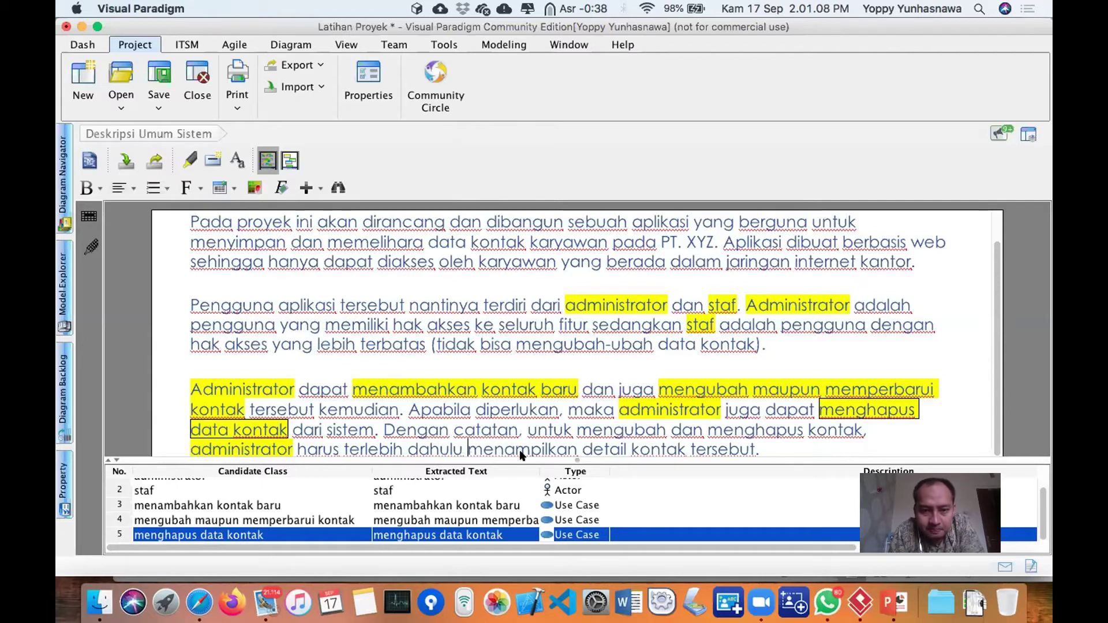
Mark the phrase "menampilkan detail kontak" at the end of the third paragraph as a Use Case candidate.
{"action": "key", "text": "shift+Right"}
{"action": "key", "text": "shift+Right"}
{"action": "key", "text": "shift+Right"}
{"action": "left_click_drag", "start_coordinate": [622, 449], "coordinate": [682, 448]}
{"action": "key", "text": "shift+Right"}
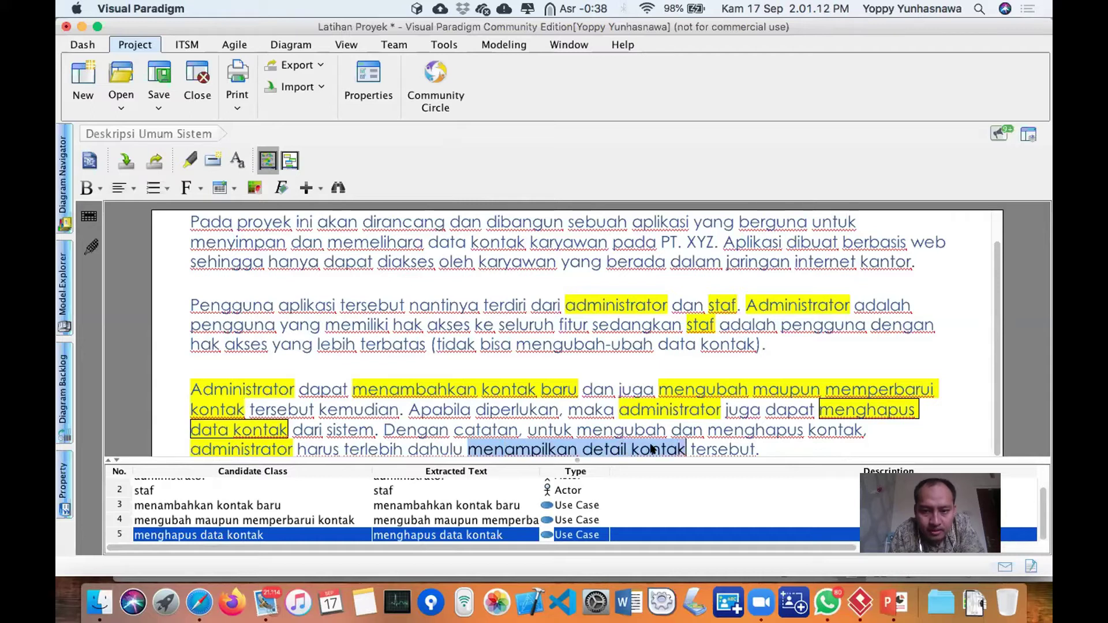
{"action": "right_click", "coordinate": [651, 449]}
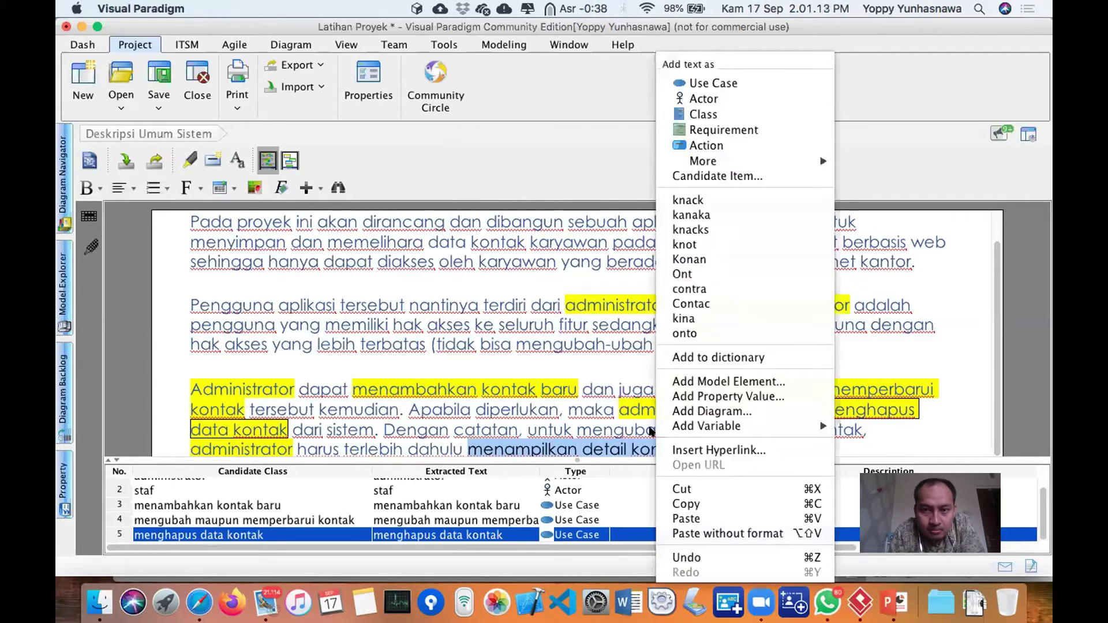
{"action": "left_click", "coordinate": [712, 84]}
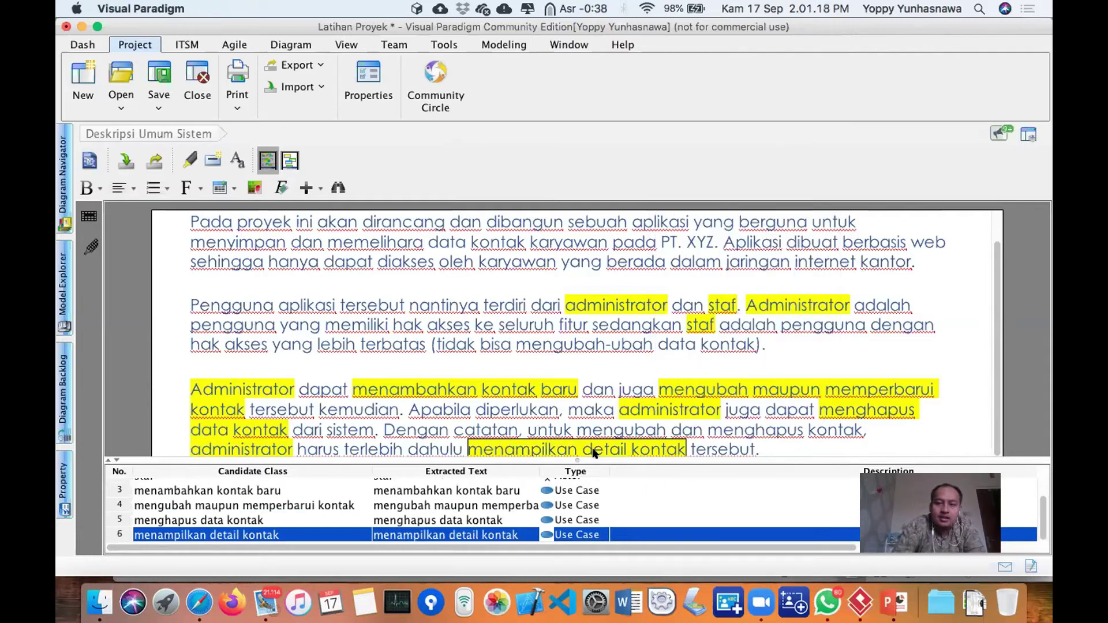
Review the highlighted system description and the rows and columns of the candidate table.
{"action": "scroll", "coordinate": [572, 333], "scroll_direction": "up", "scroll_amount": 2}
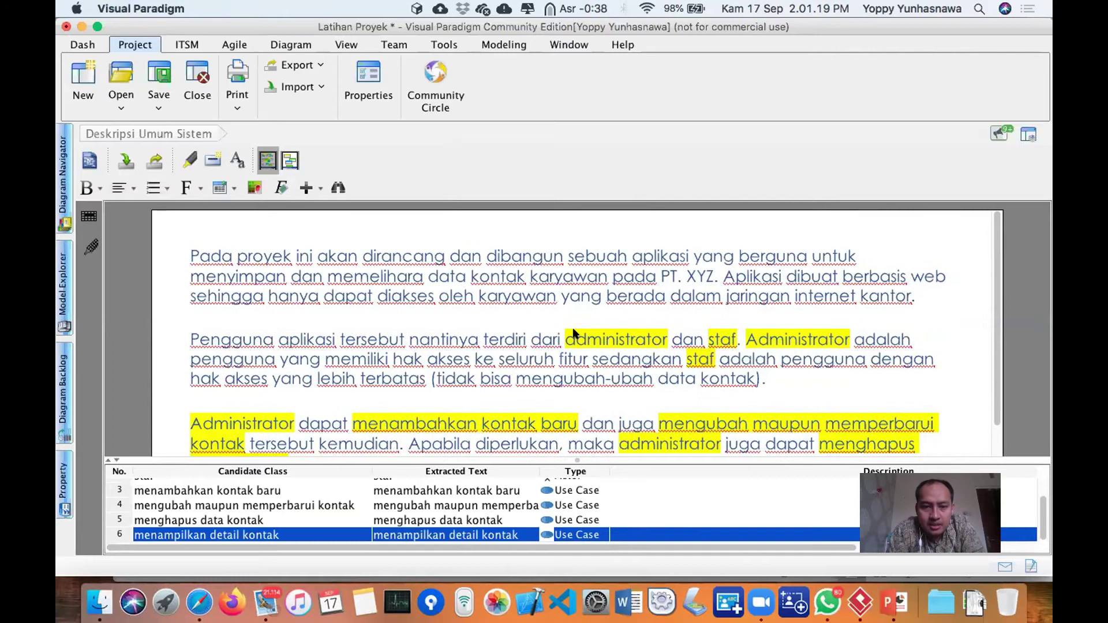
{"action": "scroll", "coordinate": [573, 333], "scroll_direction": "down", "scroll_amount": 2}
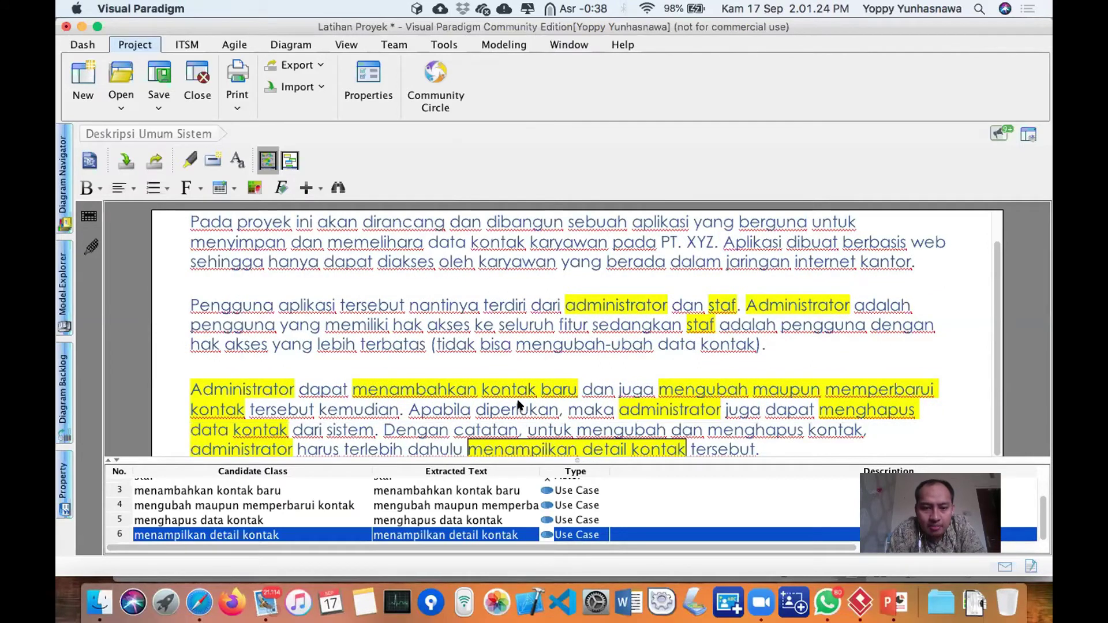
{"action": "left_click", "coordinate": [559, 530]}
{"action": "scroll", "coordinate": [560, 529], "scroll_direction": "up", "scroll_amount": 3}
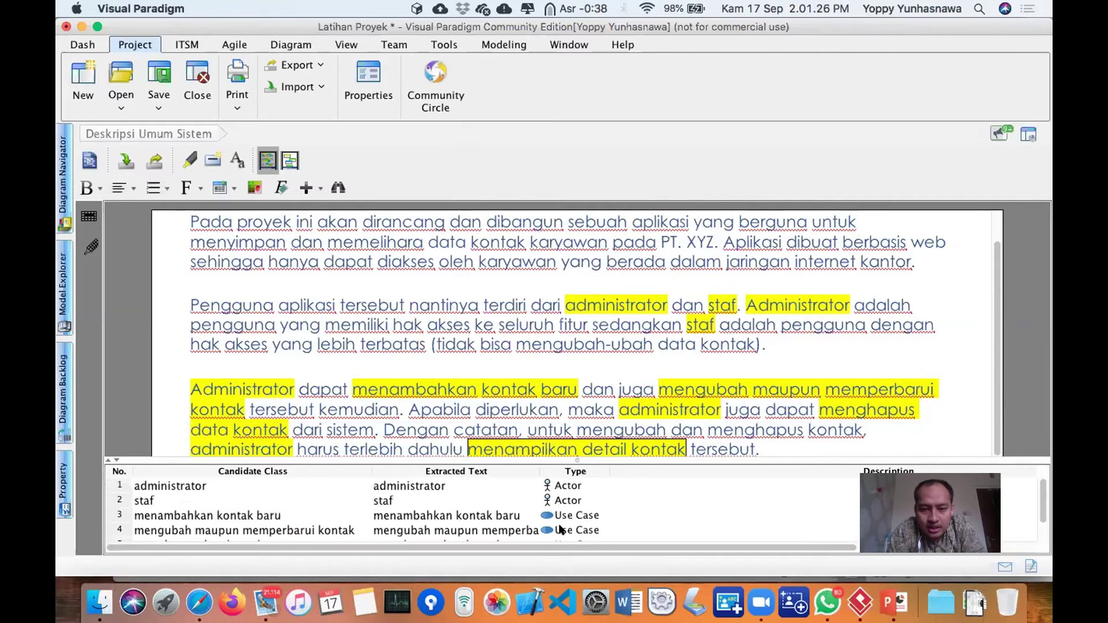
{"action": "scroll", "coordinate": [560, 529], "scroll_direction": "down", "scroll_amount": 3}
{"action": "scroll", "coordinate": [560, 529], "scroll_direction": "right", "scroll_amount": 2}
{"action": "scroll", "coordinate": [559, 529], "scroll_direction": "right", "scroll_amount": 3}
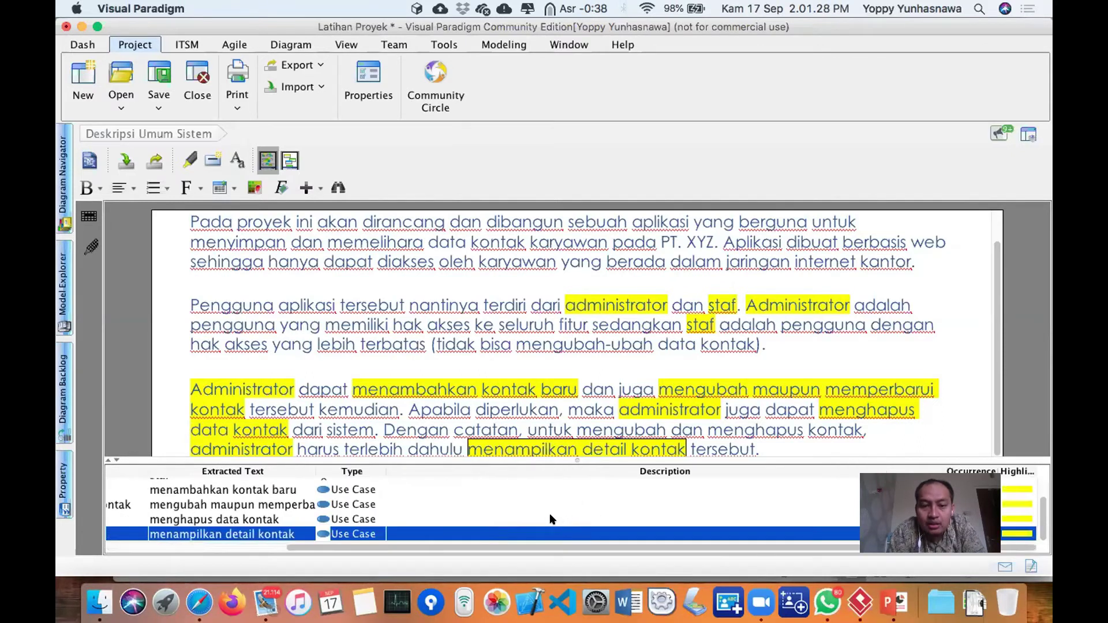
{"action": "scroll", "coordinate": [554, 522], "scroll_direction": "left", "scroll_amount": 5}
{"action": "scroll", "coordinate": [550, 518], "scroll_direction": "up", "scroll_amount": 1}
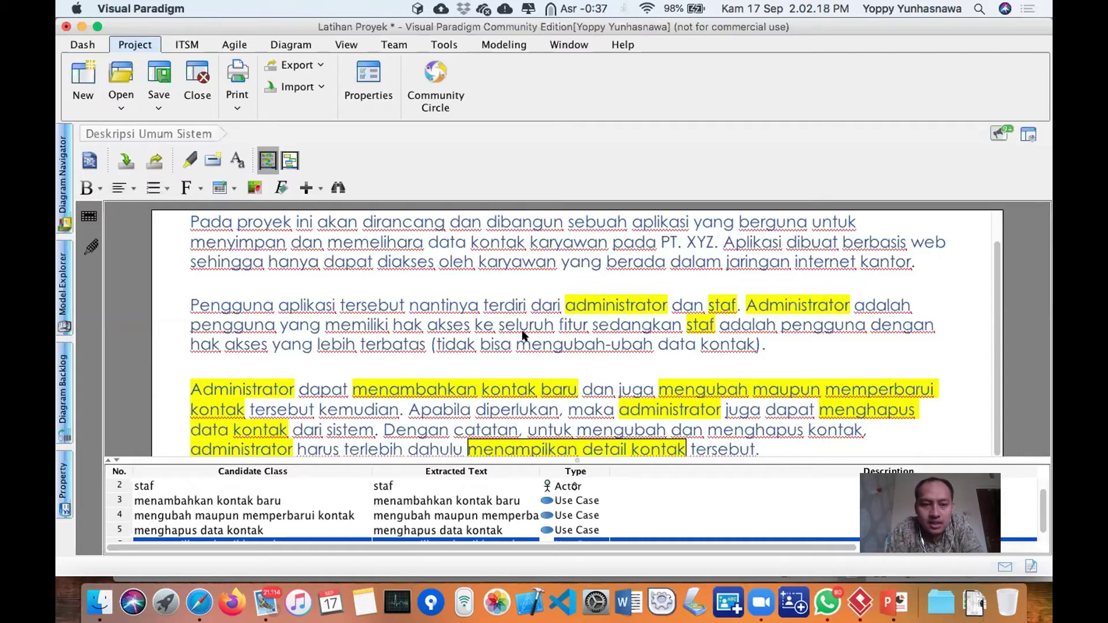
{"action": "scroll", "coordinate": [337, 297], "scroll_direction": "up", "scroll_amount": 1}
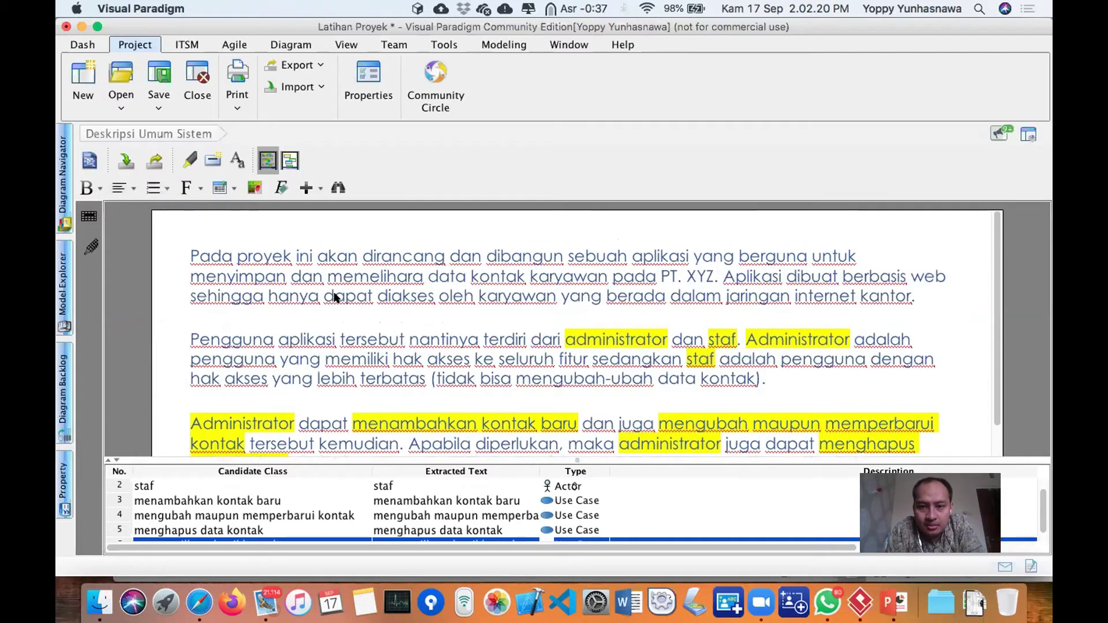
{"action": "scroll", "coordinate": [335, 297], "scroll_direction": "down", "scroll_amount": 1}
{"action": "scroll", "coordinate": [335, 297], "scroll_direction": "up", "scroll_amount": 1}
{"action": "scroll", "coordinate": [334, 297], "scroll_direction": "down", "scroll_amount": 1}
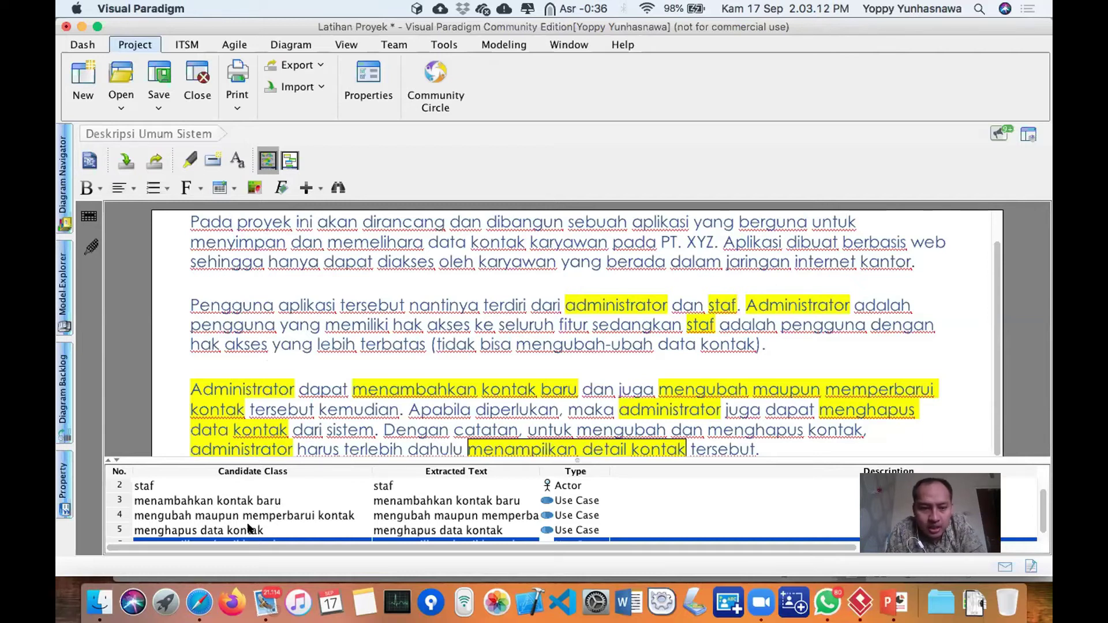
{"action": "scroll", "coordinate": [249, 521], "scroll_direction": "down", "scroll_amount": 1}
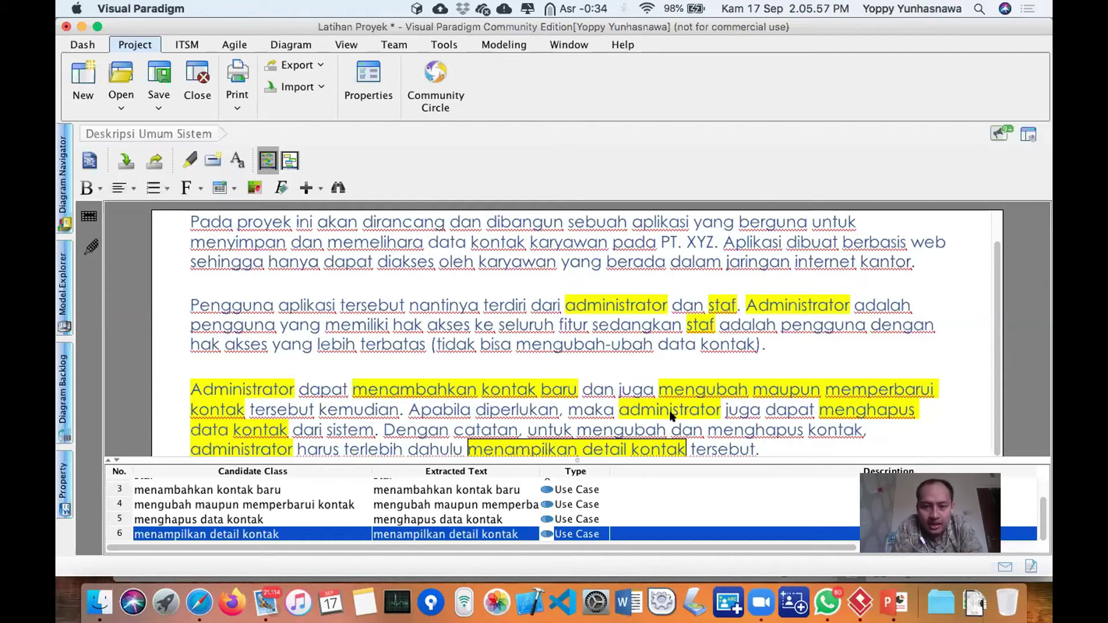
Start a fourth paragraph, after a blank line, with the text "Pengguna staff dapat mencari kontak berdasarkan nama yang diinputkan pada search bar".
{"action": "left_click", "coordinate": [796, 447]}
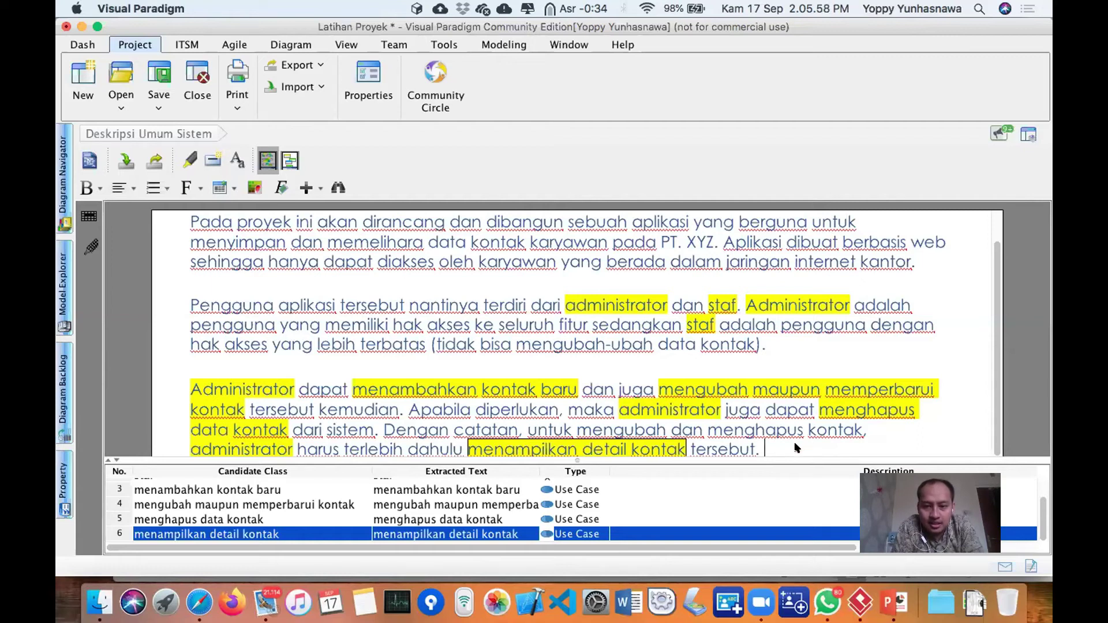
{"action": "key", "text": "Return"}
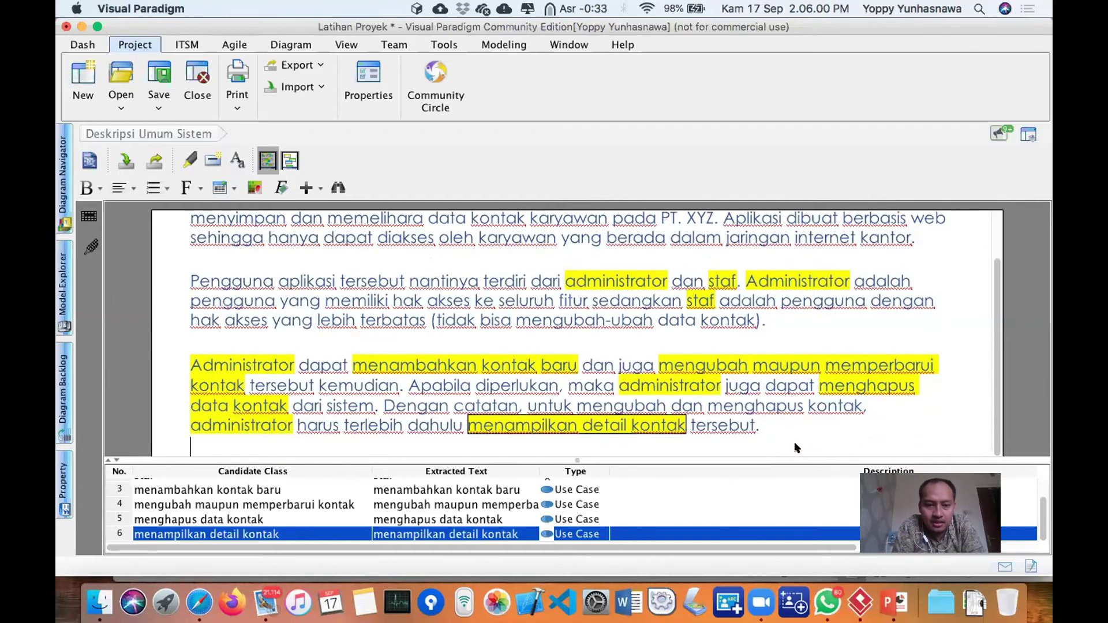
{"action": "key", "text": "Return"}
{"action": "type", "text": "Pe"}
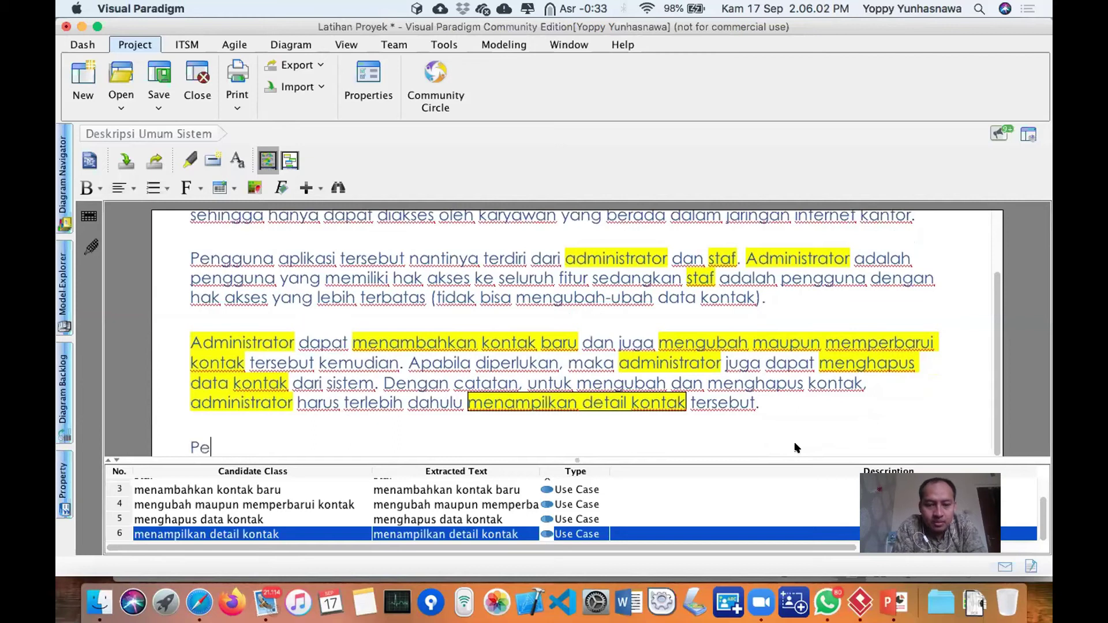
{"action": "type", "text": "ngguna sta"}
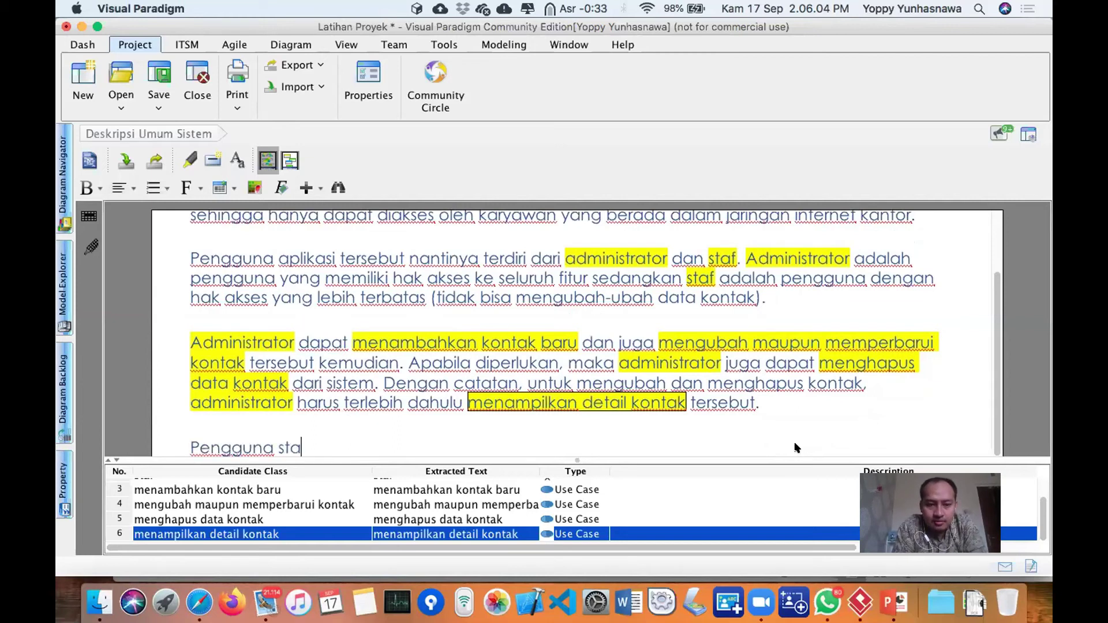
{"action": "type", "text": "ff dapat meng"}
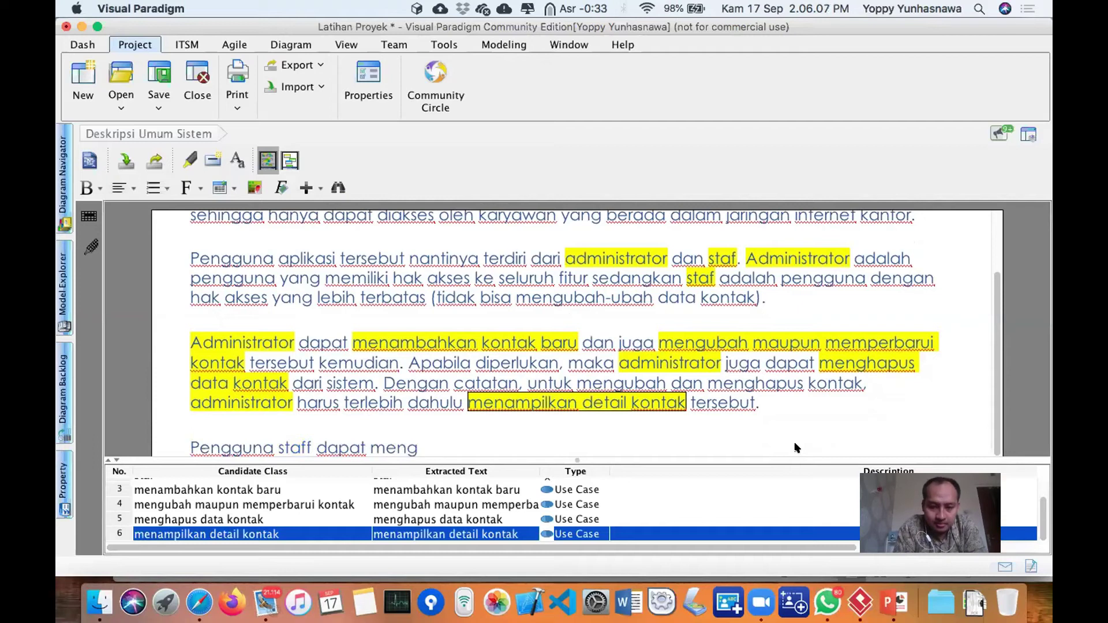
{"action": "key", "text": "BackSpace"}
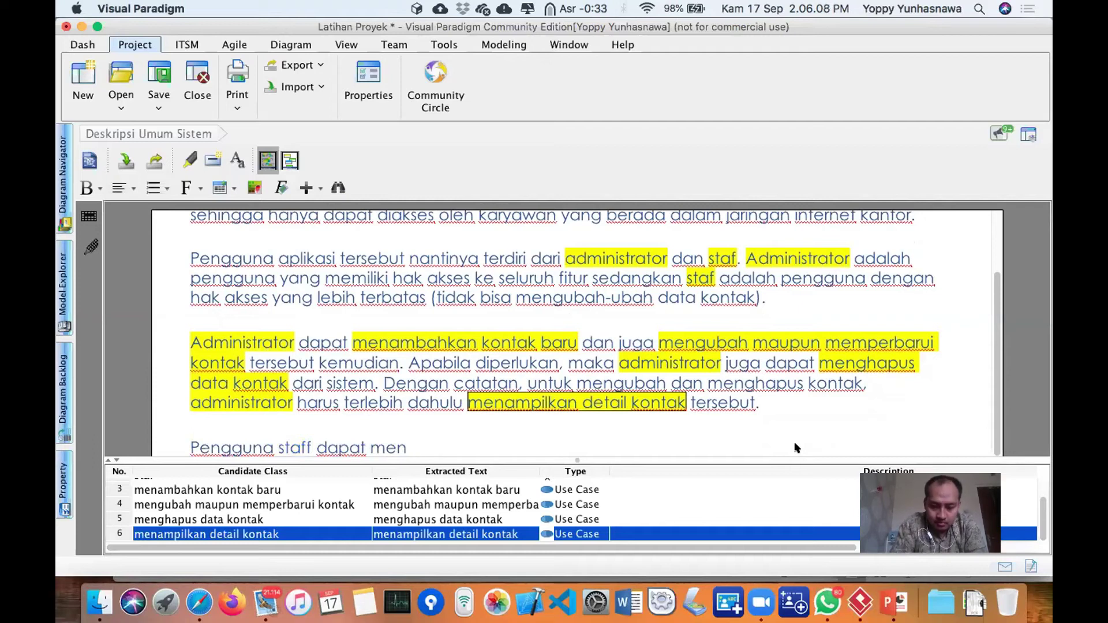
{"action": "type", "text": "cari ko"}
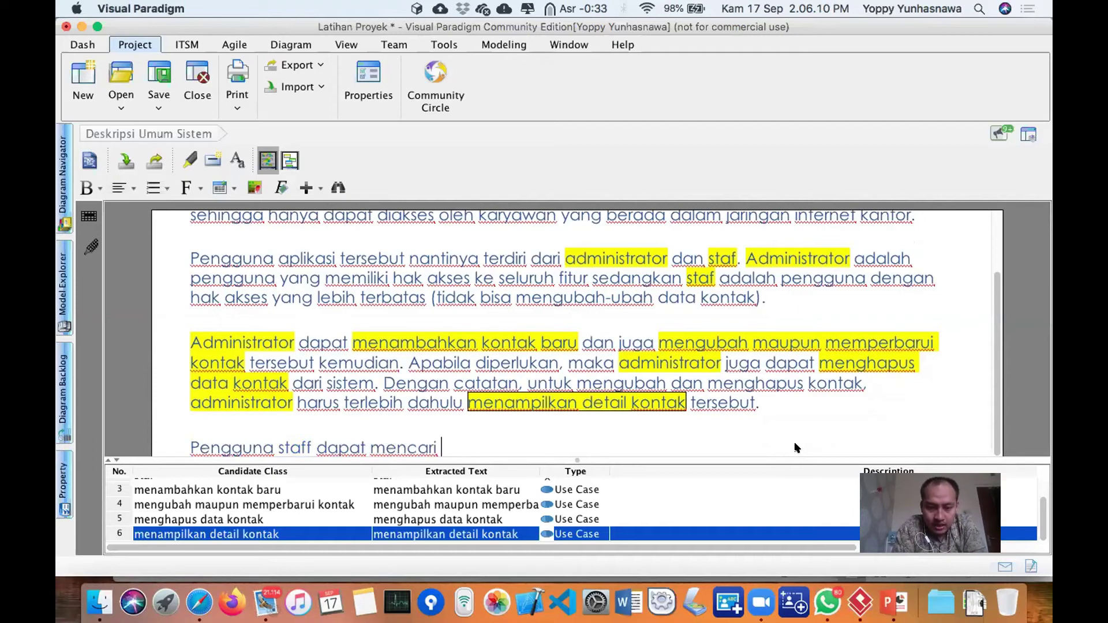
{"action": "key", "text": "BackSpace"}
{"action": "key", "text": "BackSpace"}
{"action": "type", "text": "ko"}
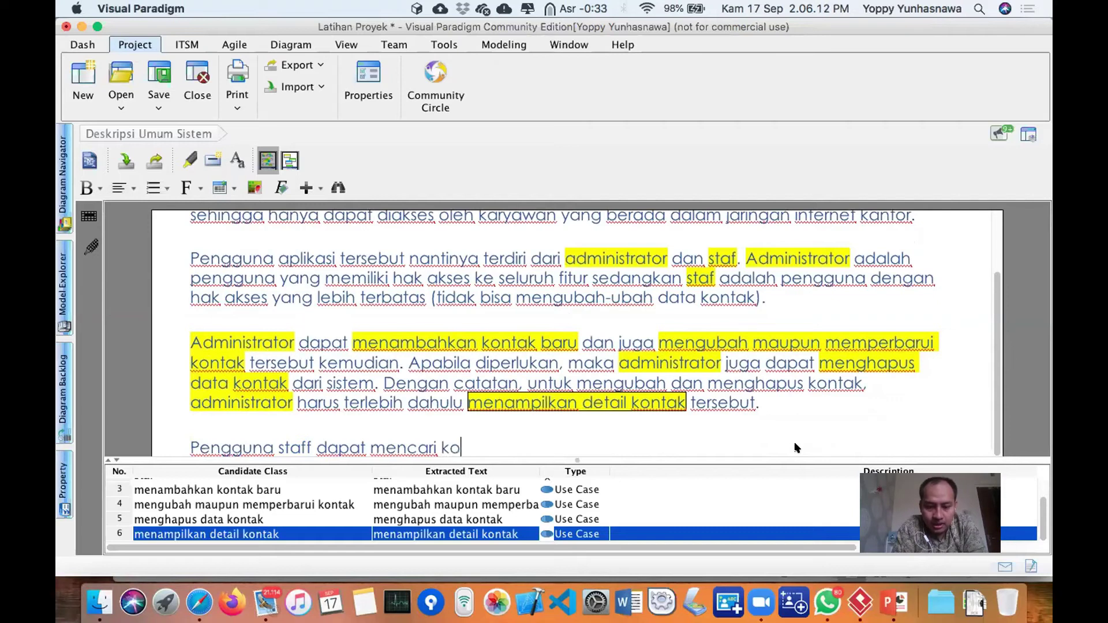
{"action": "type", "text": "ntak berda"}
{"action": "key", "text": "BackSpace"}
{"action": "type", "text": "dasarkan nama yang diinputkan pada search bar"}
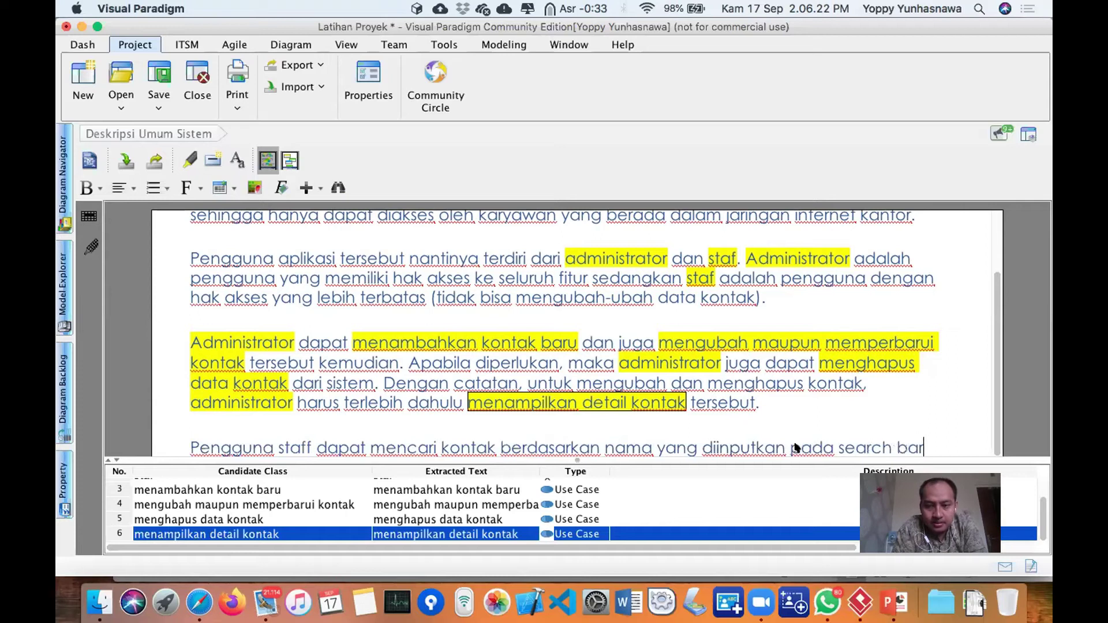
Continue the fourth paragraph with a new sentence beginning "Kemudian apabila ditemukan, staf dapat".
{"action": "type", "text": ". Kemudian bisa"}
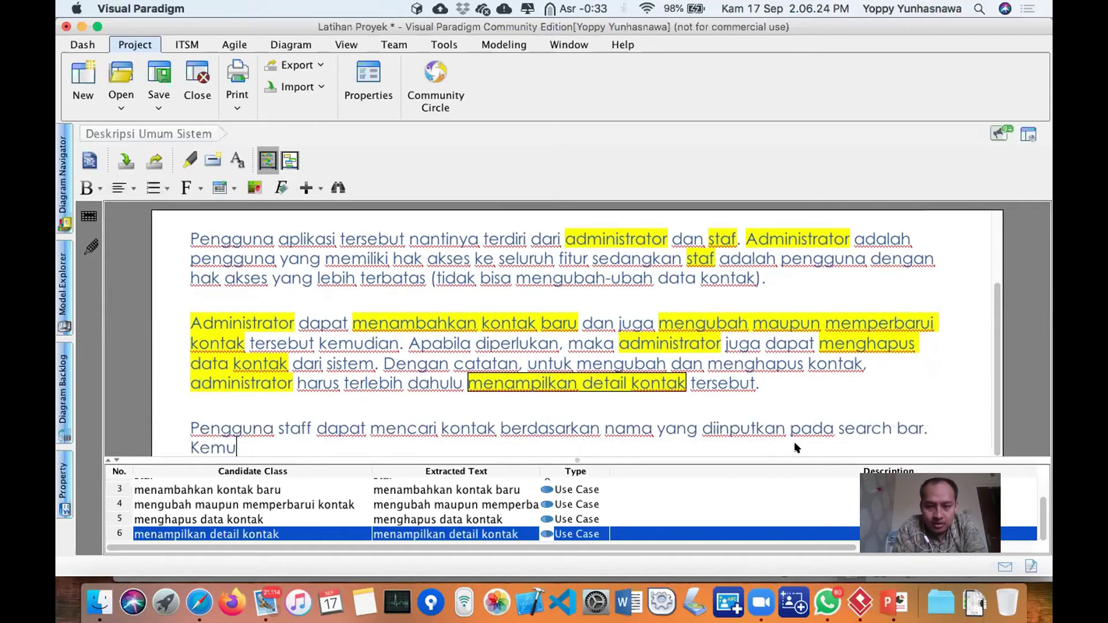
{"action": "key", "text": "BackSpace"}
{"action": "key", "text": "BackSpace"}
{"action": "key", "text": "BackSpace"}
{"action": "key", "text": "BackSpace"}
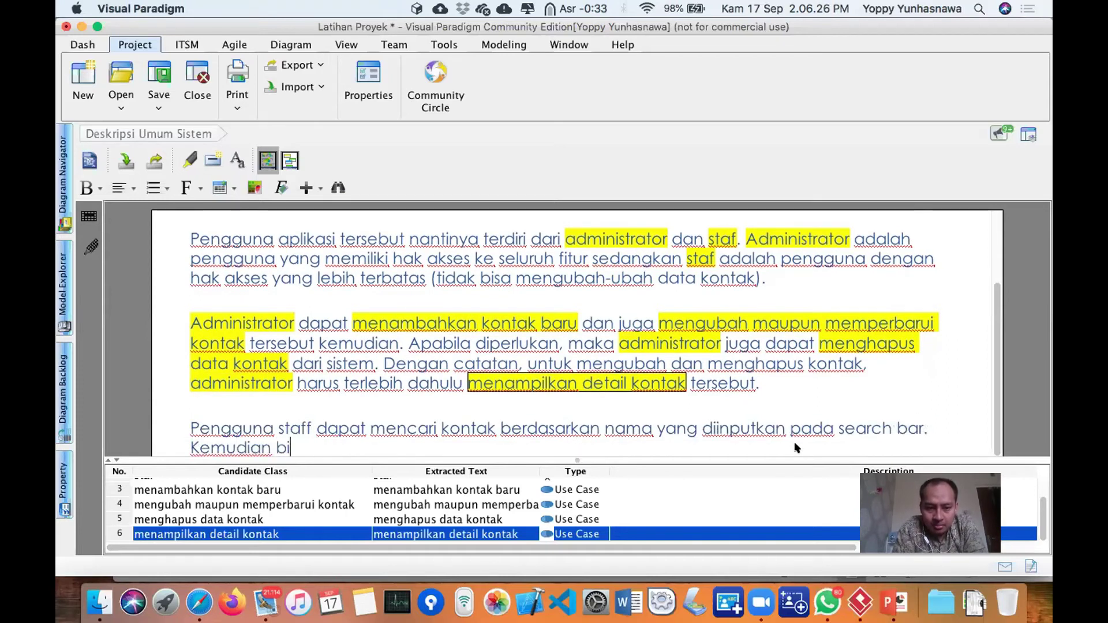
{"action": "type", "text": "apabila digtem"}
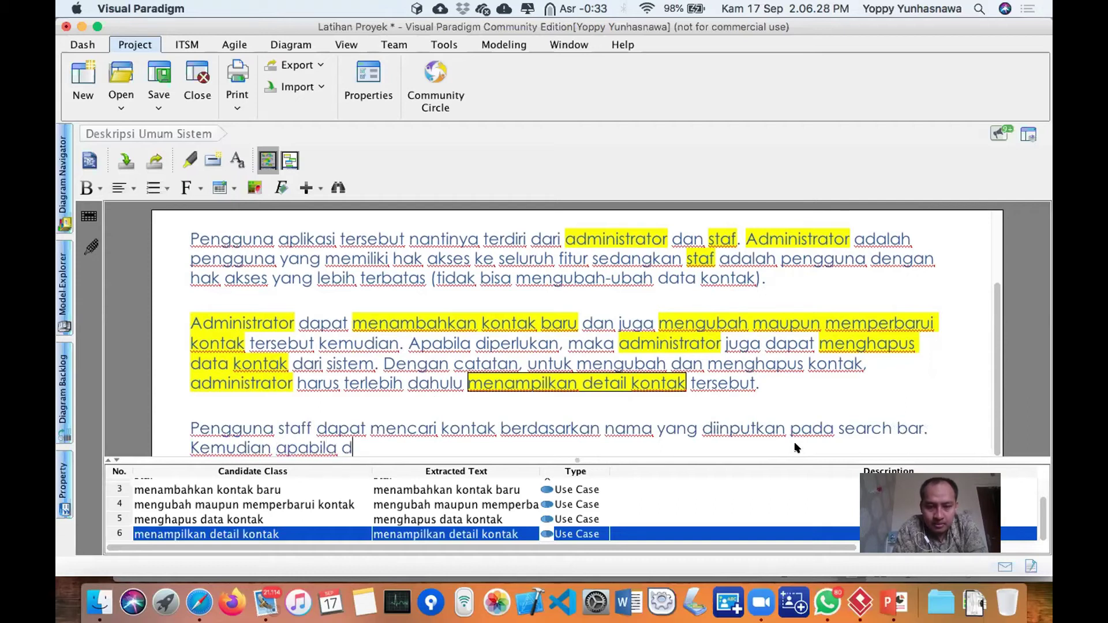
{"action": "key", "text": "BackSpace"}
{"action": "key", "text": "BackSpace"}
{"action": "key", "text": "BackSpace"}
{"action": "key", "text": "BackSpace"}
{"action": "type", "text": "temukan, staf dapat "}
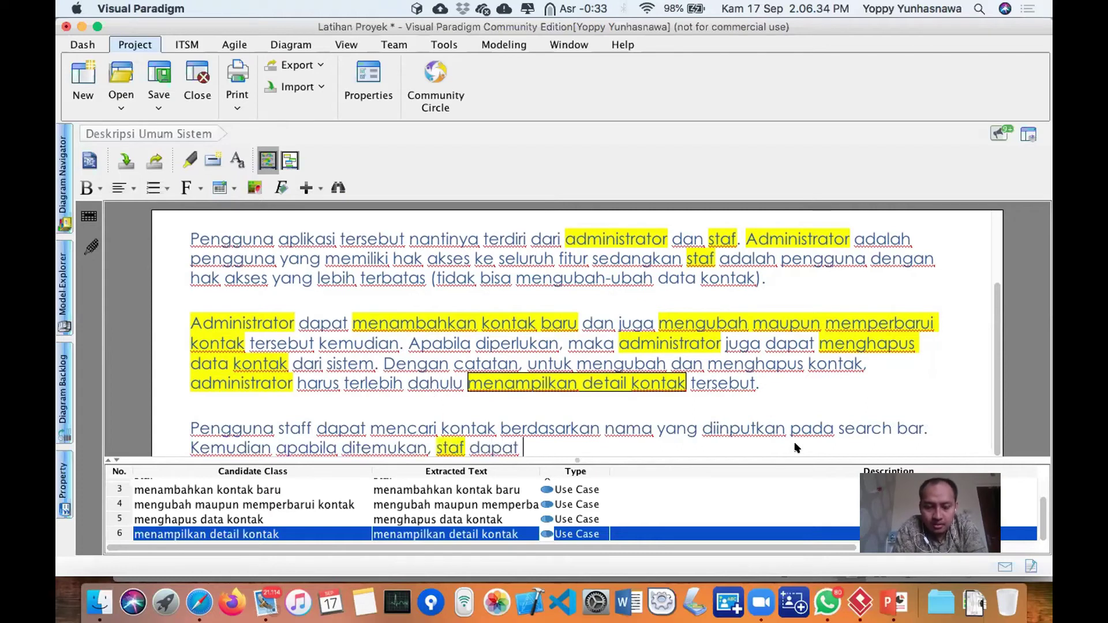
Complete the fourth paragraph's second sentence with "melihat detail kontak yang dicari tersebut.".
{"action": "type", "text": "meli"}
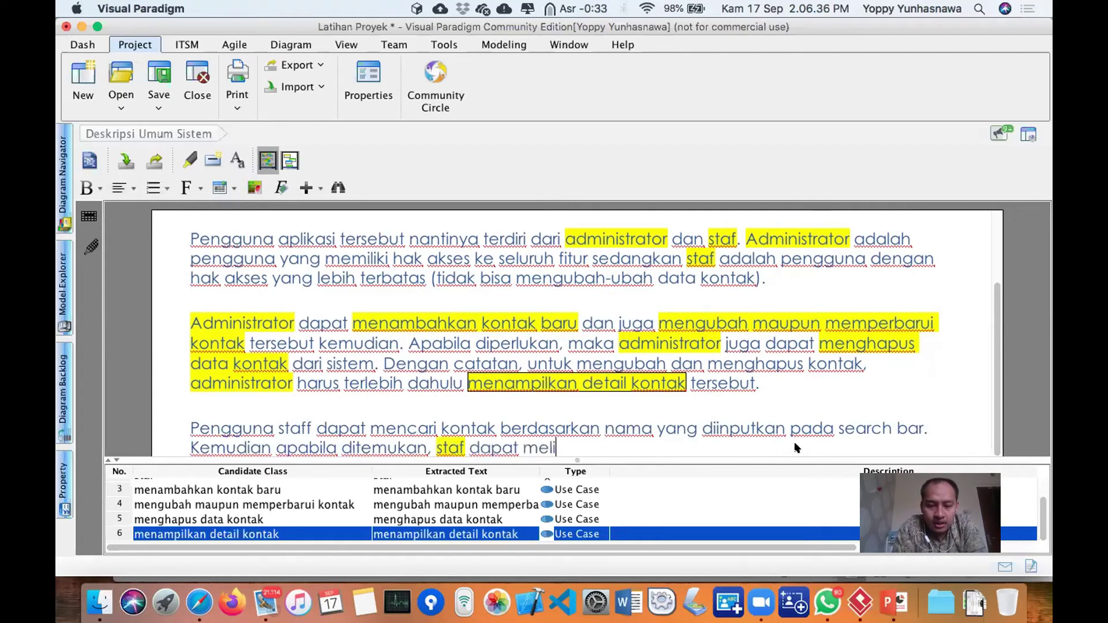
{"action": "type", "text": "hat detail "}
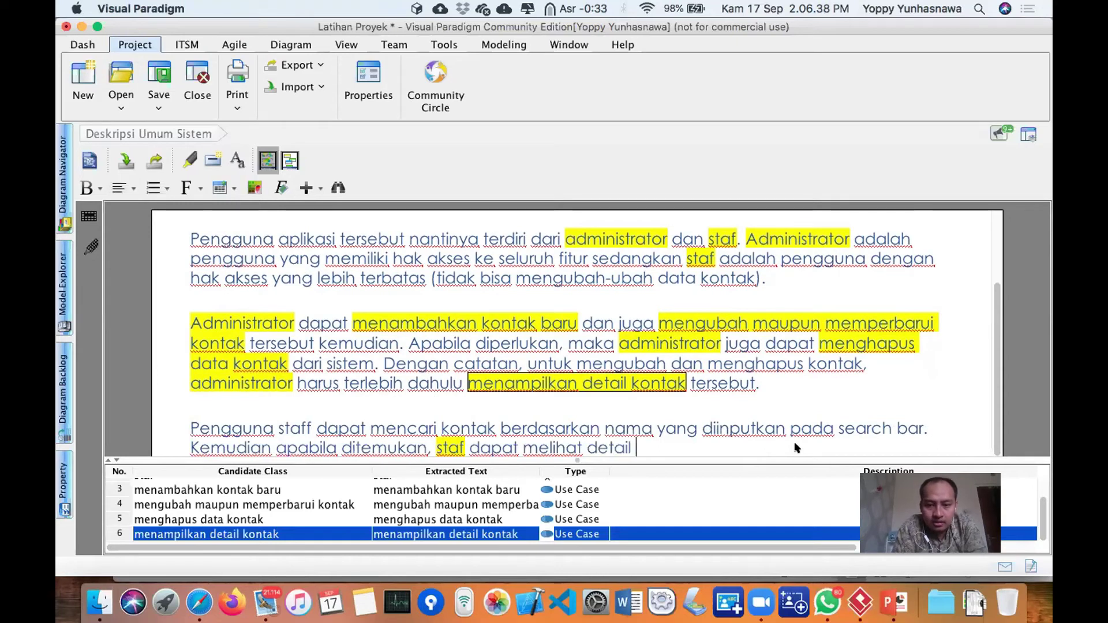
{"action": "type", "text": "kontak ter"}
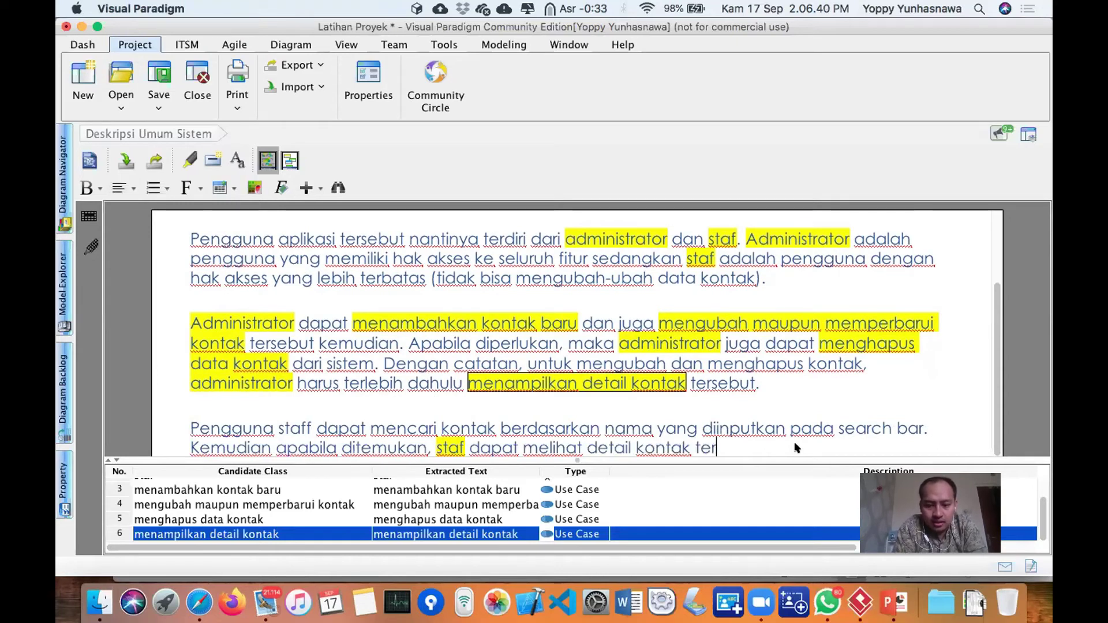
{"action": "key", "text": "BackSpace"}
{"action": "key", "text": "BackSpace"}
{"action": "key", "text": "BackSpace"}
{"action": "type", "text": "yang dic"}
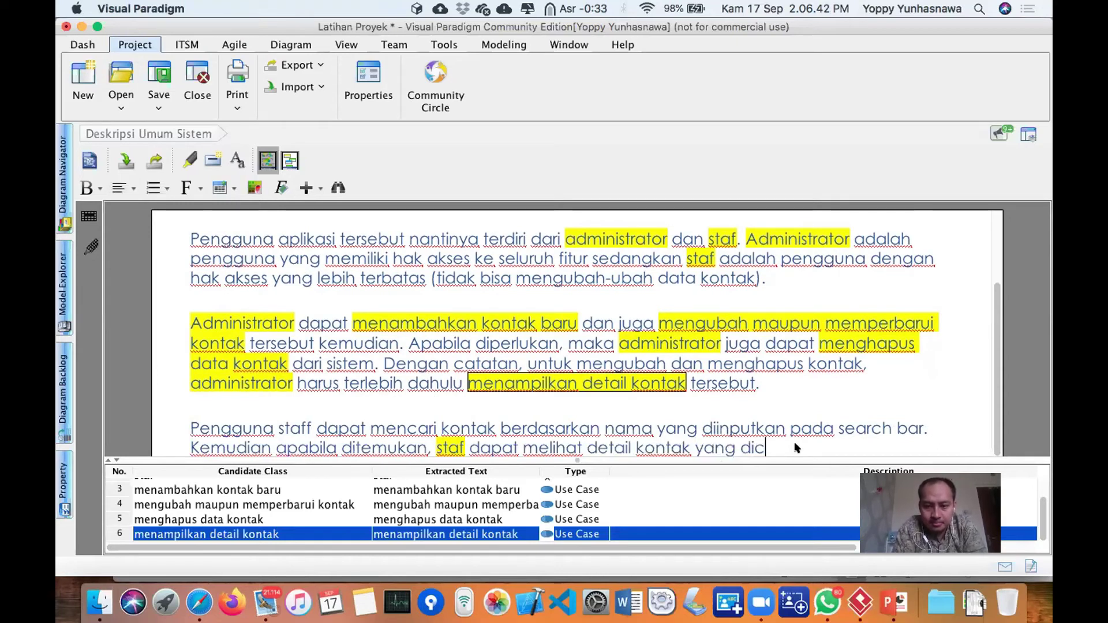
{"action": "type", "text": "ari terse"}
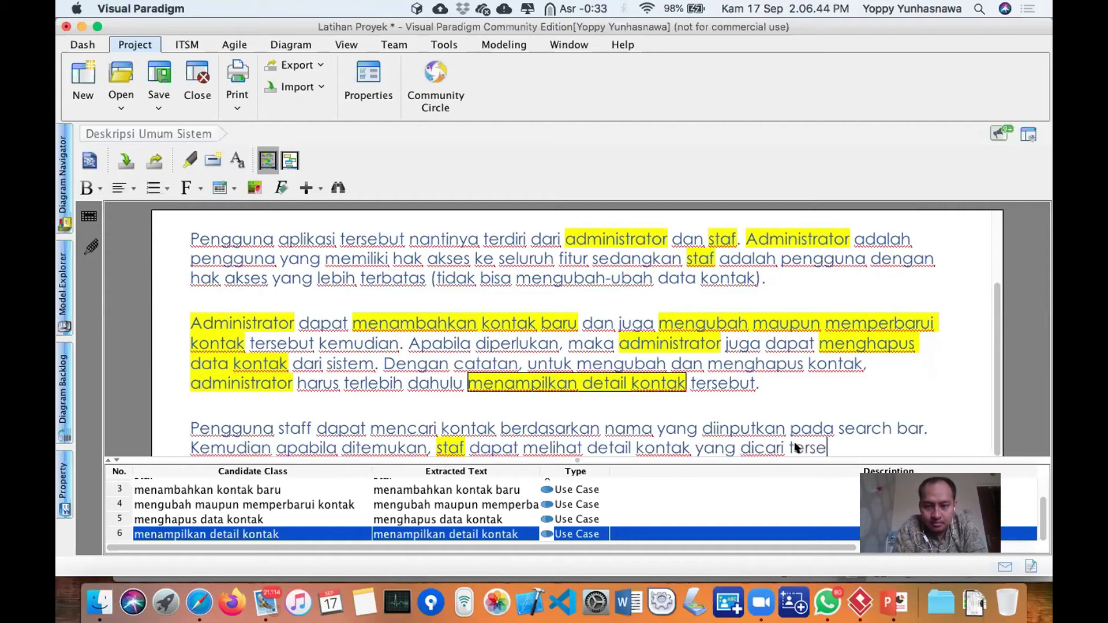
{"action": "type", "text": "but."}
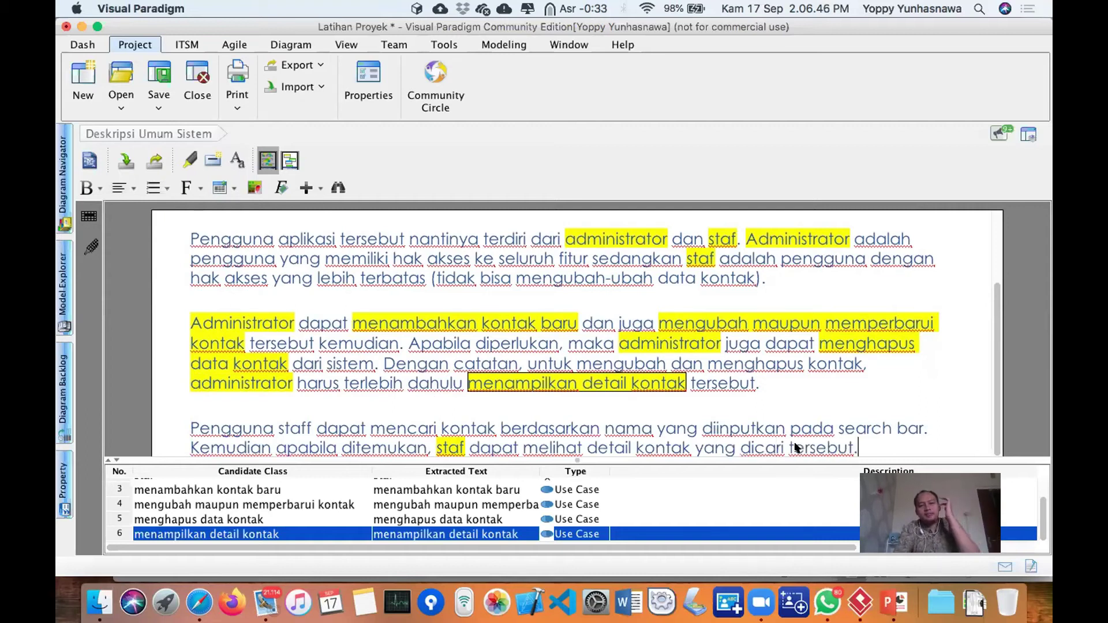
Correct "staff" to "staf" in the fourth paragraph and mark its phrase "mencari kontak" as a Use Case candidate.
{"action": "left_click", "coordinate": [305, 424]}
{"action": "key", "text": "Delete"}
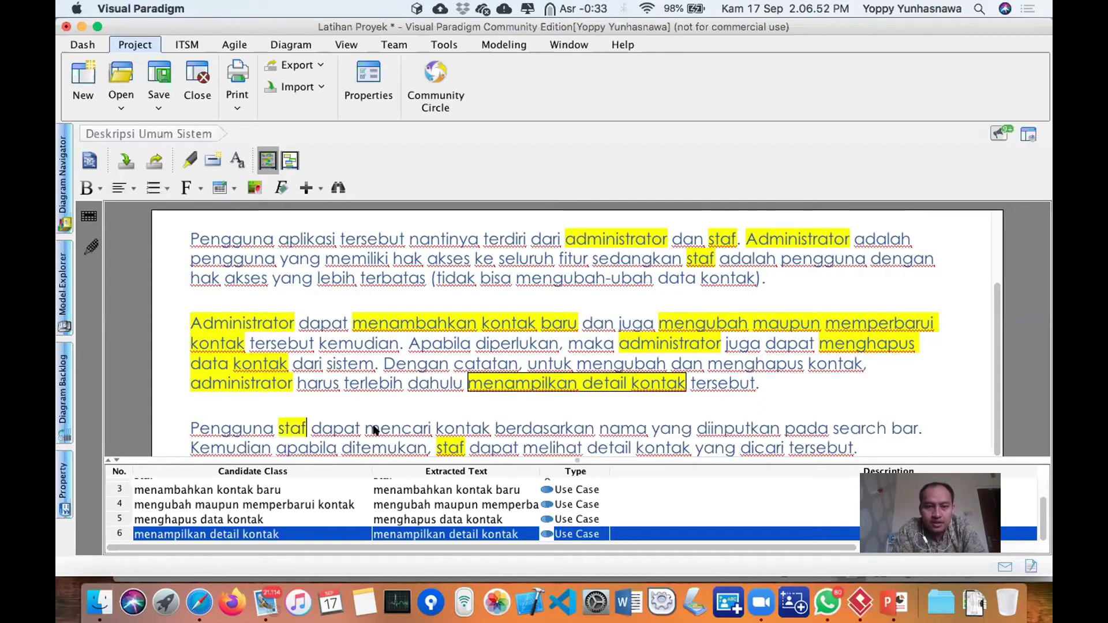
{"action": "left_click_drag", "start_coordinate": [367, 430], "coordinate": [490, 430]}
{"action": "right_click", "coordinate": [463, 429]}
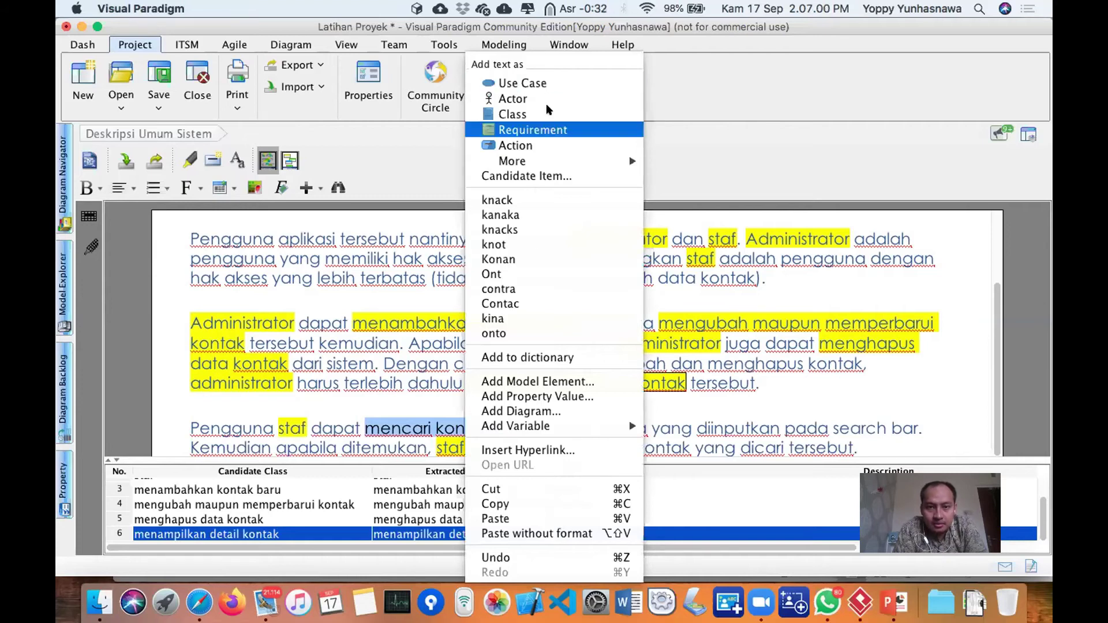
{"action": "left_click", "coordinate": [543, 82]}
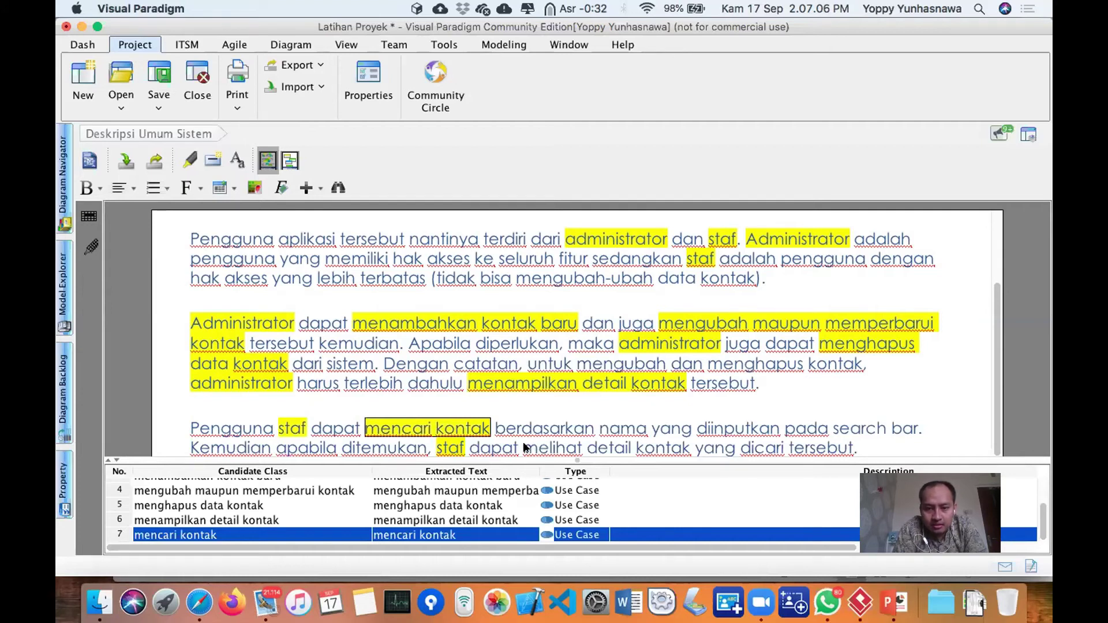
Replace the word "melihat" with "menampilkan" before "detail kontak" in the fourth paragraph.
{"action": "left_click_drag", "start_coordinate": [524, 449], "coordinate": [685, 446]}
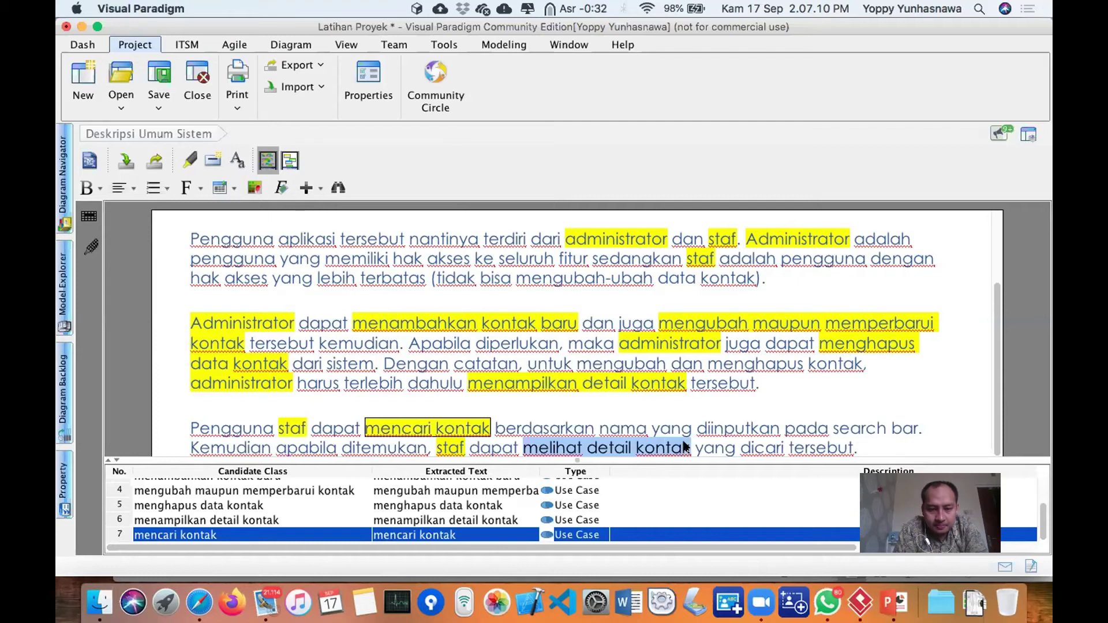
{"action": "key", "text": "Right"}
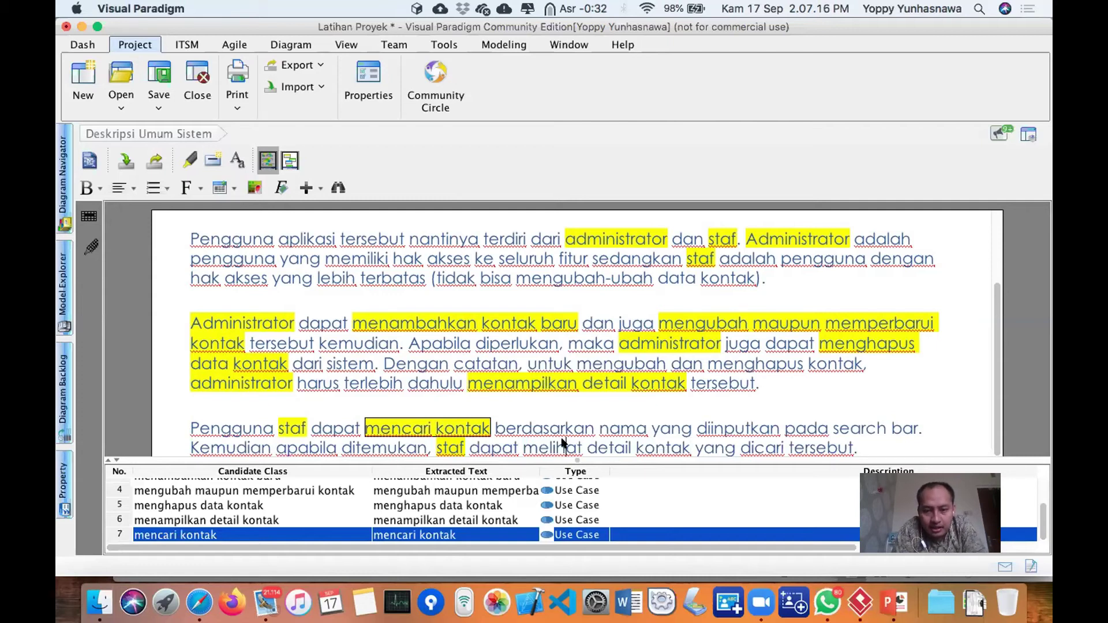
{"action": "left_click", "coordinate": [625, 443]}
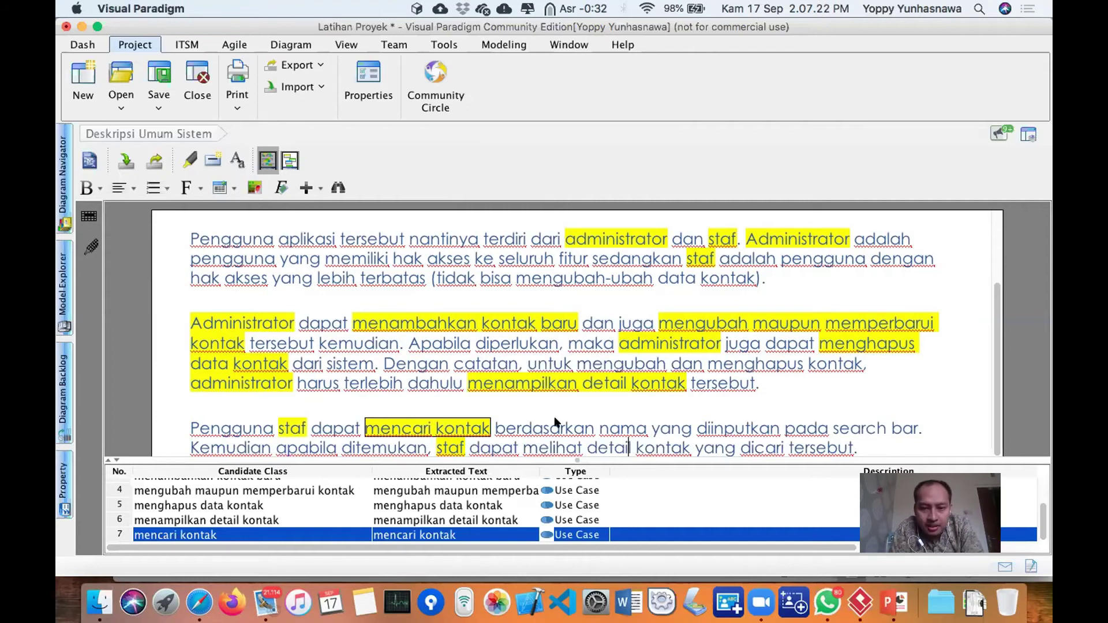
{"action": "double_click", "coordinate": [549, 448]}
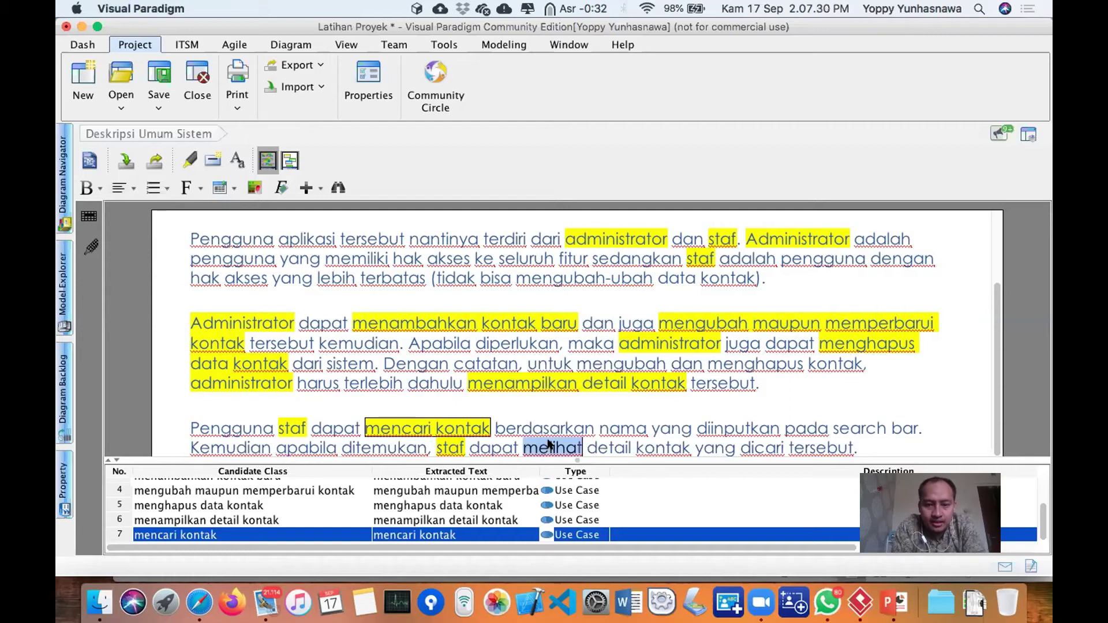
{"action": "type", "text": "me"}
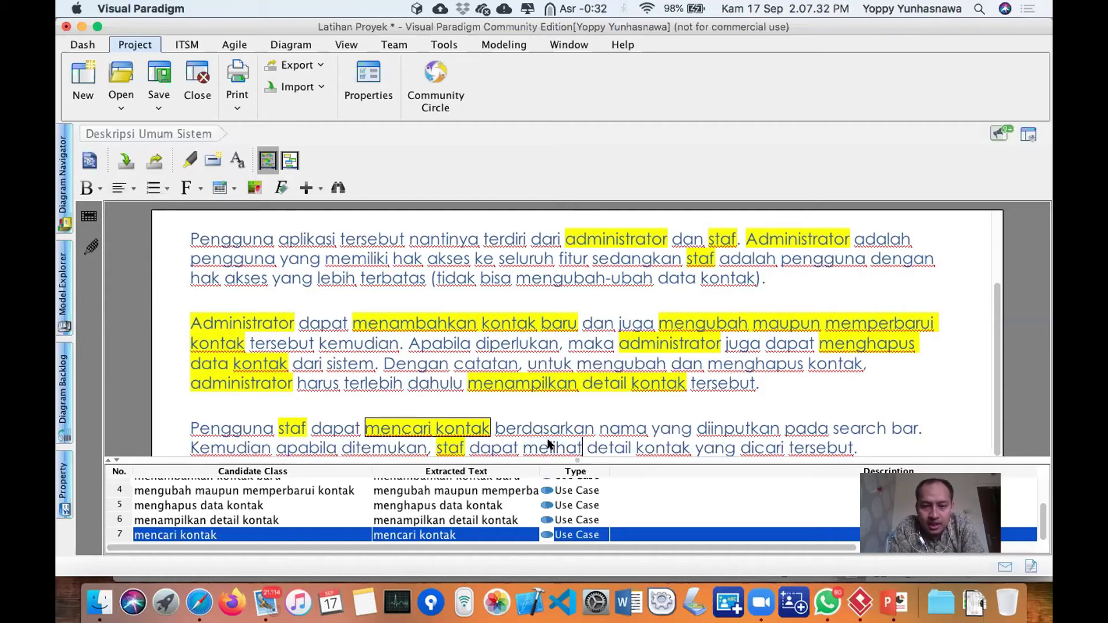
{"action": "type", "text": "namp"}
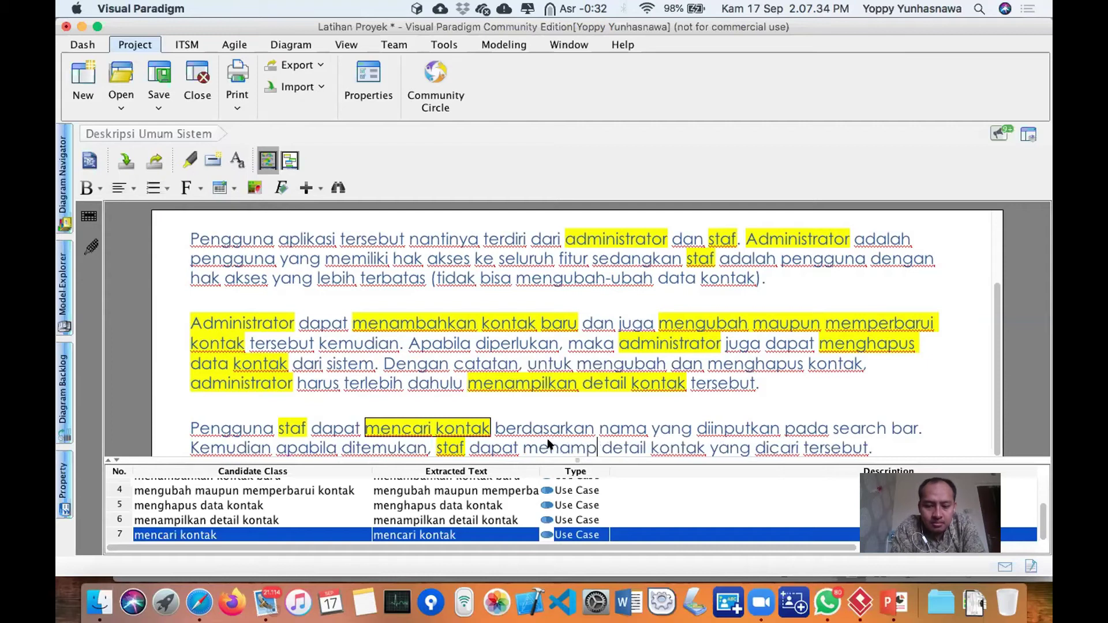
{"action": "type", "text": "ilkan"}
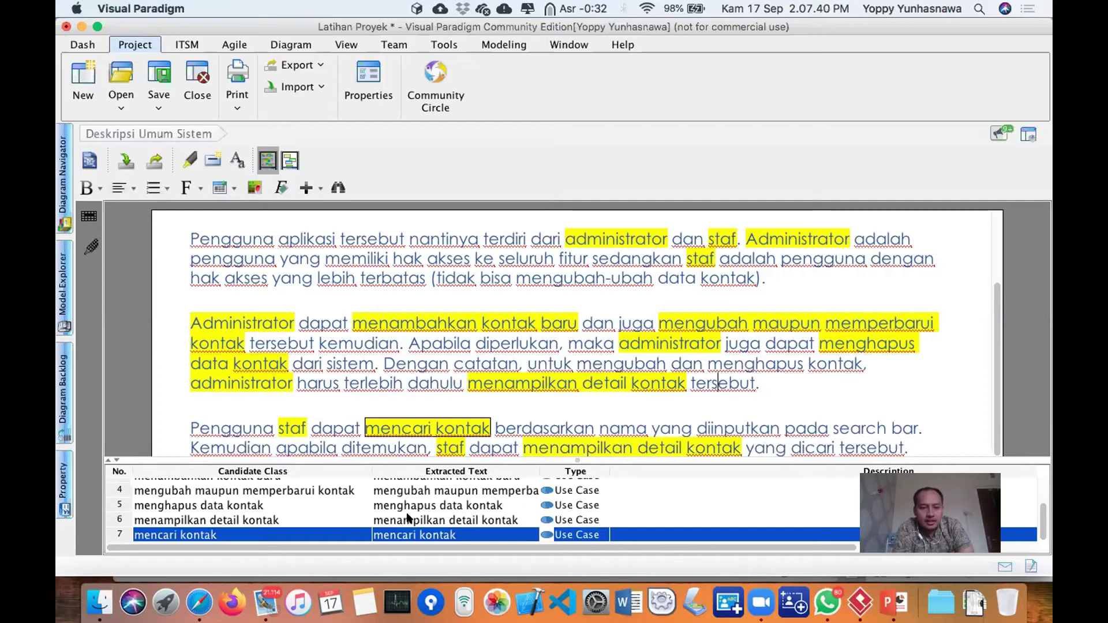
Save the project as "Latihan Proyek.vpp" in the VPProjects folder.
{"action": "scroll", "coordinate": [407, 517], "scroll_direction": "down", "scroll_amount": 1}
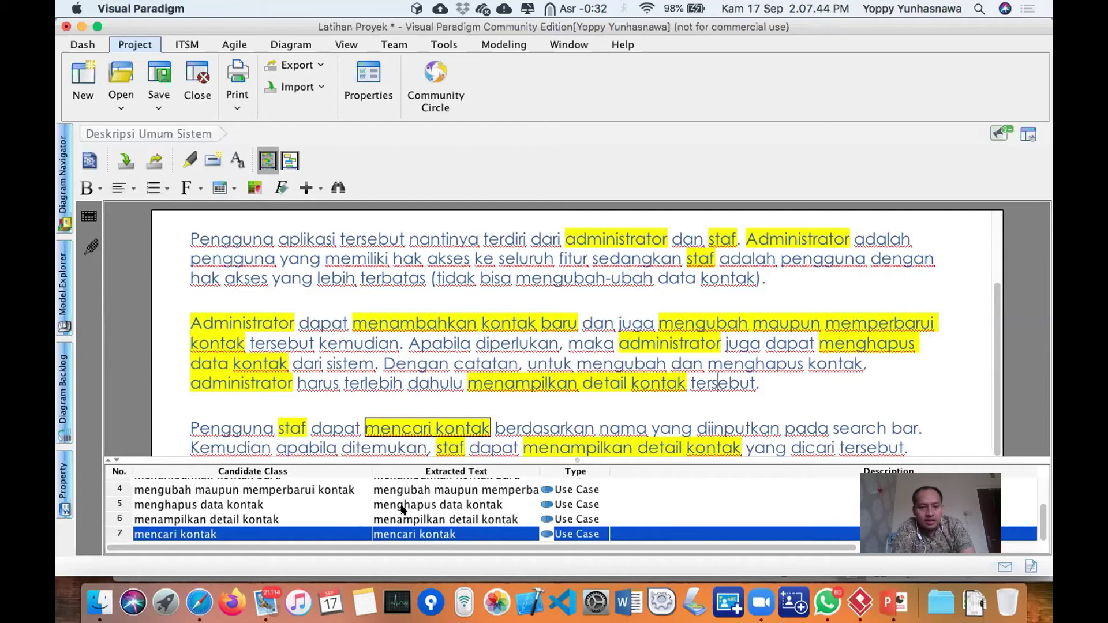
{"action": "scroll", "coordinate": [403, 509], "scroll_direction": "right", "scroll_amount": 1}
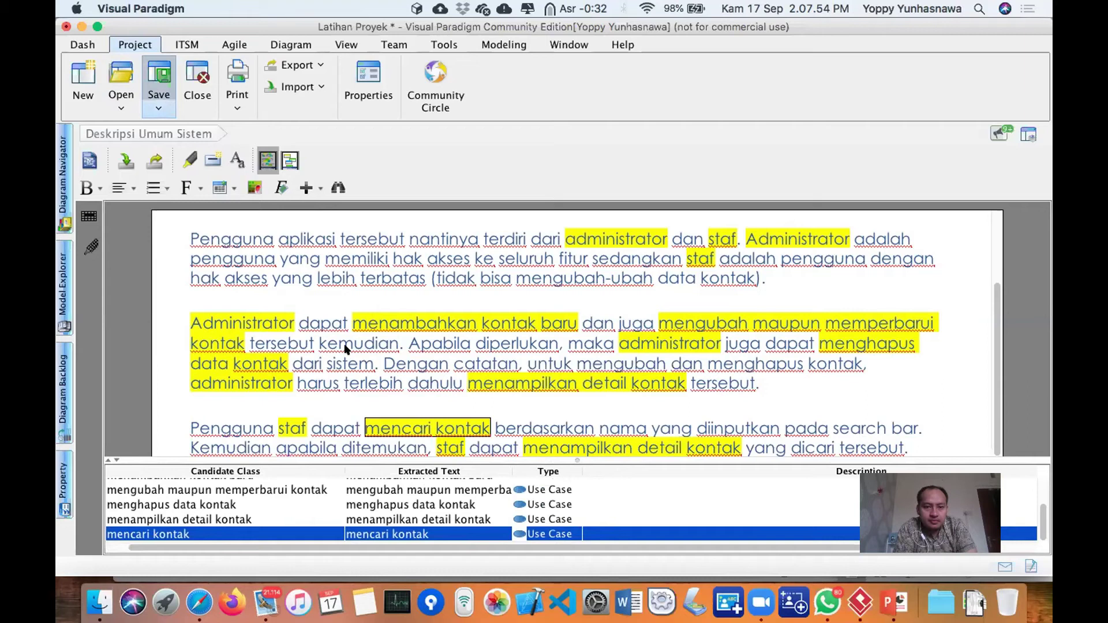
{"action": "key", "text": "super+s"}
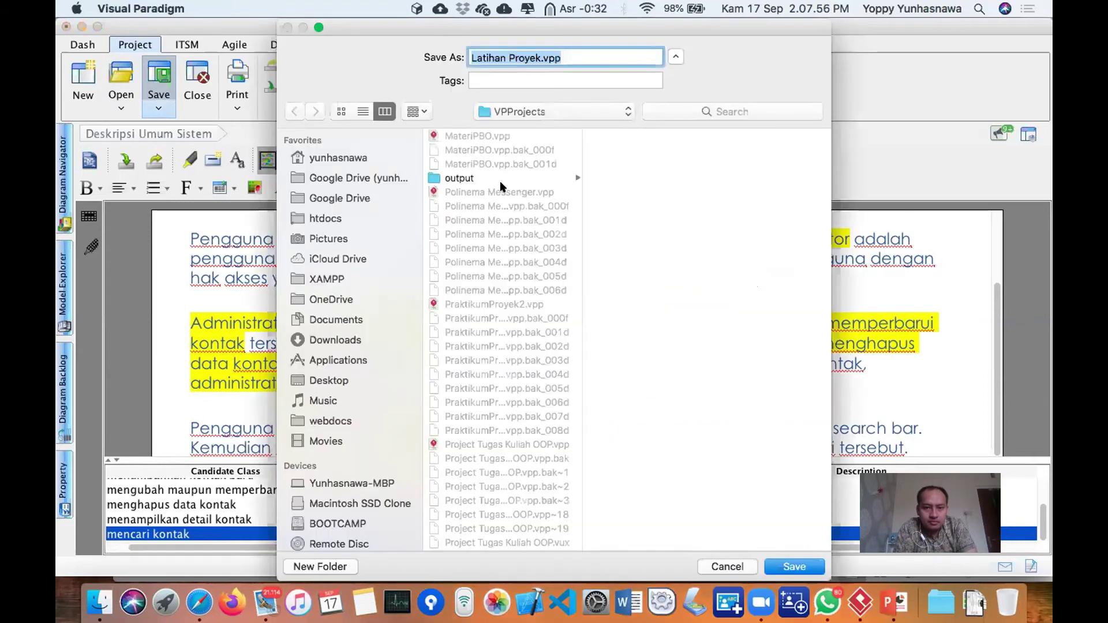
{"action": "scroll", "coordinate": [521, 283], "scroll_direction": "up", "scroll_amount": 2}
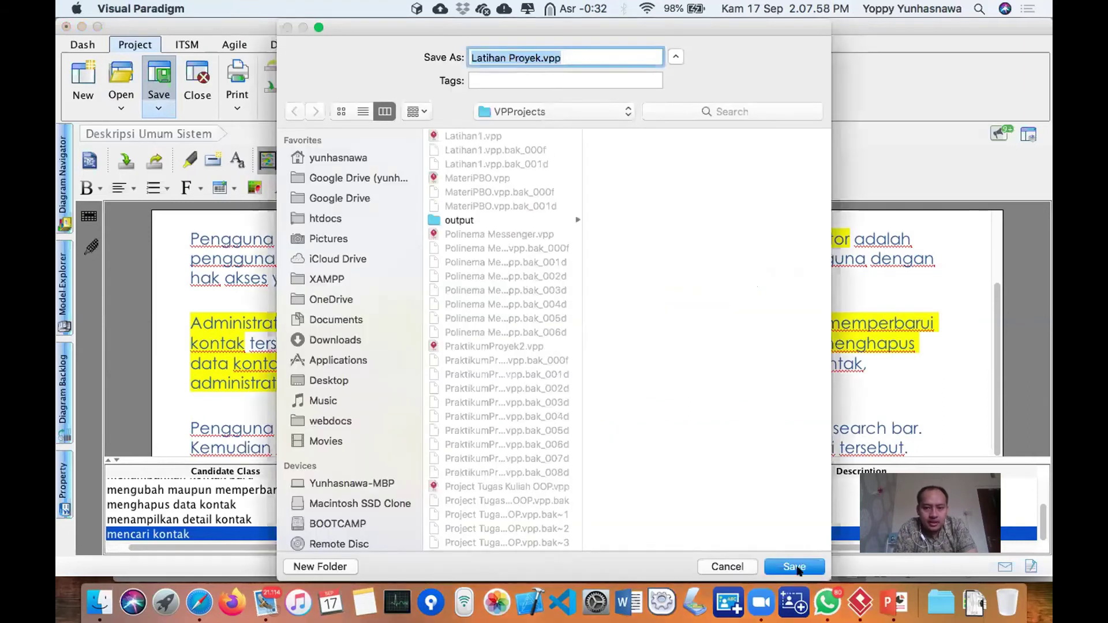
{"action": "key", "text": "Return"}
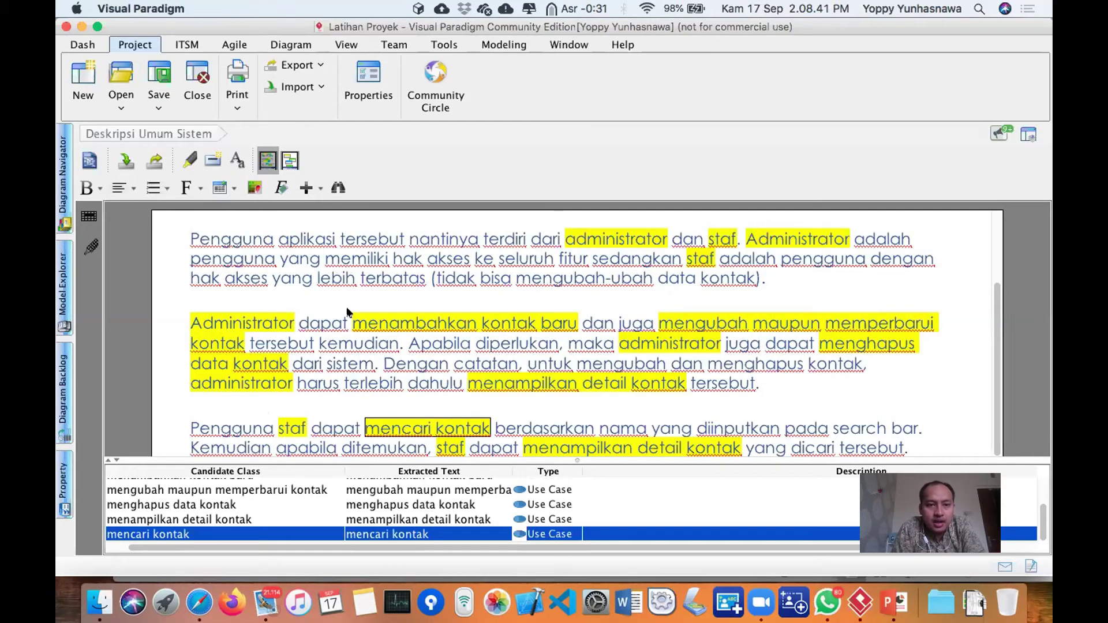
Create a new UML Use Case Diagram in the project and name it "Use Case Utama Sistem".
{"action": "mouse_move", "coordinate": [59, 181]}
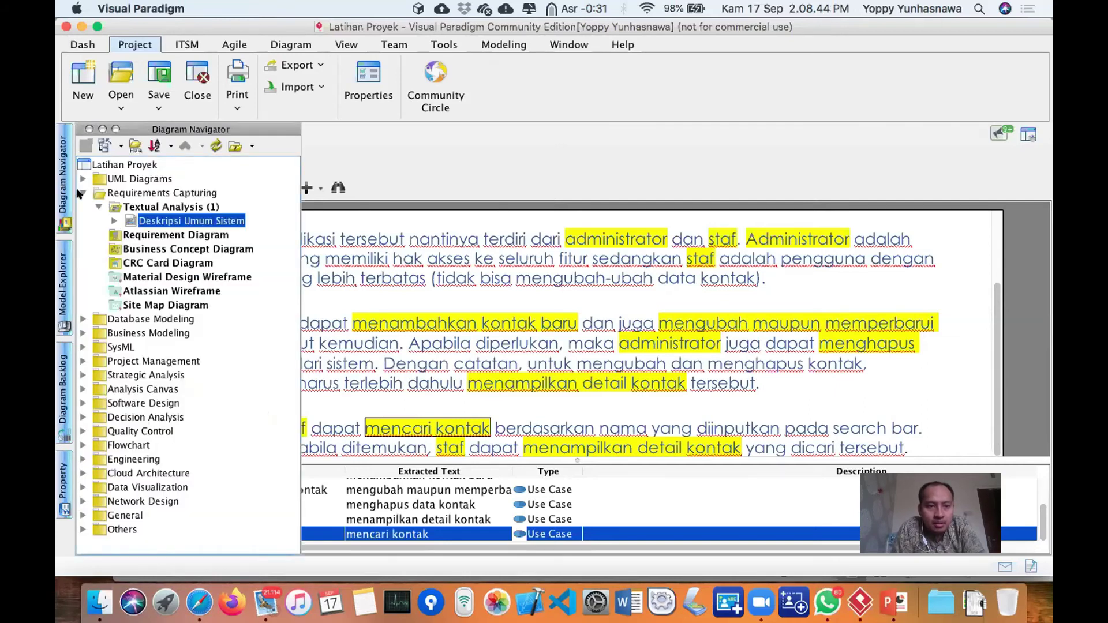
{"action": "left_click", "coordinate": [81, 193]}
{"action": "left_click", "coordinate": [84, 178]}
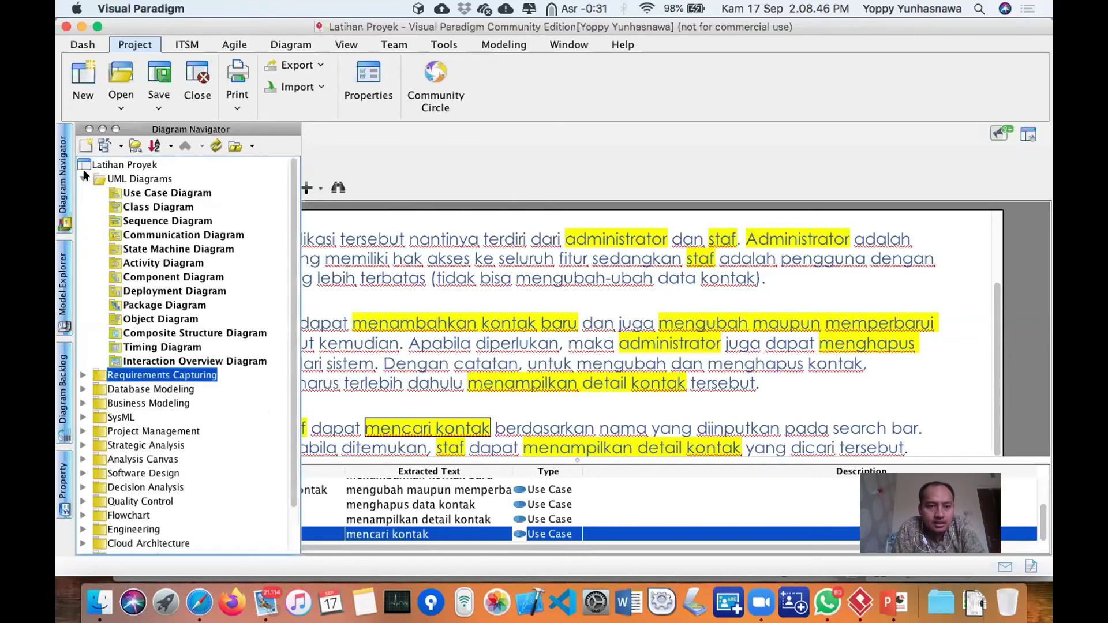
{"action": "left_click", "coordinate": [137, 195]}
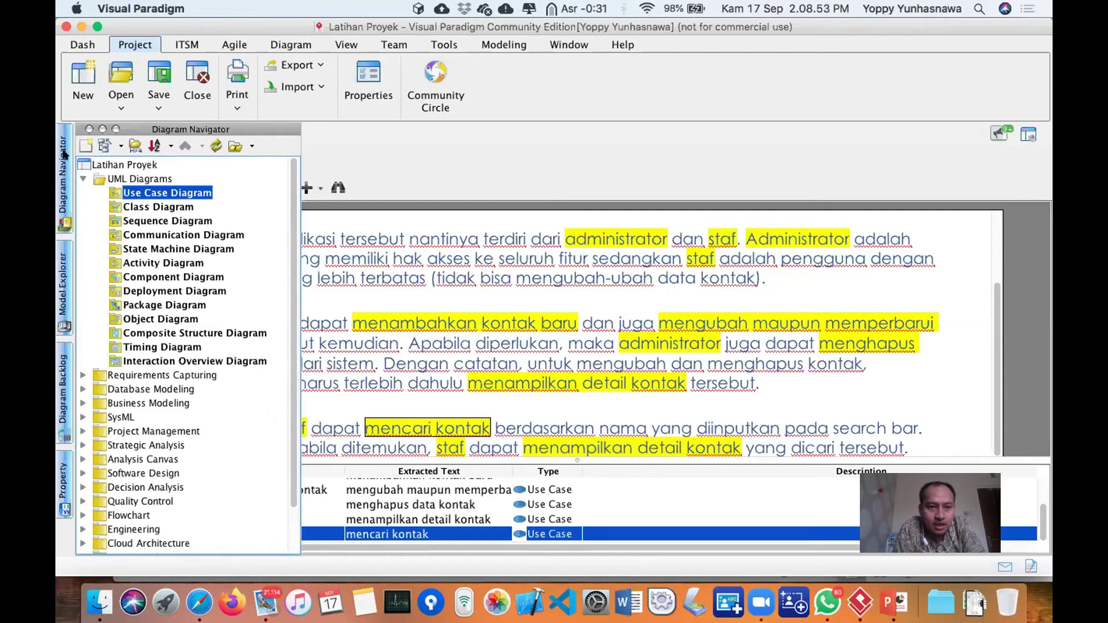
{"action": "right_click", "coordinate": [163, 194]}
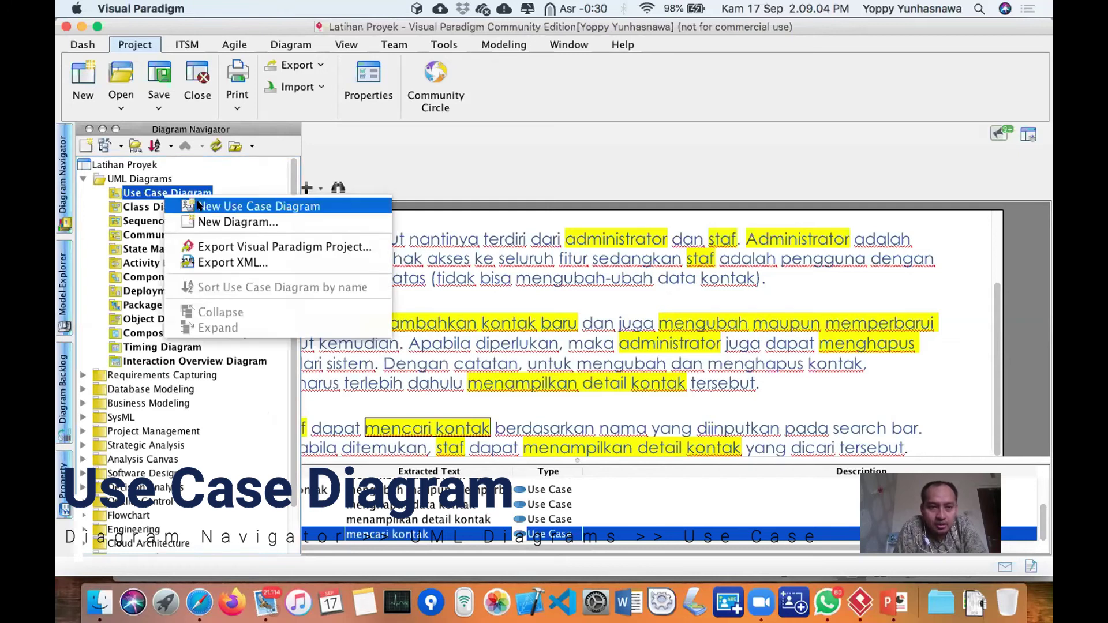
{"action": "left_click", "coordinate": [198, 206]}
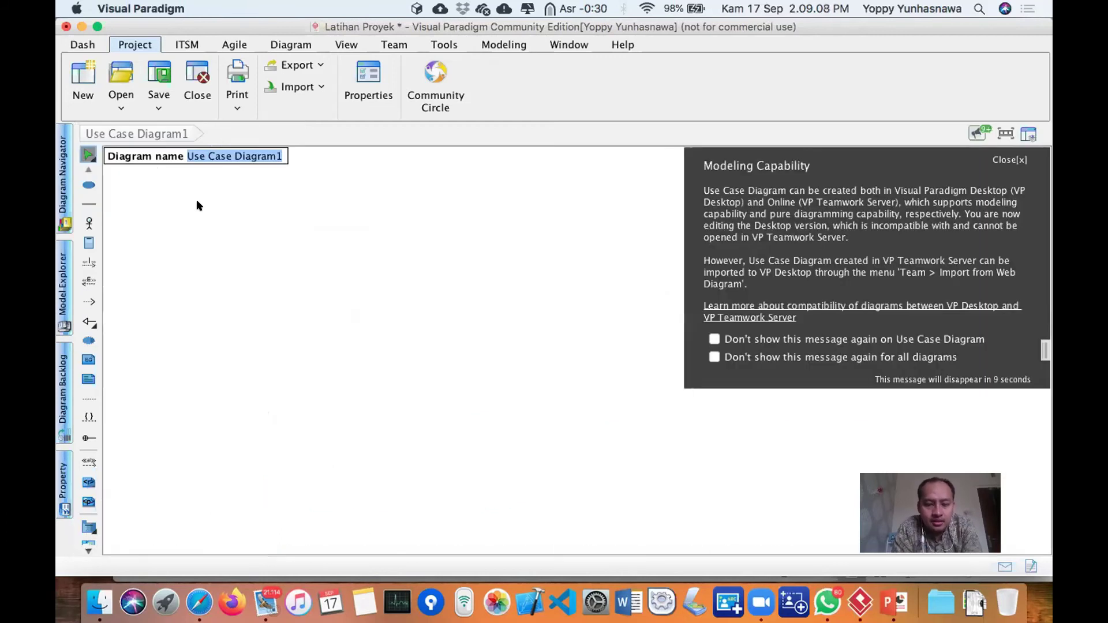
{"action": "type", "text": "Use"}
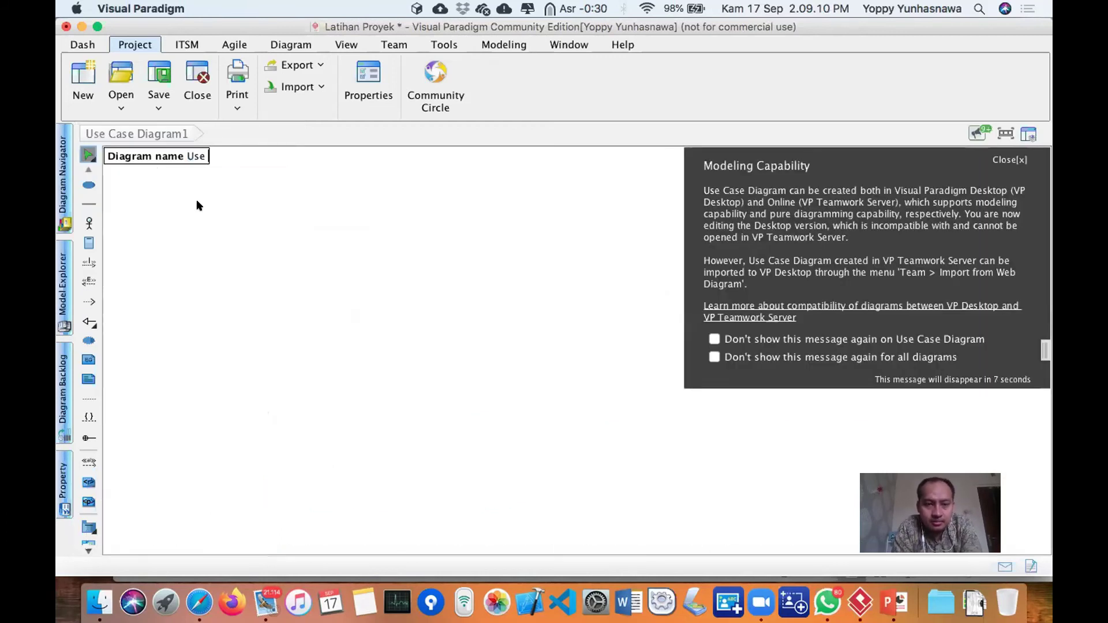
{"action": "type", "text": " Case Ut"}
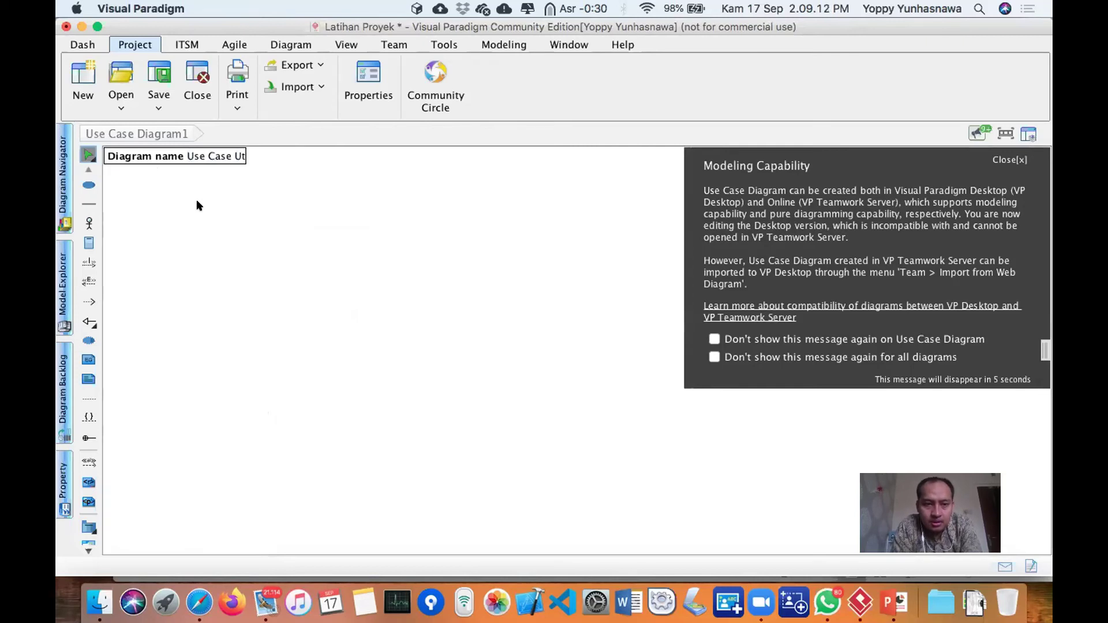
{"action": "type", "text": "ama Sistem"}
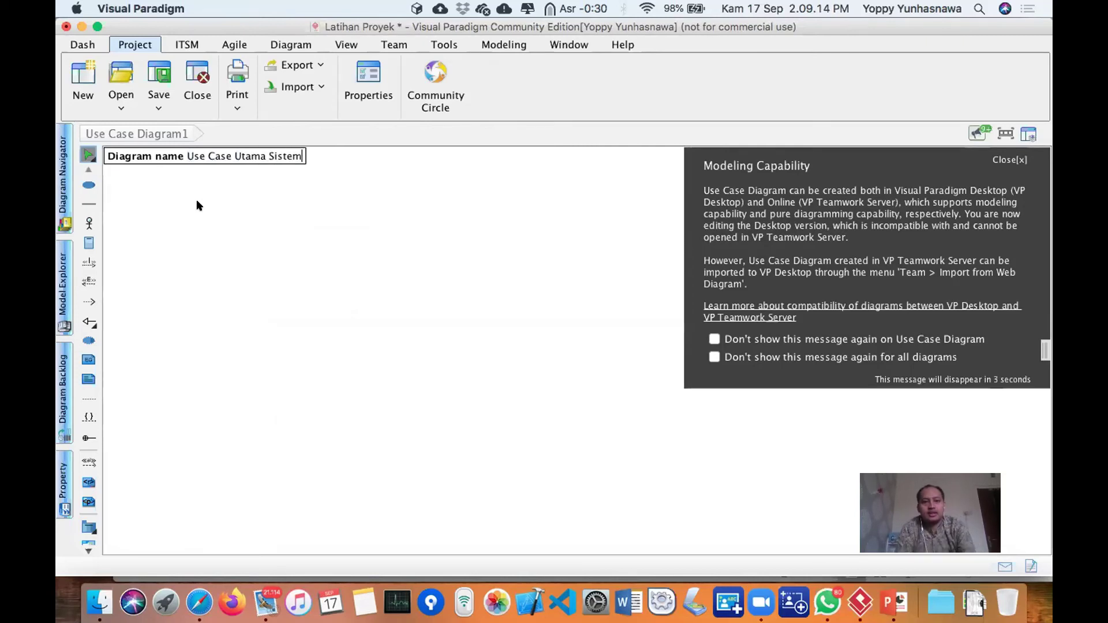
{"action": "key", "text": "Return"}
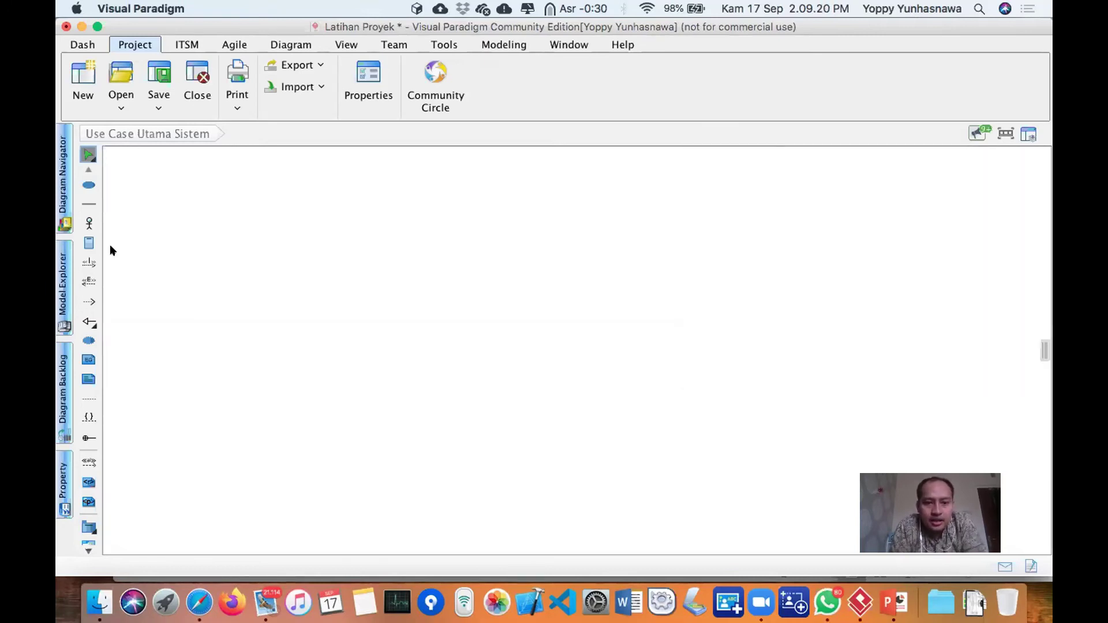
Place a new actor on the empty use case diagram and a new use case beside it, keeping their default names.
{"action": "left_click", "coordinate": [87, 222]}
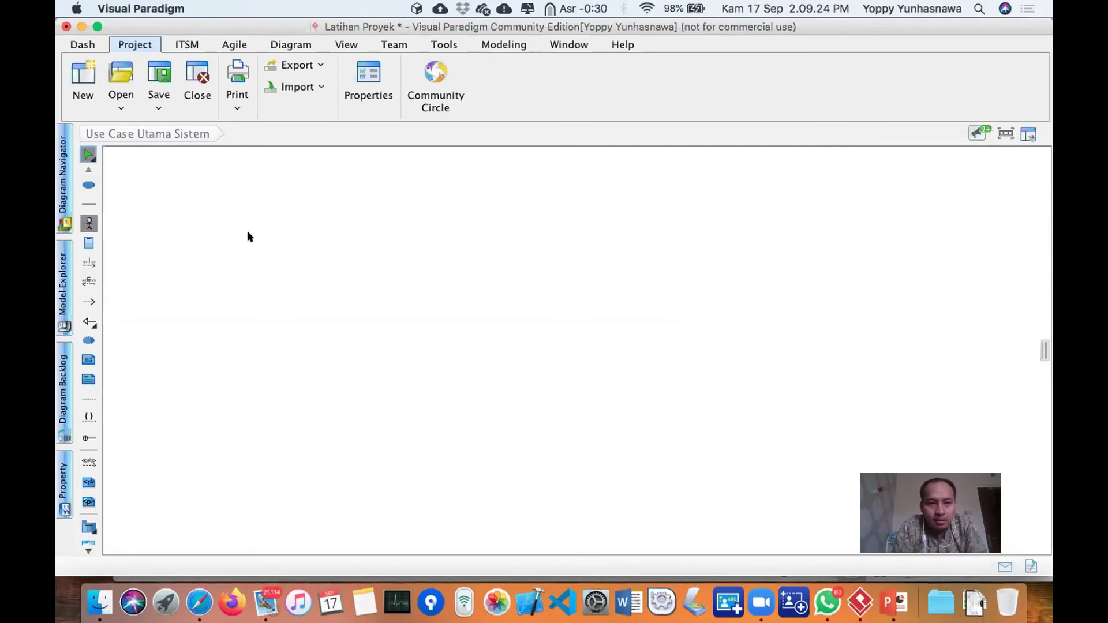
{"action": "left_click", "coordinate": [267, 261]}
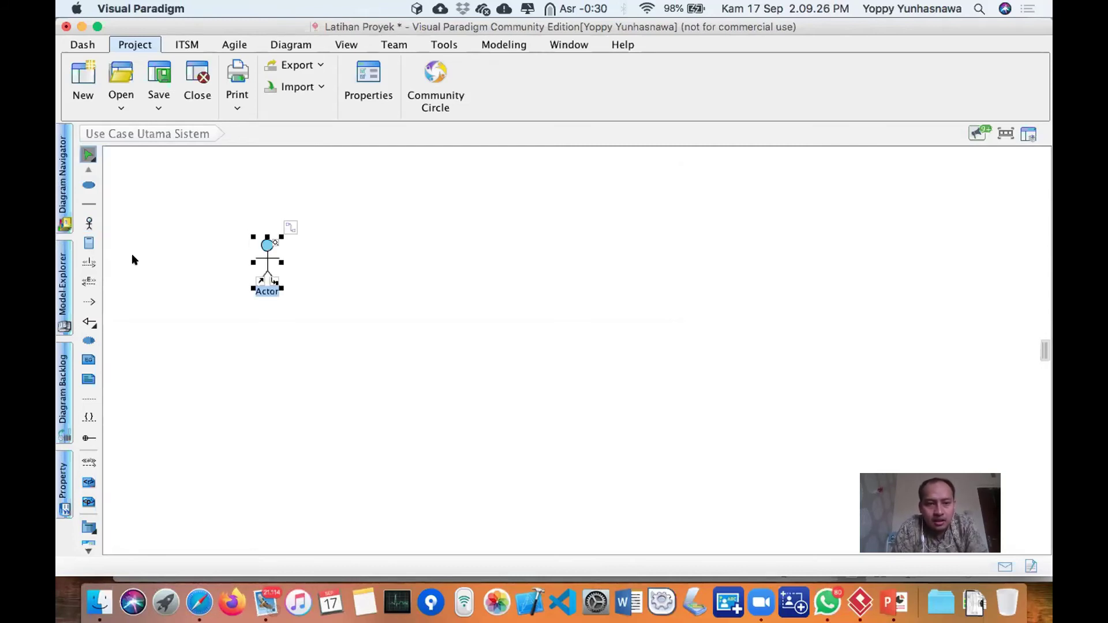
{"action": "left_click", "coordinate": [89, 185]}
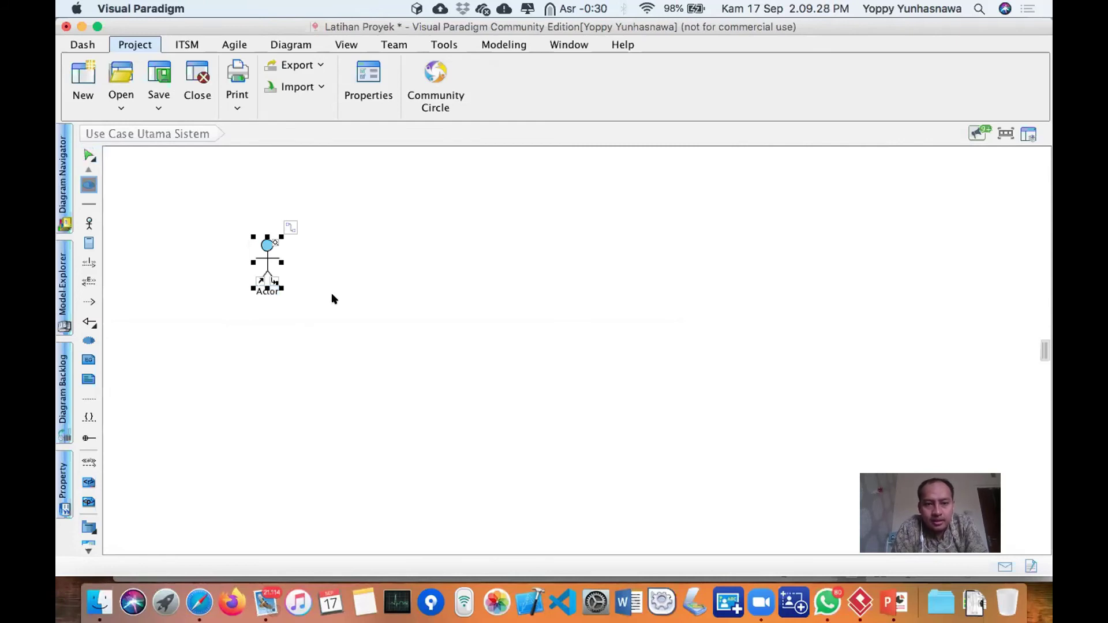
{"action": "left_click", "coordinate": [393, 267]}
{"action": "left_click", "coordinate": [325, 325]}
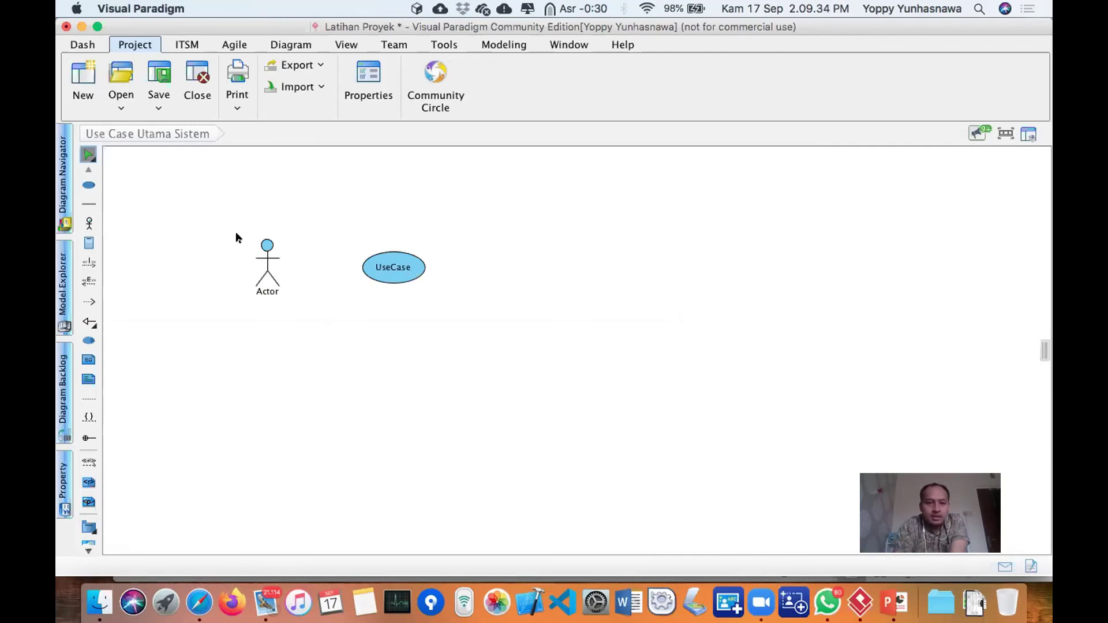
Delete both the default-named actor and the use case from the diagram.
{"action": "left_click_drag", "start_coordinate": [249, 225], "coordinate": [484, 352]}
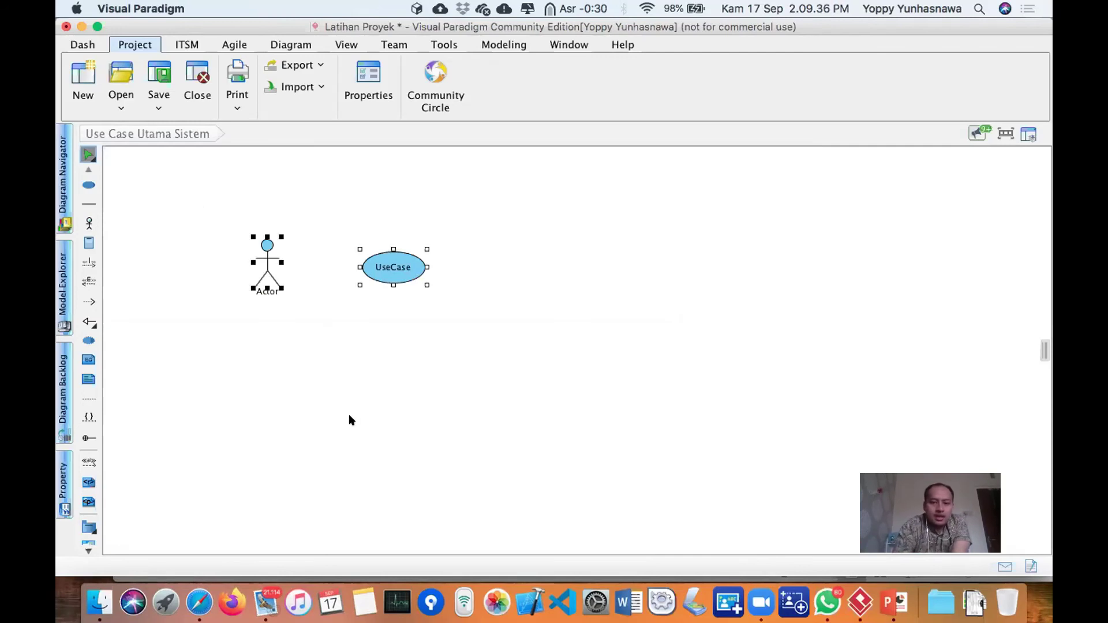
{"action": "key", "text": "Delete"}
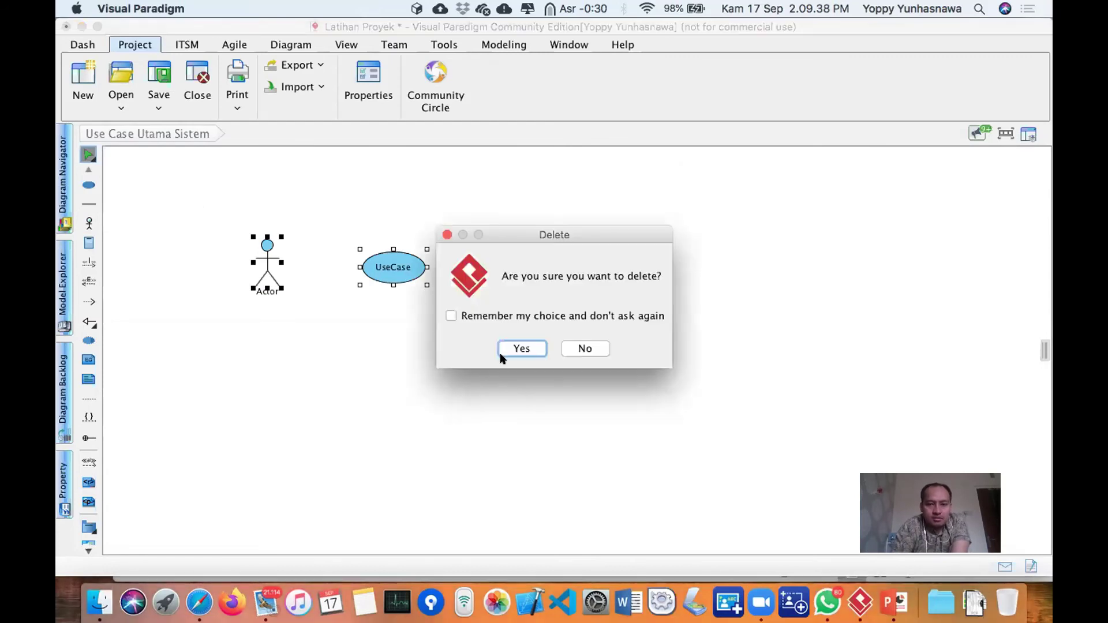
{"action": "left_click", "coordinate": [523, 347]}
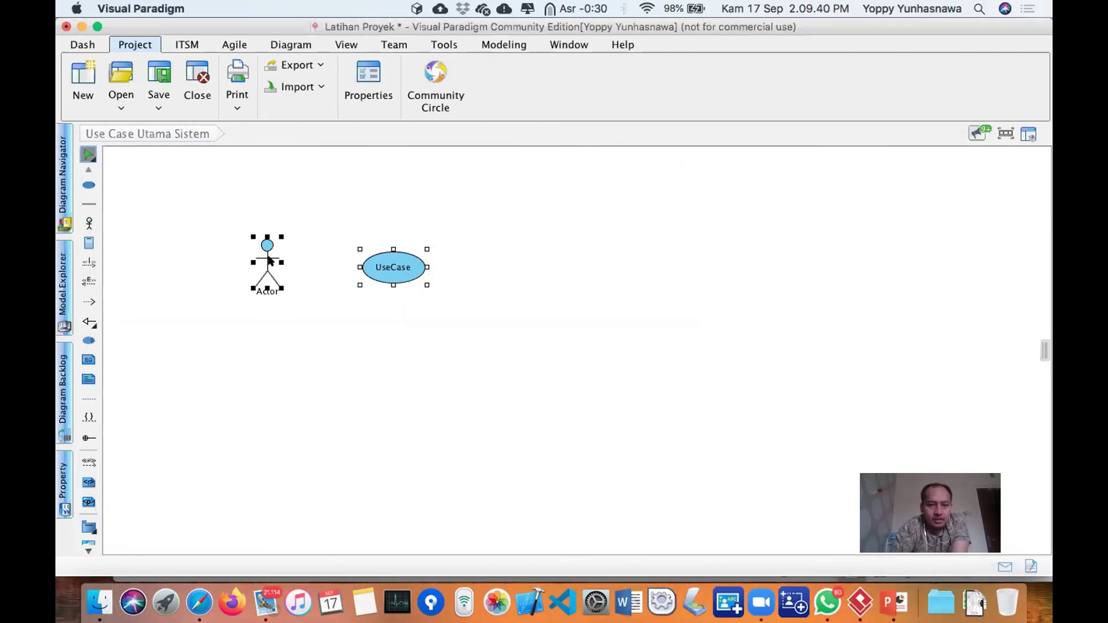
{"action": "left_click", "coordinate": [523, 345]}
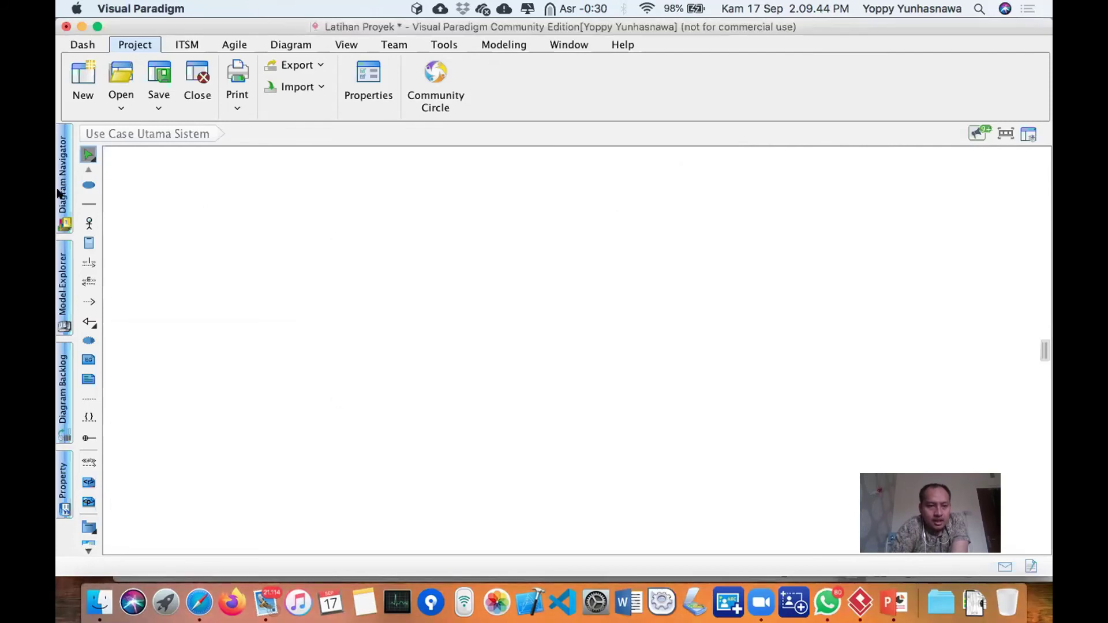
Place all candidates of the "Deskripsi Umum Sistem" textual analysis, from "administrator" through "staf", onto the Use Case Utama Sistem diagram.
{"action": "left_click", "coordinate": [61, 194]}
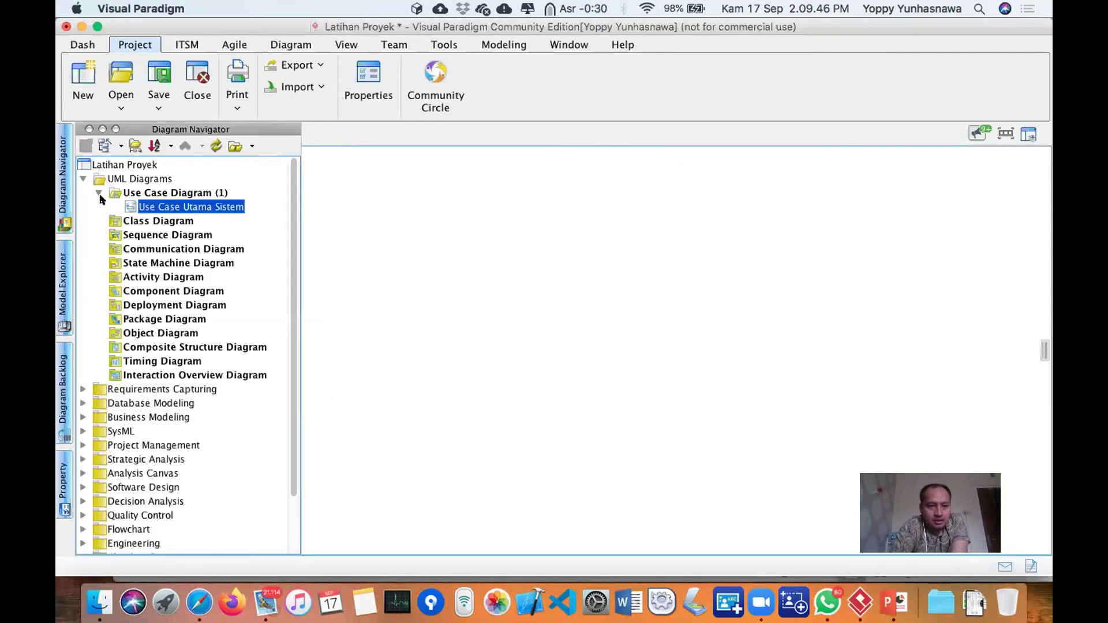
{"action": "left_click", "coordinate": [82, 389]}
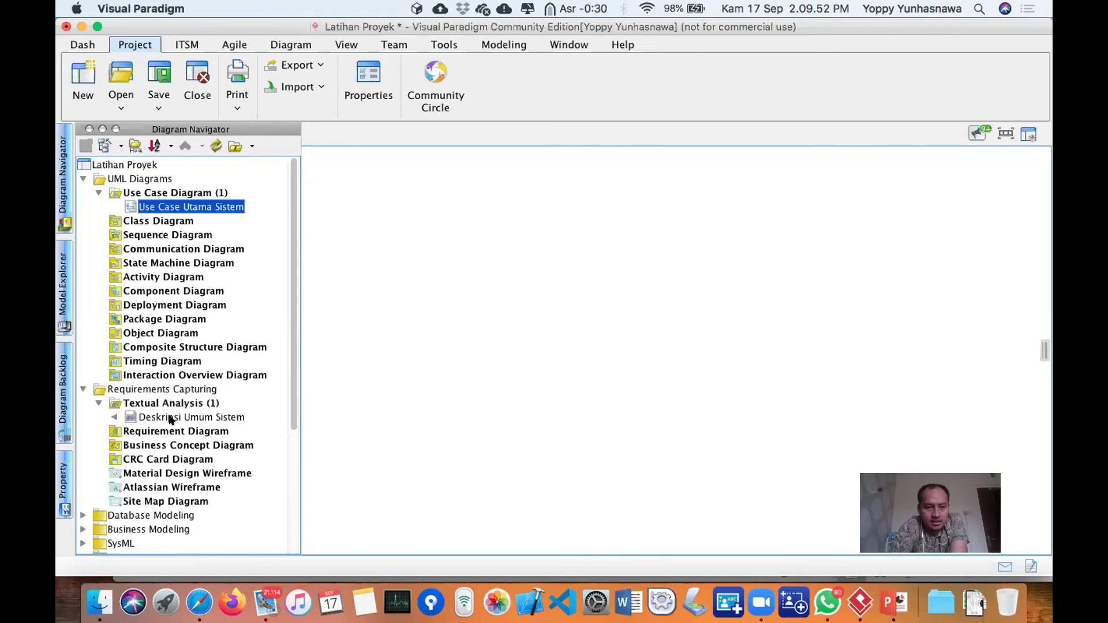
{"action": "scroll", "coordinate": [171, 420], "scroll_direction": "down", "scroll_amount": 3}
{"action": "scroll", "coordinate": [170, 419], "scroll_direction": "down", "scroll_amount": 11}
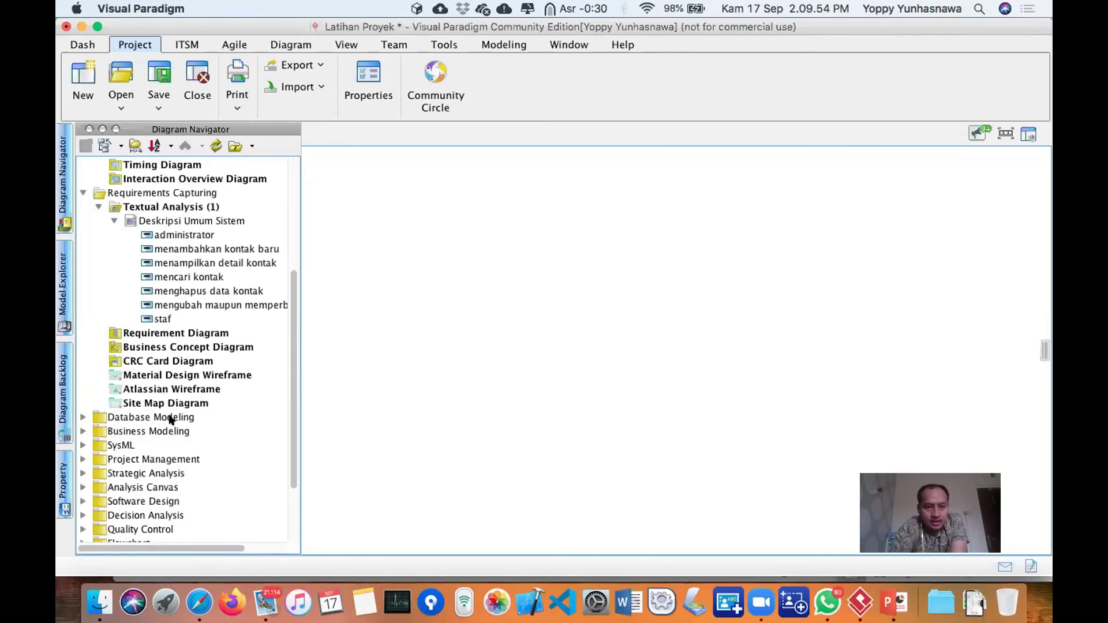
{"action": "scroll", "coordinate": [170, 420], "scroll_direction": "up", "scroll_amount": 1}
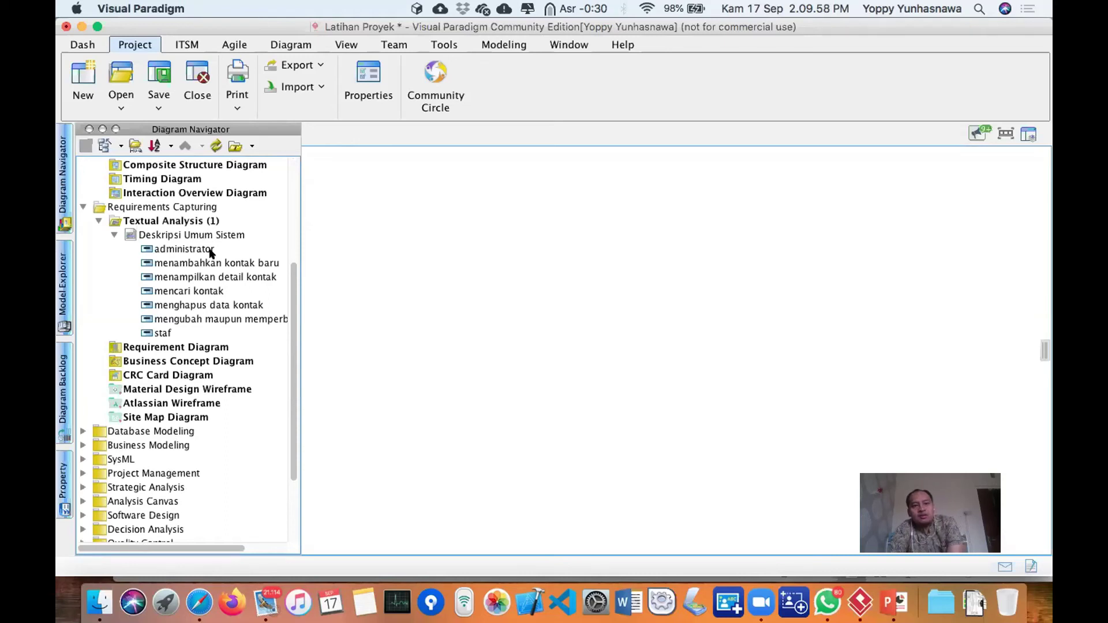
{"action": "left_click", "coordinate": [210, 250]}
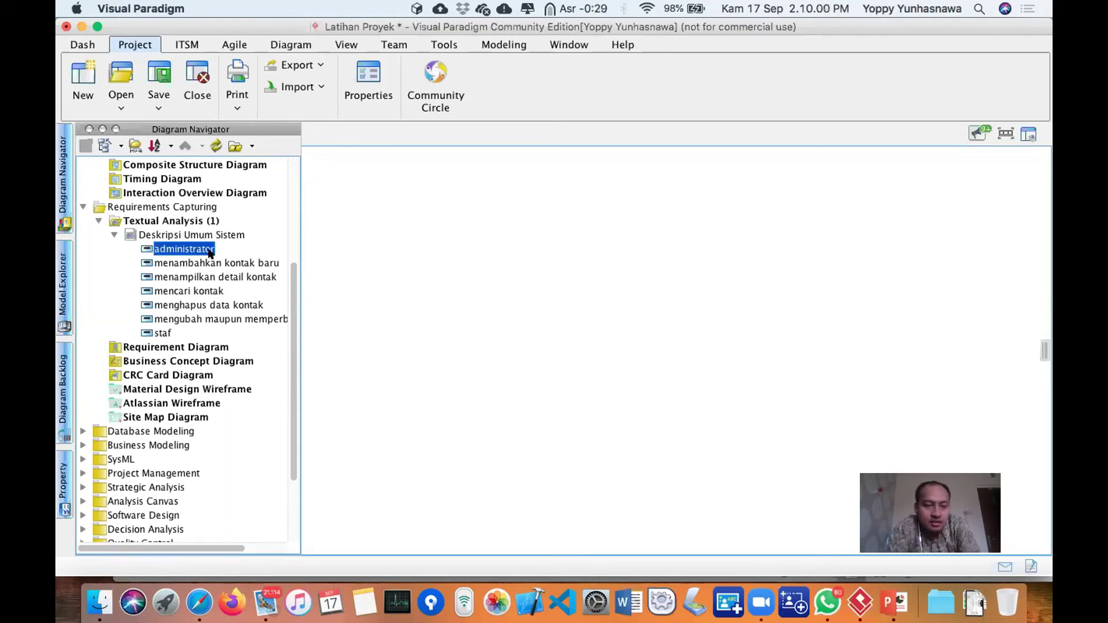
{"action": "left_click", "coordinate": [161, 334], "text": "shift"}
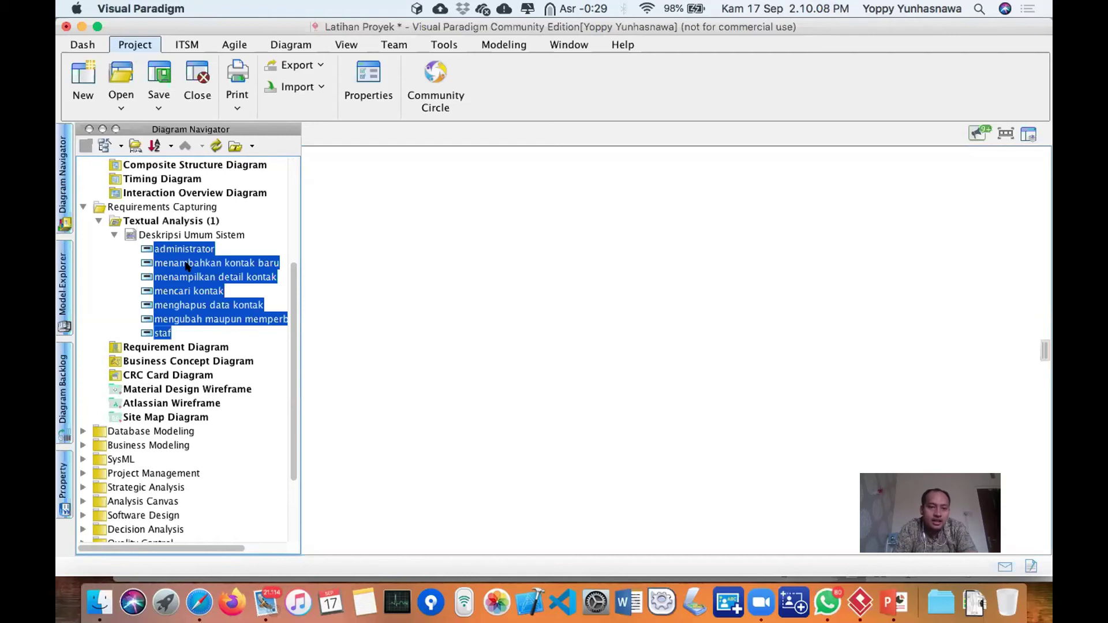
{"action": "left_click_drag", "start_coordinate": [182, 263], "coordinate": [458, 275]}
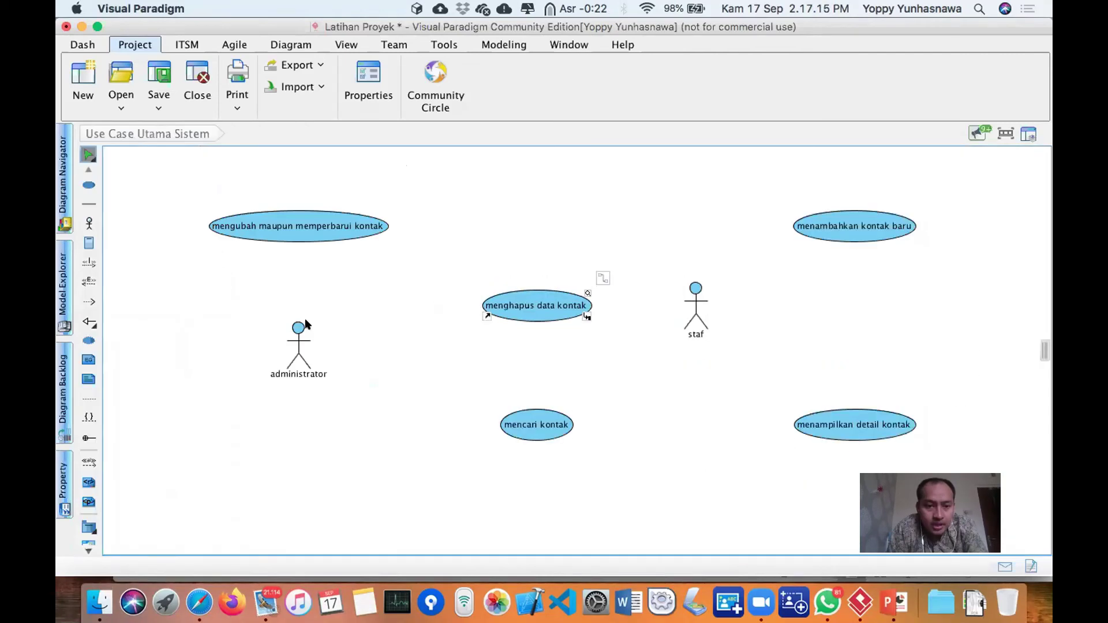
Move the administrator actor outward and arrange the five use cases in a vertical column between the administrator and staf actors.
{"action": "left_click_drag", "start_coordinate": [306, 323], "coordinate": [262, 312]}
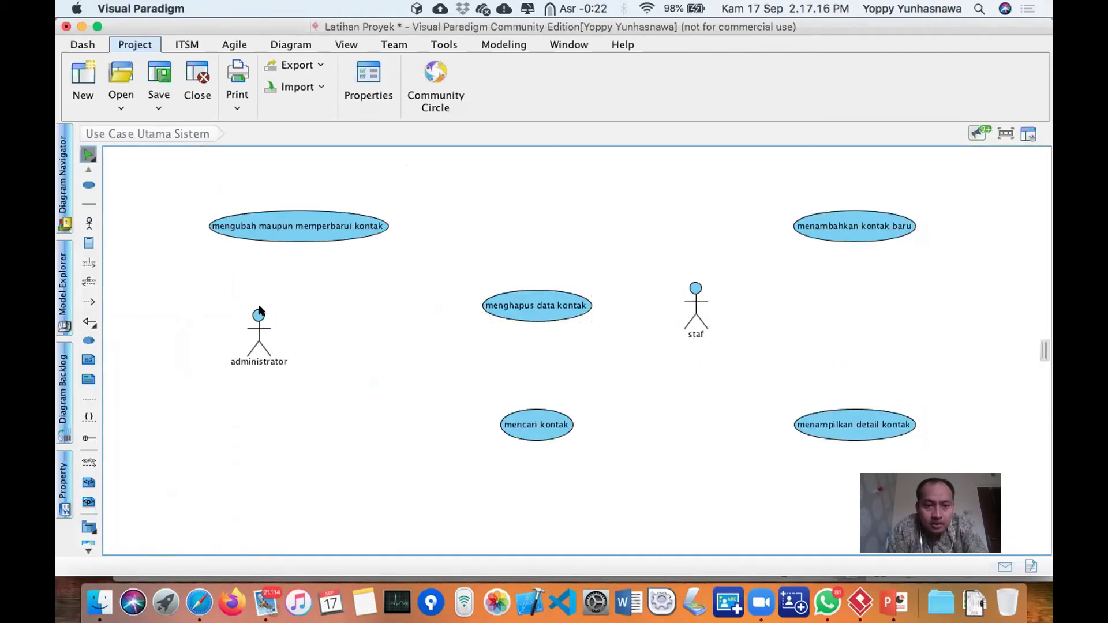
{"action": "left_click_drag", "start_coordinate": [376, 222], "coordinate": [565, 214]}
{"action": "left_click_drag", "start_coordinate": [539, 305], "coordinate": [491, 292]}
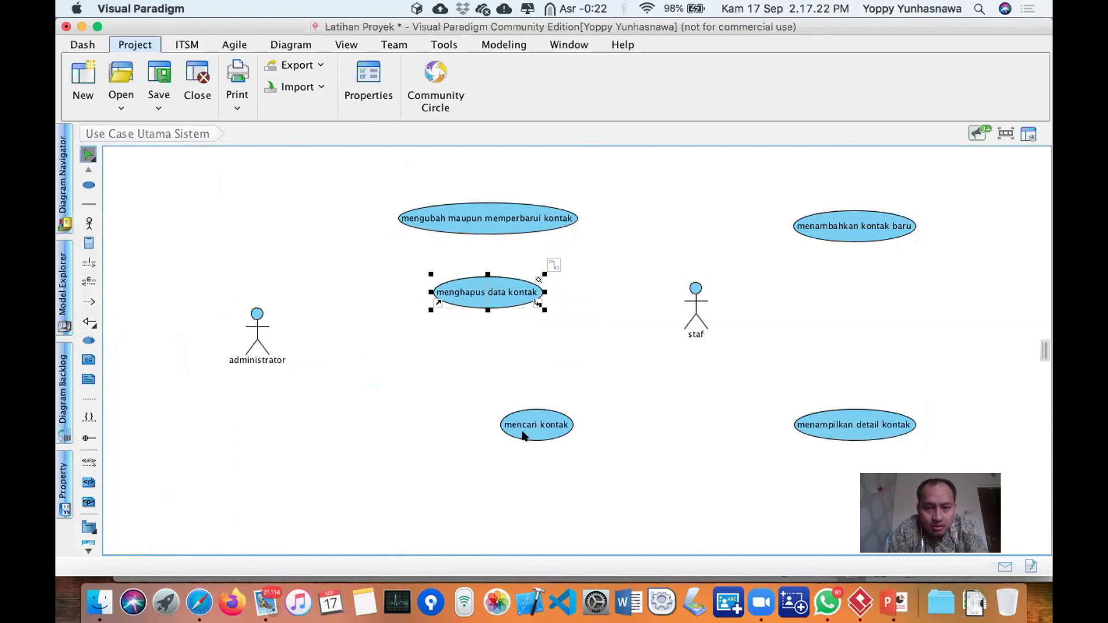
{"action": "left_click_drag", "start_coordinate": [526, 431], "coordinate": [471, 372]}
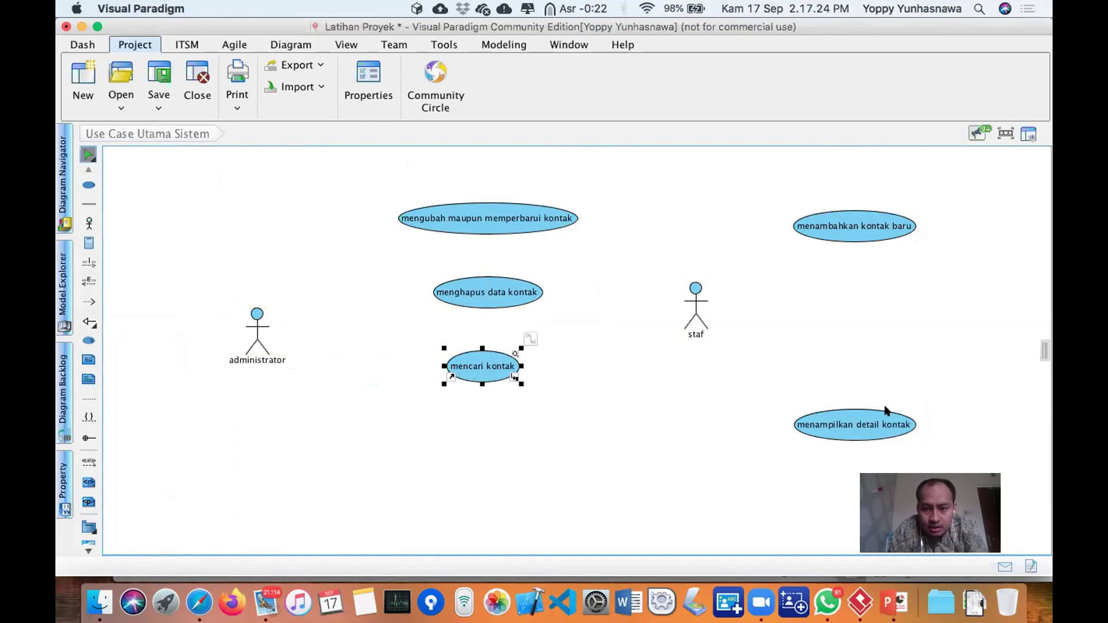
{"action": "left_click_drag", "start_coordinate": [865, 425], "coordinate": [502, 421]}
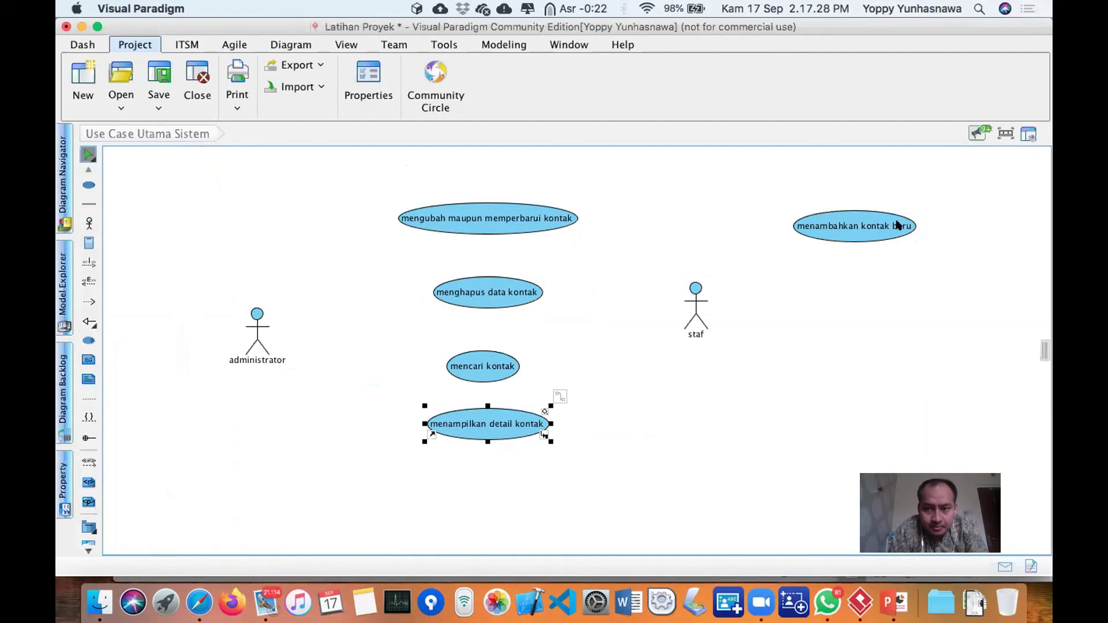
{"action": "left_click_drag", "start_coordinate": [891, 228], "coordinate": [533, 507]}
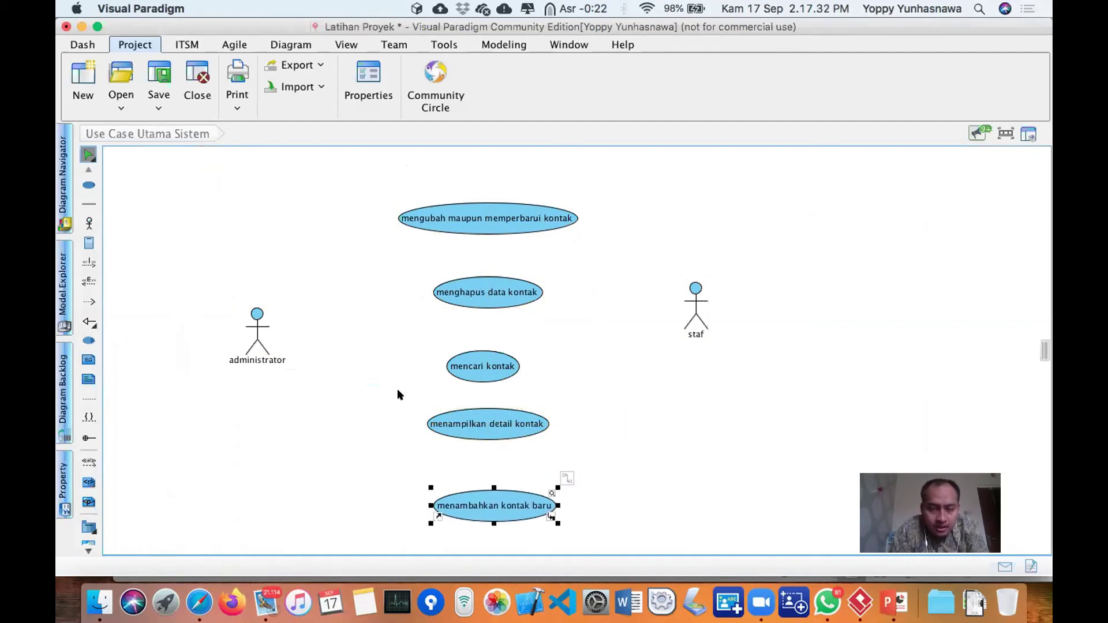
Add an association from the administrator actor to the existing use case "mengubah maupun memperbarui kontak".
{"action": "left_click", "coordinate": [259, 323]}
{"action": "left_click", "coordinate": [274, 296]}
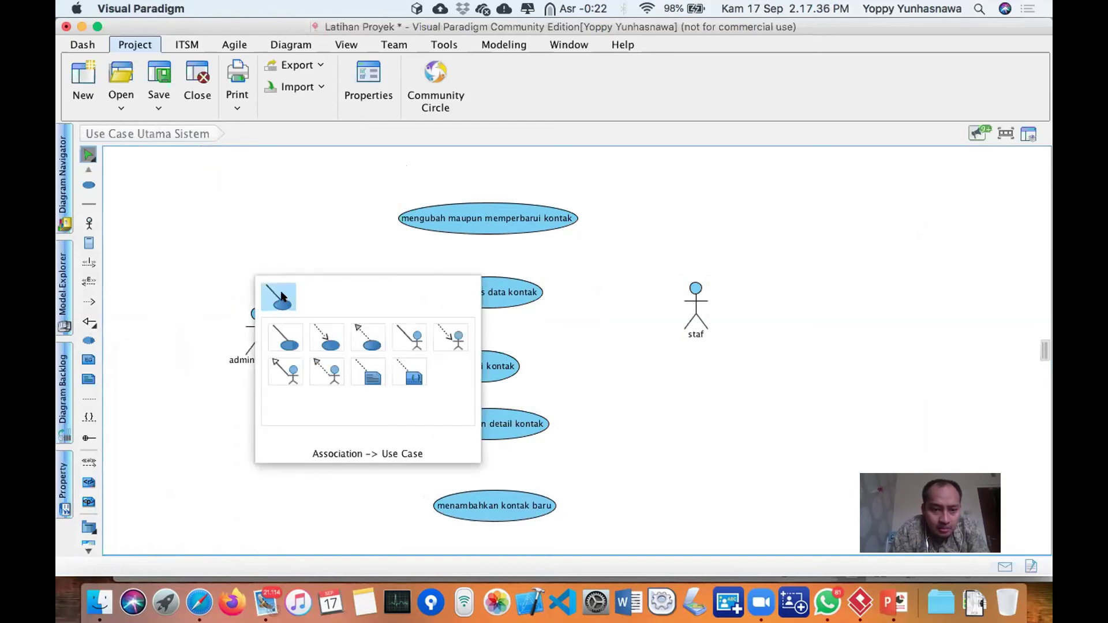
{"action": "left_click", "coordinate": [296, 299]}
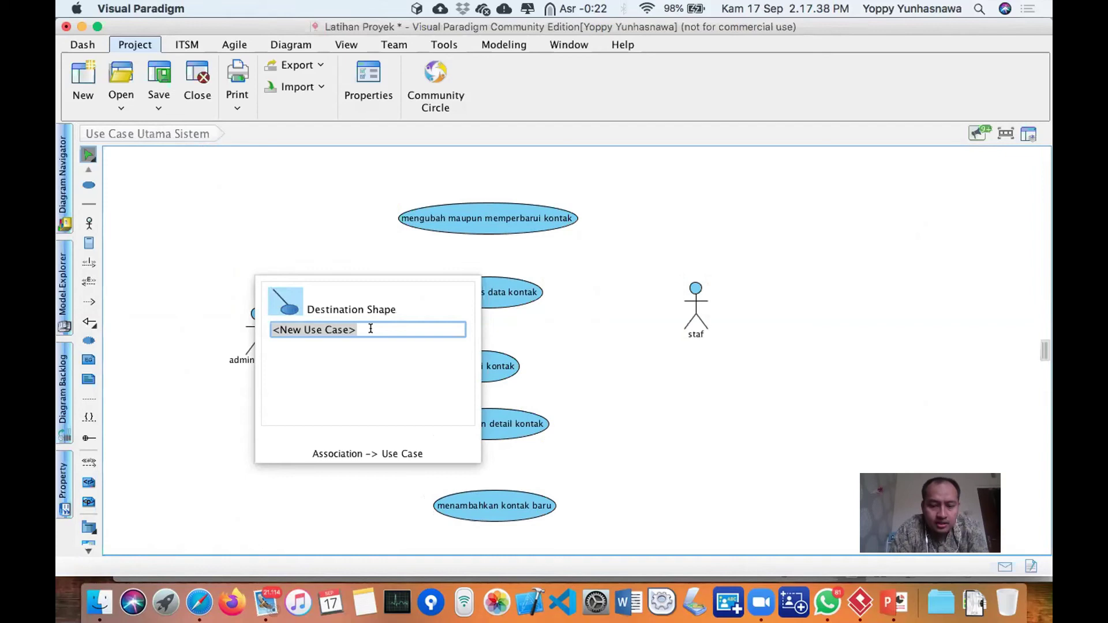
{"action": "type", "text": "menghapus data kontak"}
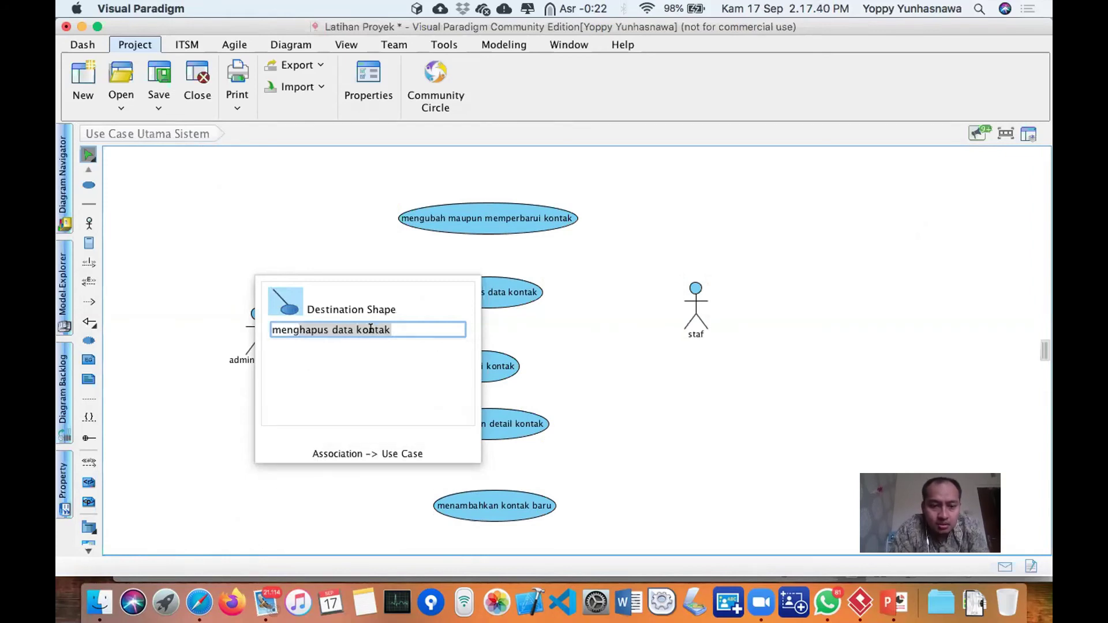
{"action": "type", "text": "ubah maupun"}
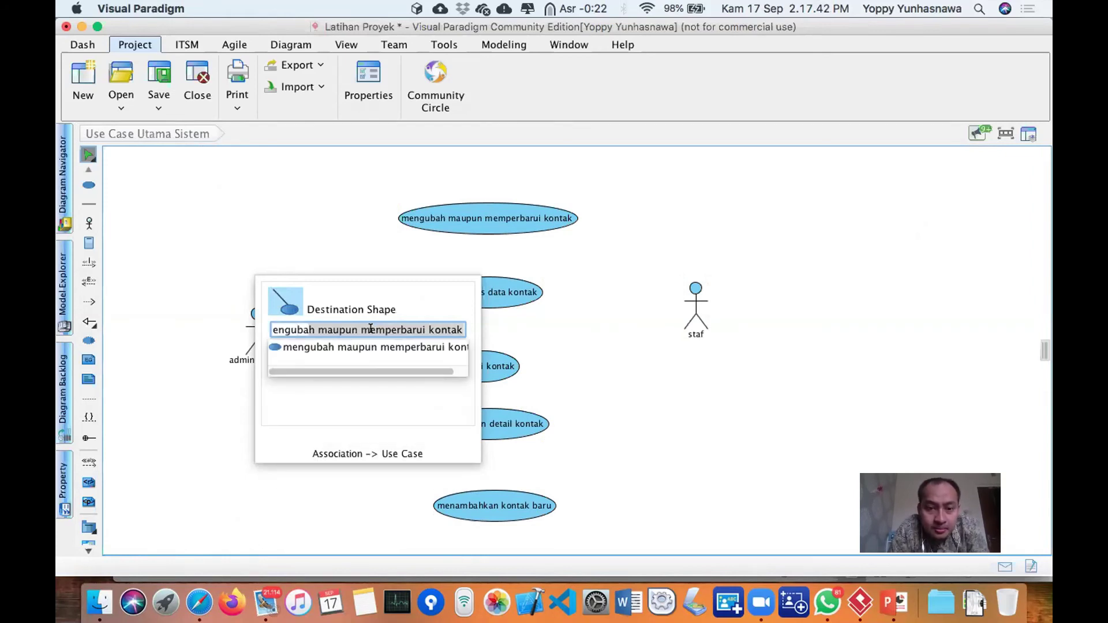
{"action": "key", "text": "Return"}
{"action": "left_click", "coordinate": [257, 320]}
{"action": "left_click", "coordinate": [276, 294]}
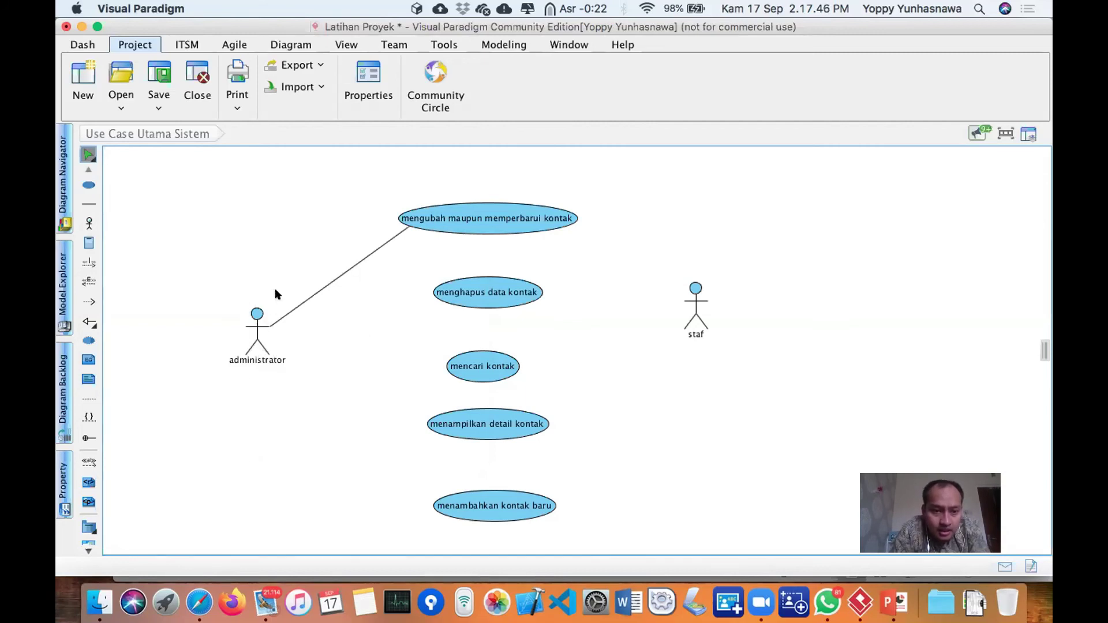
{"action": "left_click", "coordinate": [275, 295]}
{"action": "left_click", "coordinate": [278, 297]}
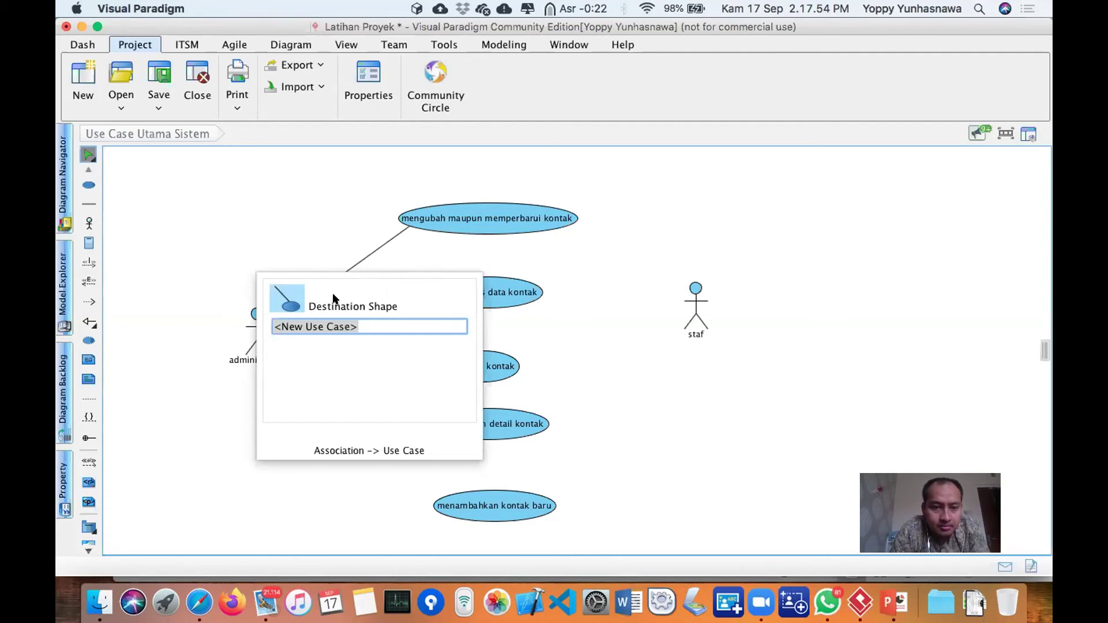
{"action": "key", "text": "Escape"}
Add an association from the administrator actor to the existing use case "menghapus data kontak".
{"action": "left_click", "coordinate": [259, 317]}
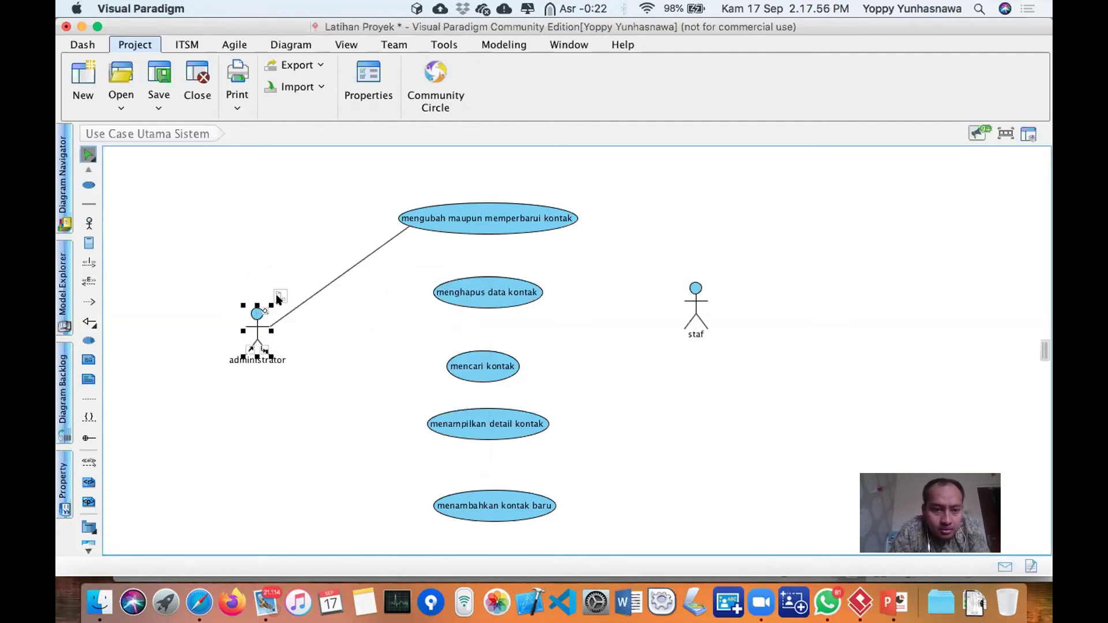
{"action": "left_click", "coordinate": [279, 296]}
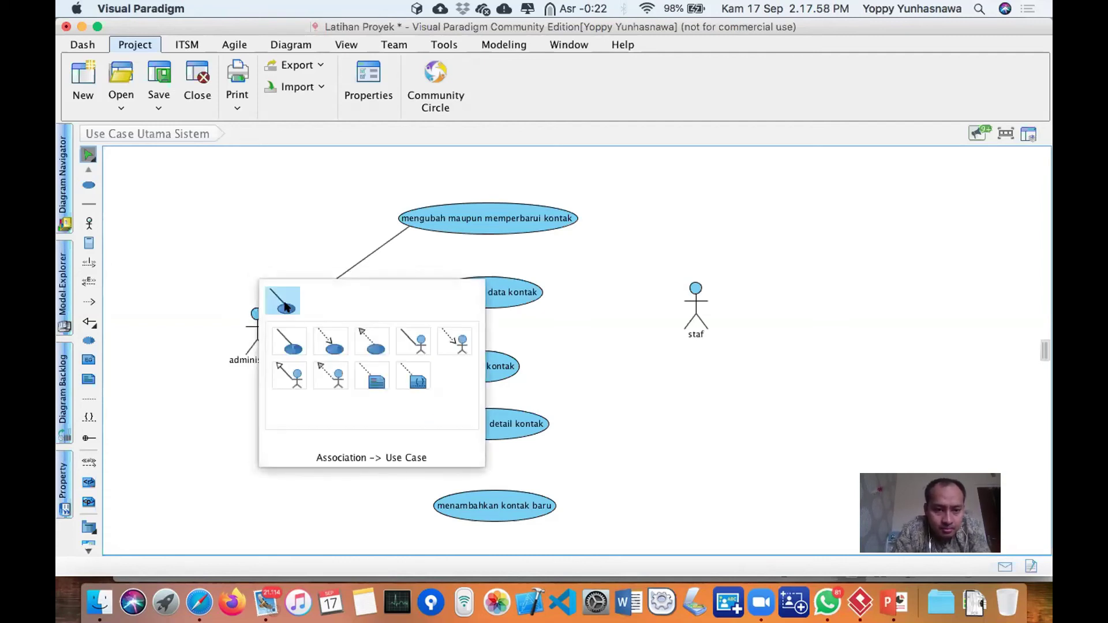
{"action": "left_click", "coordinate": [285, 302]}
{"action": "type", "text": "menghapus data kontak"}
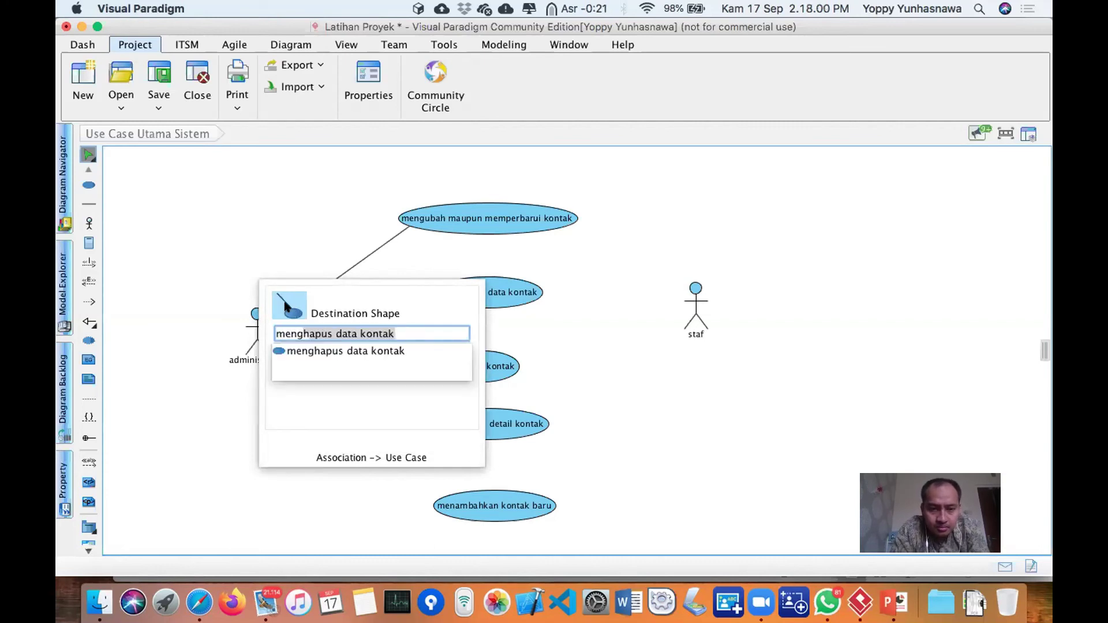
{"action": "key", "text": "Return"}
Add an association from the administrator actor to the existing use case "mencari kontak".
{"action": "left_click", "coordinate": [260, 317]}
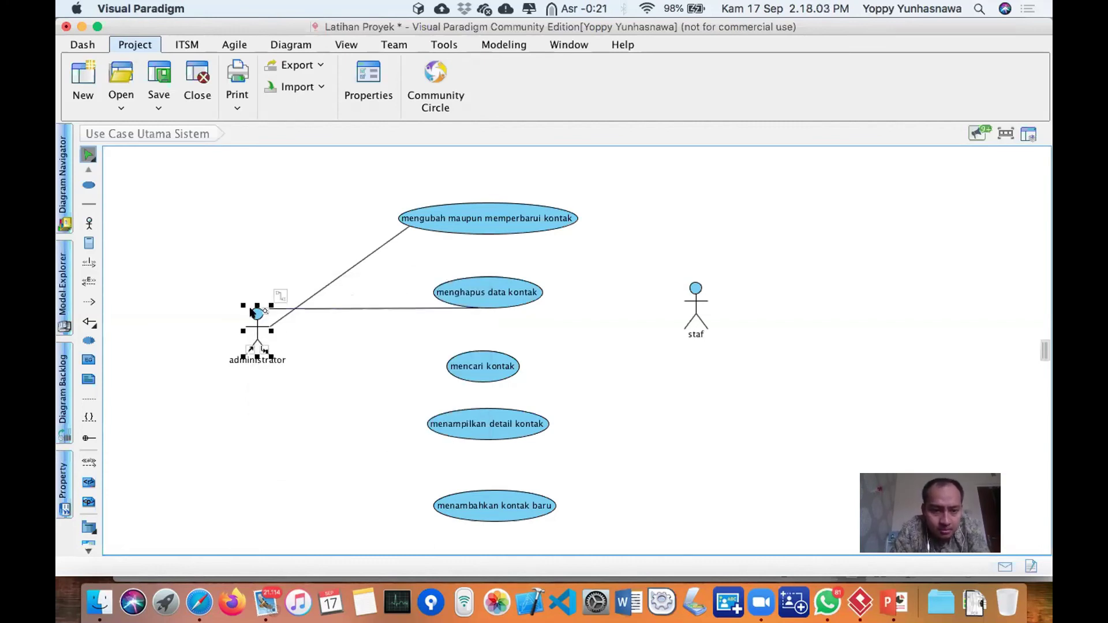
{"action": "left_click", "coordinate": [280, 296]}
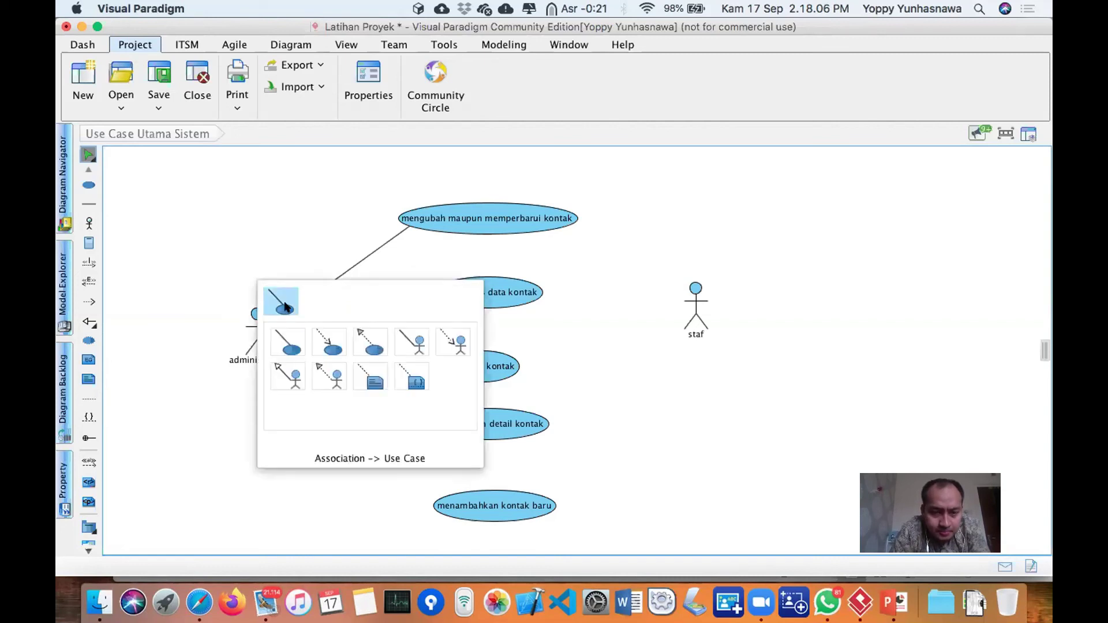
{"action": "left_click", "coordinate": [285, 306]}
{"action": "type", "text": "mencari kontak"}
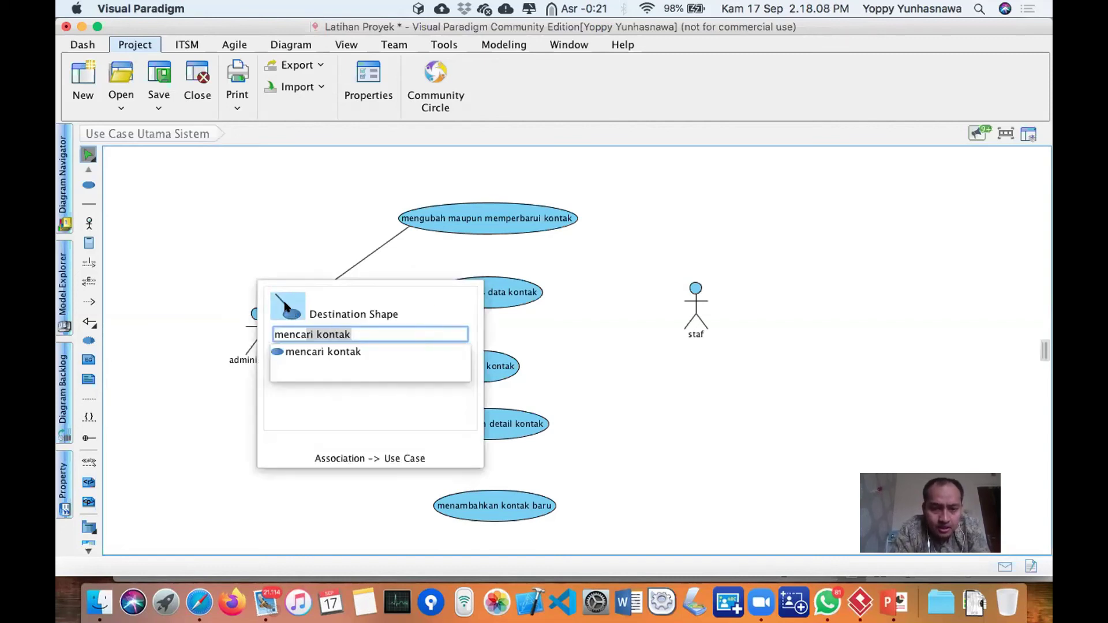
{"action": "key", "text": "Return"}
Add an association from the administrator actor to the existing use case "menampilkan detail kontak".
{"action": "left_click_drag", "start_coordinate": [257, 313], "coordinate": [276, 290]}
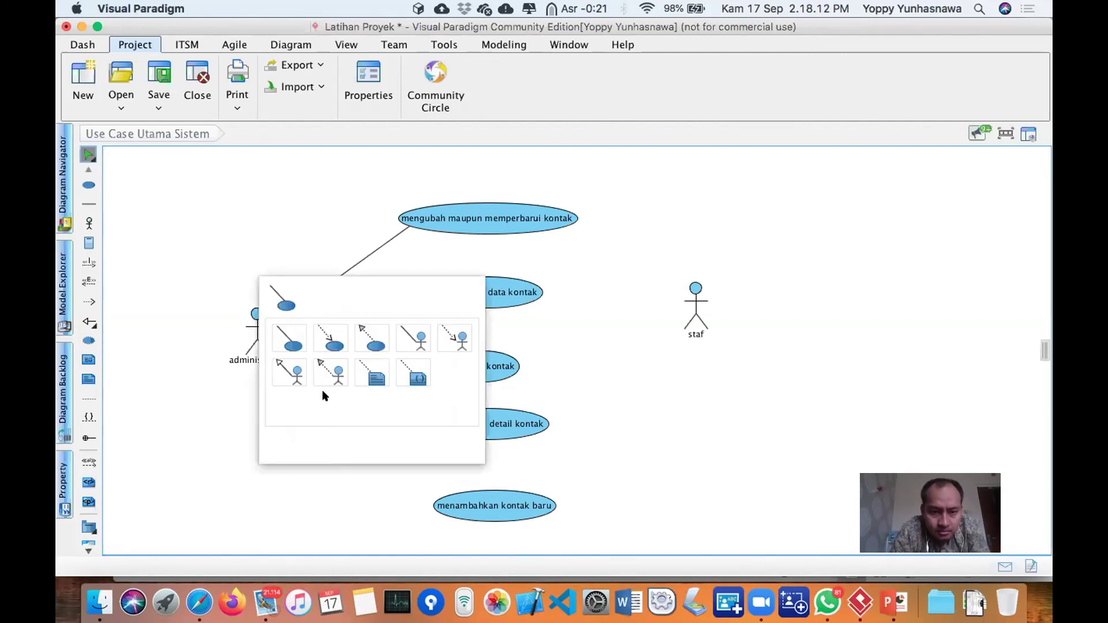
{"action": "left_click", "coordinate": [287, 299]}
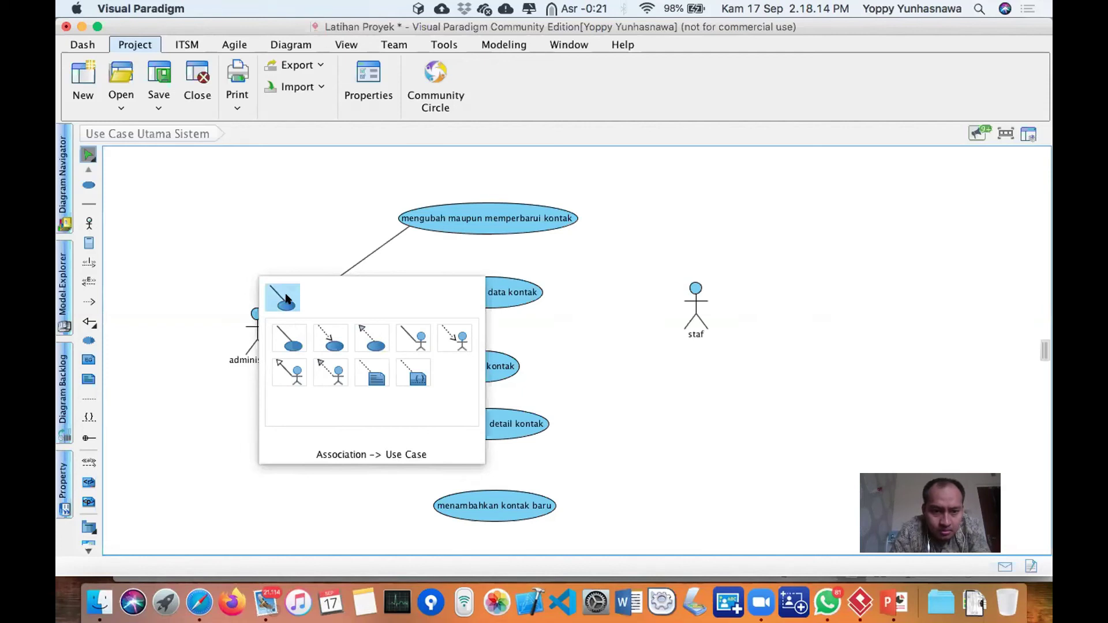
{"action": "type", "text": "detai"}
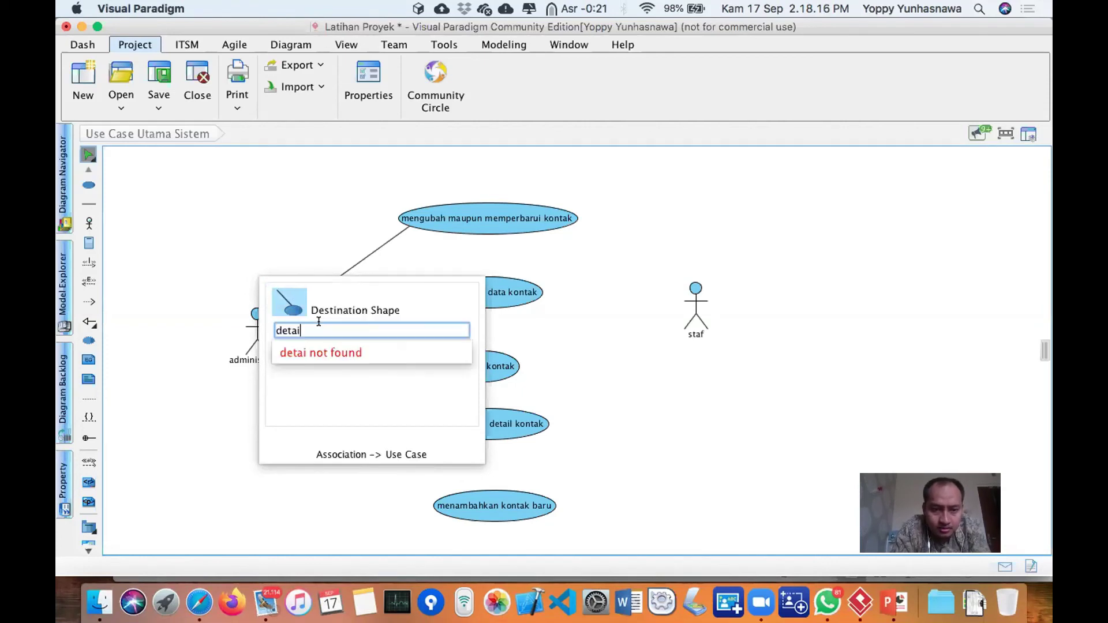
{"action": "key", "text": "BackSpace"}
{"action": "key", "text": "BackSpace"}
{"action": "key", "text": "BackSpace"}
{"action": "key", "text": "BackSpace"}
{"action": "key", "text": "BackSpace"}
{"action": "type", "text": "mena"}
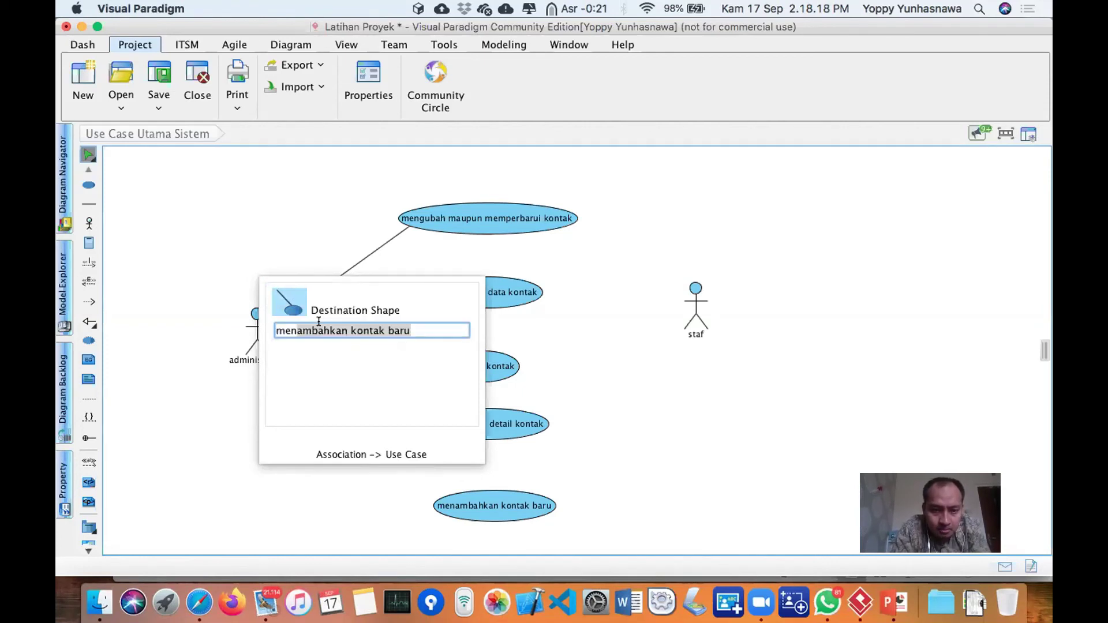
{"action": "type", "text": "mpil"}
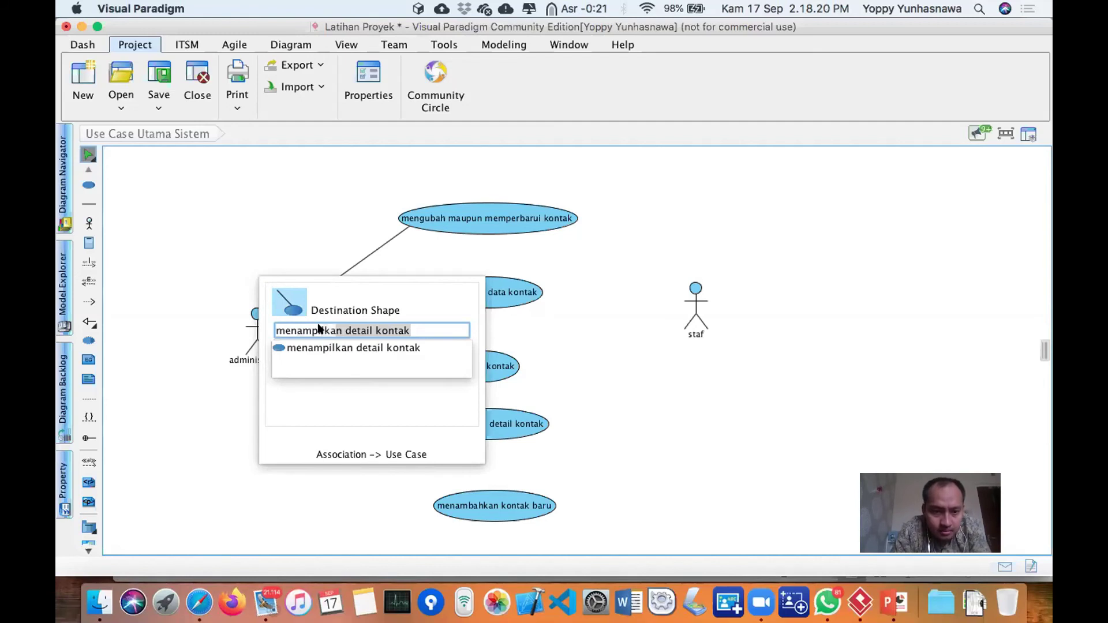
{"action": "key", "text": "Return"}
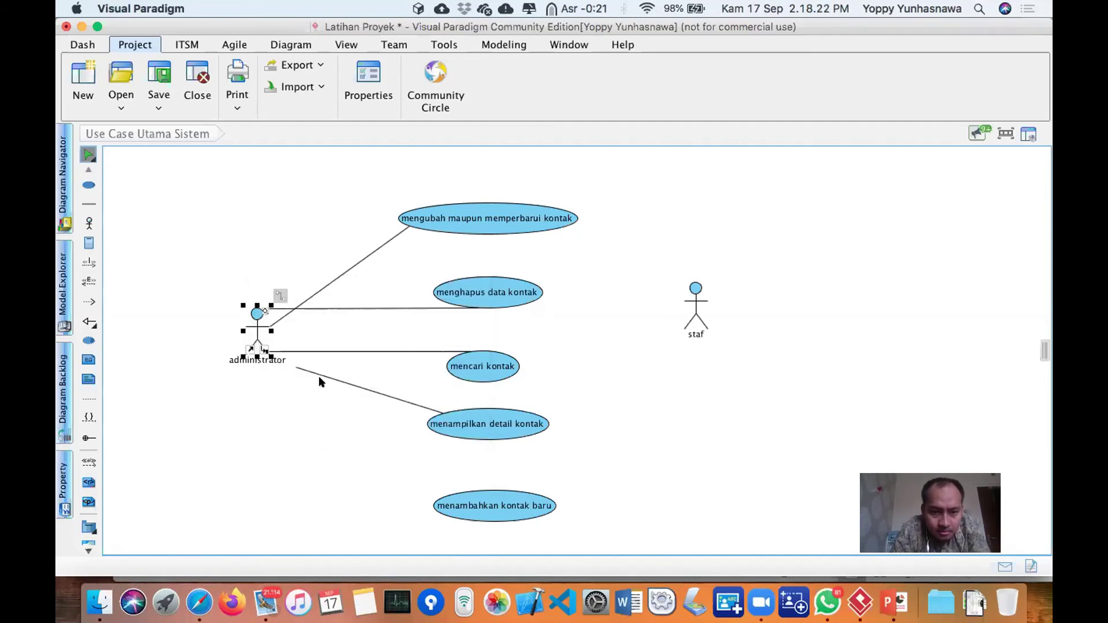
Add an association from the administrator actor to the existing use case "menambahkan kontak baru".
{"action": "left_click_drag", "start_coordinate": [281, 295], "coordinate": [320, 375]}
{"action": "left_click", "coordinate": [284, 309]}
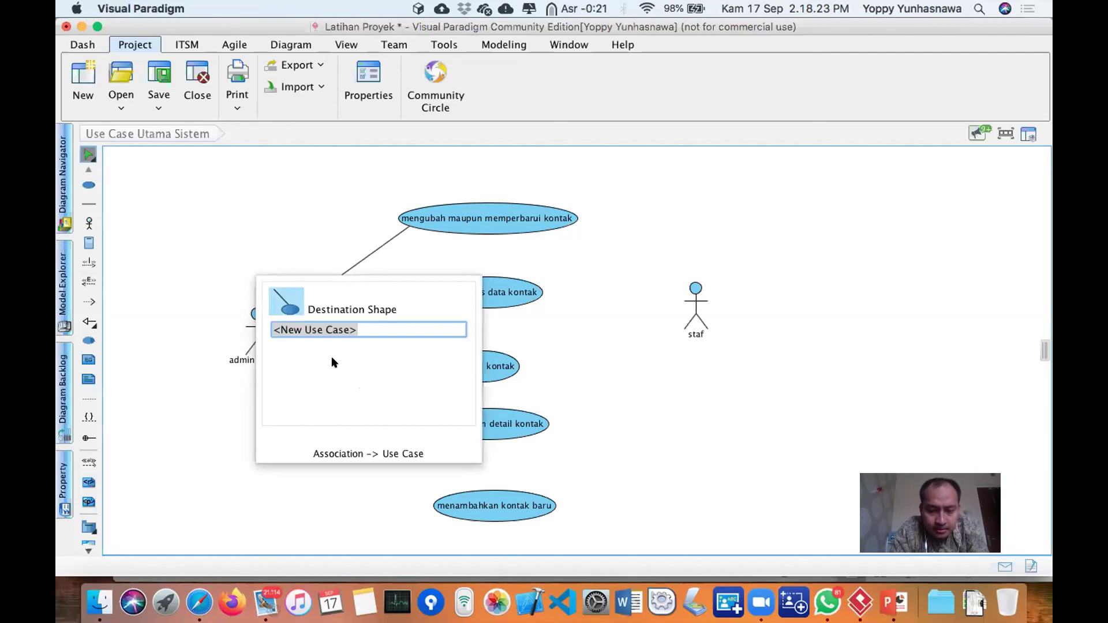
{"action": "type", "text": "menambahkan kontak baru"}
{"action": "key", "text": "Return"}
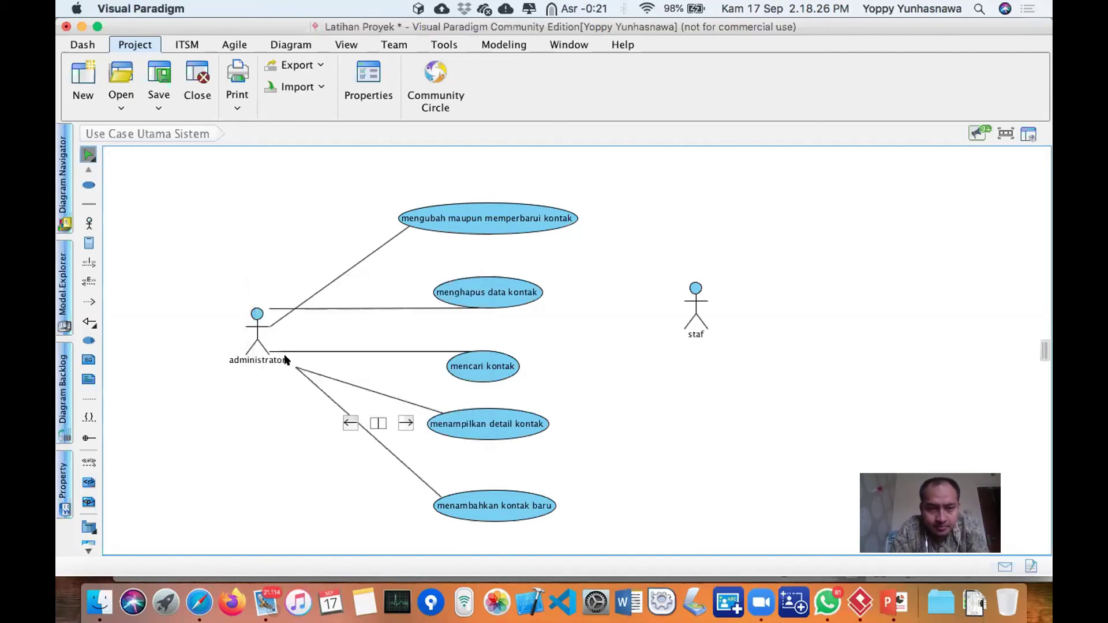
Move the administrator actor farther away from the column of use cases.
{"action": "left_click_drag", "start_coordinate": [257, 323], "coordinate": [198, 319]}
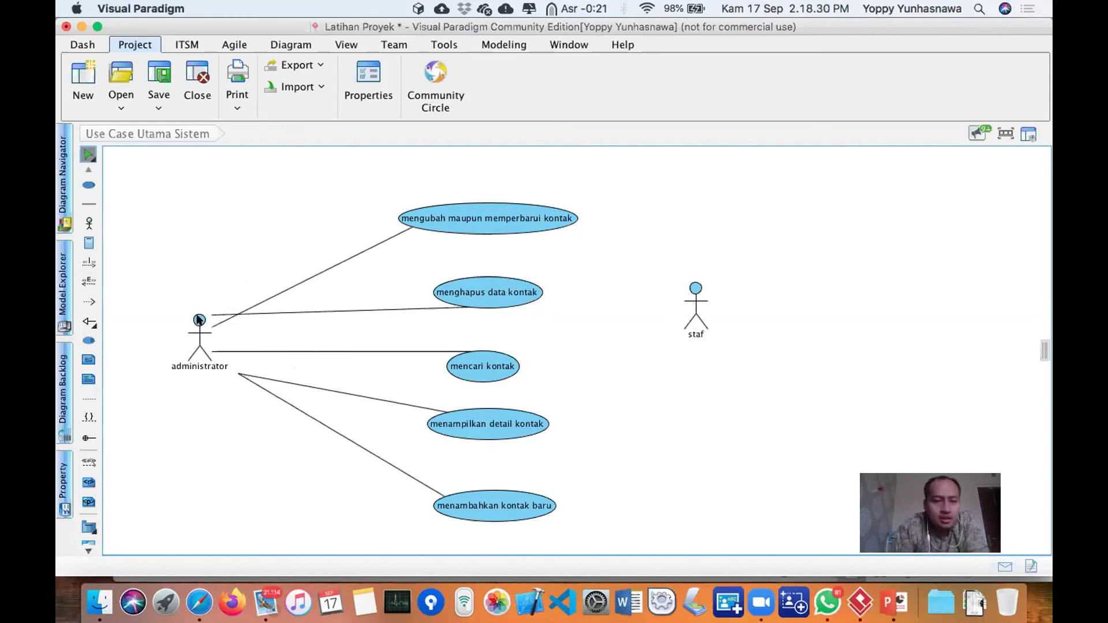
{"action": "left_click", "coordinate": [212, 318]}
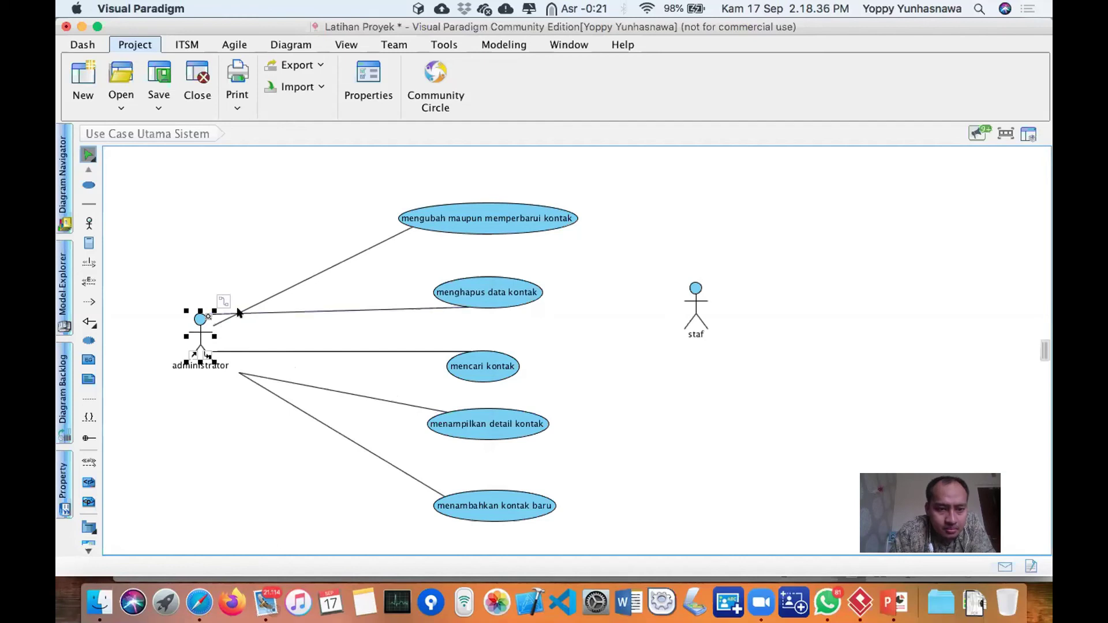
{"action": "key", "text": "Return"}
{"action": "left_click", "coordinate": [582, 491]}
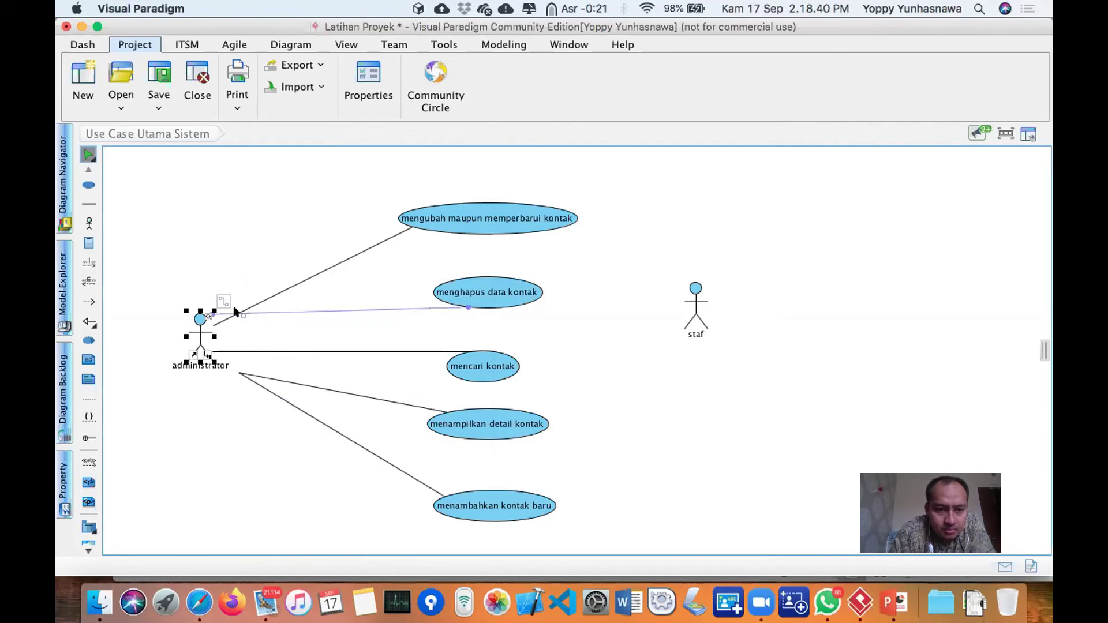
Bring the administrator ends of all five associations together at one point beside the actor's arm.
{"action": "left_click", "coordinate": [286, 312]}
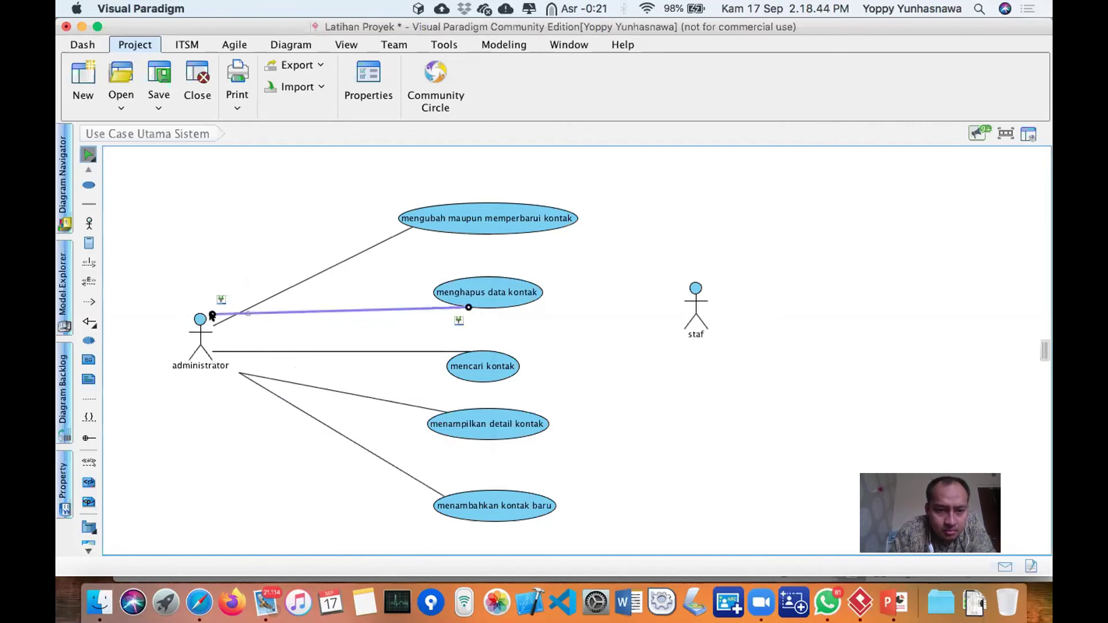
{"action": "left_click_drag", "start_coordinate": [213, 335], "coordinate": [211, 334]}
{"action": "left_click", "coordinate": [222, 322]}
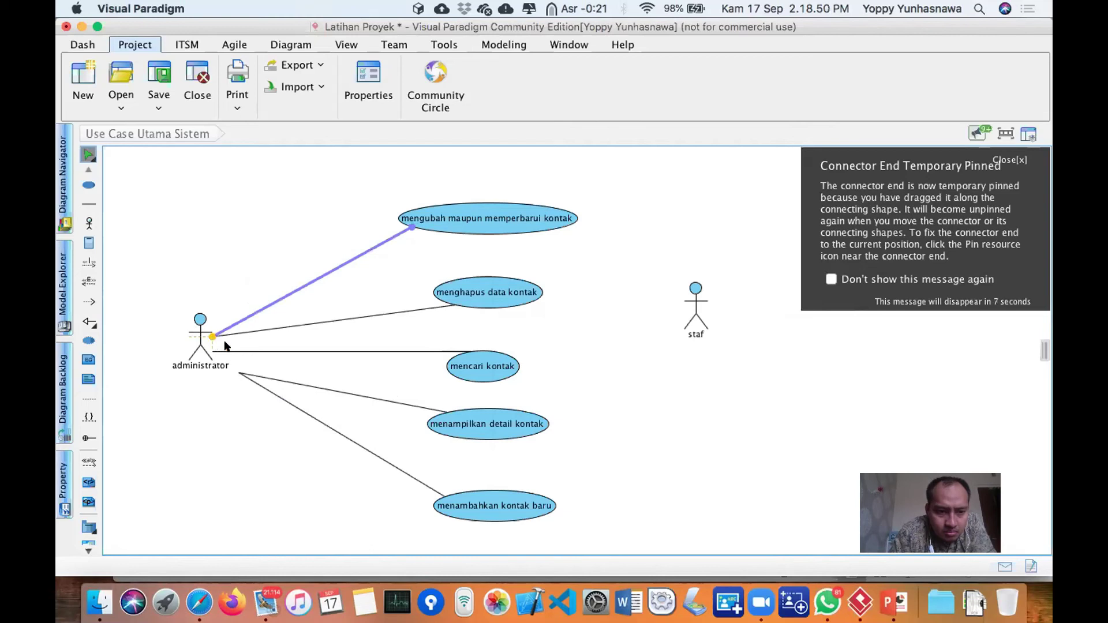
{"action": "left_click", "coordinate": [219, 352]}
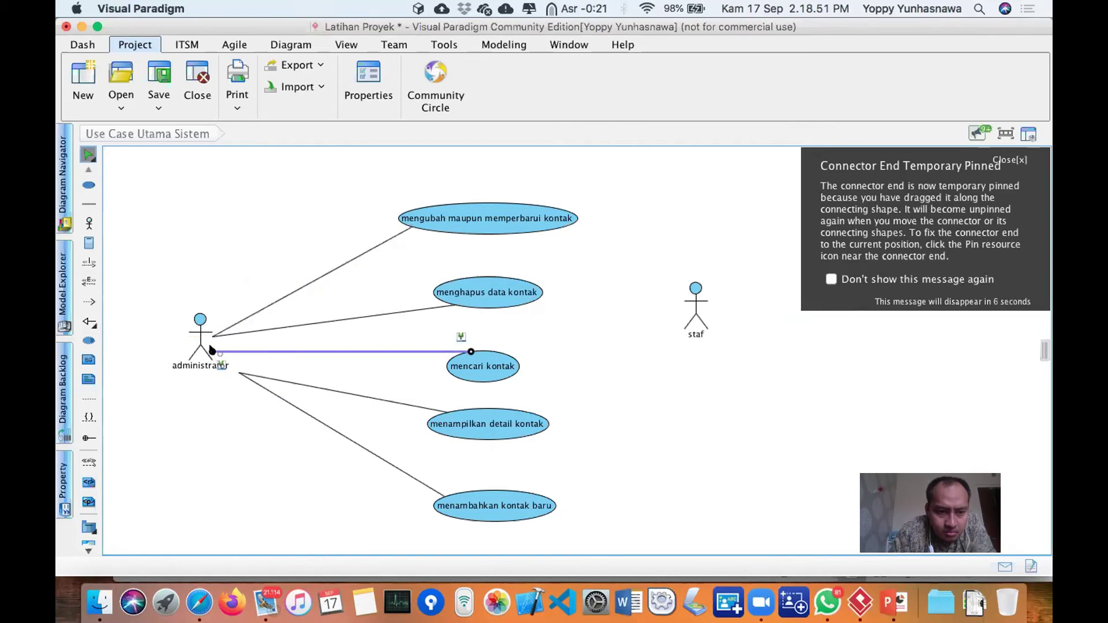
{"action": "left_click_drag", "start_coordinate": [212, 351], "coordinate": [212, 337]}
{"action": "left_click", "coordinate": [235, 370]}
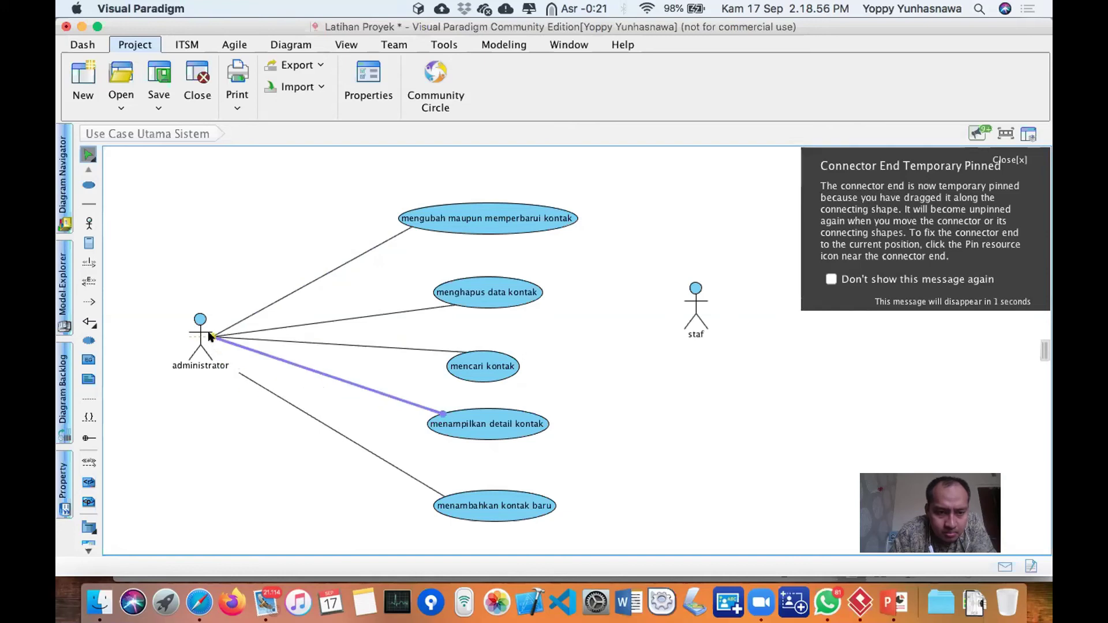
{"action": "left_click", "coordinate": [258, 386]}
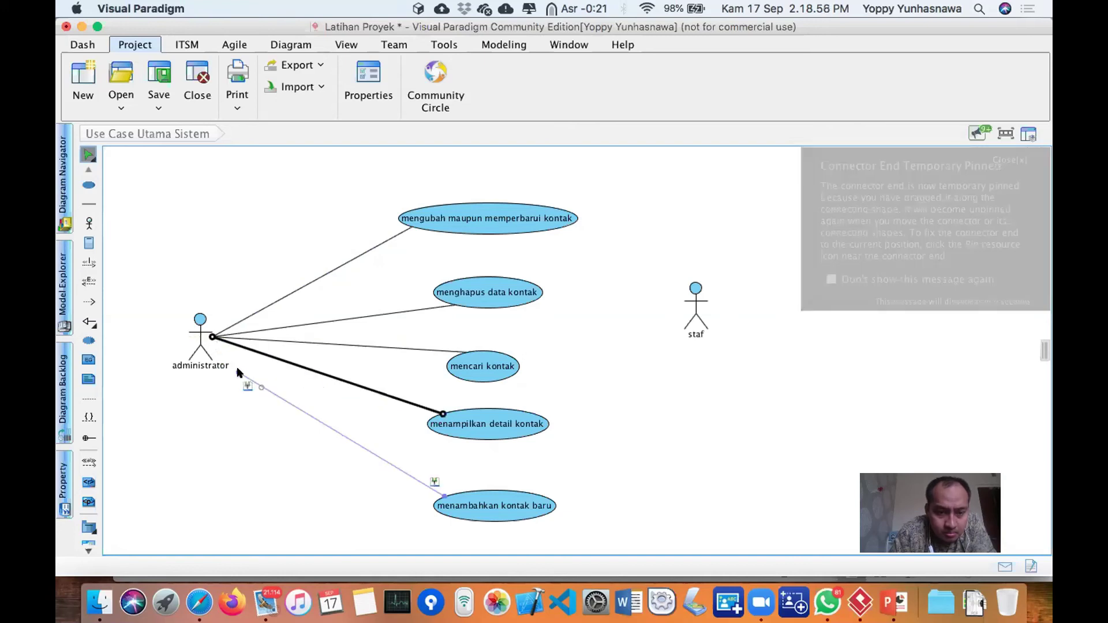
{"action": "left_click_drag", "start_coordinate": [238, 372], "coordinate": [213, 337]}
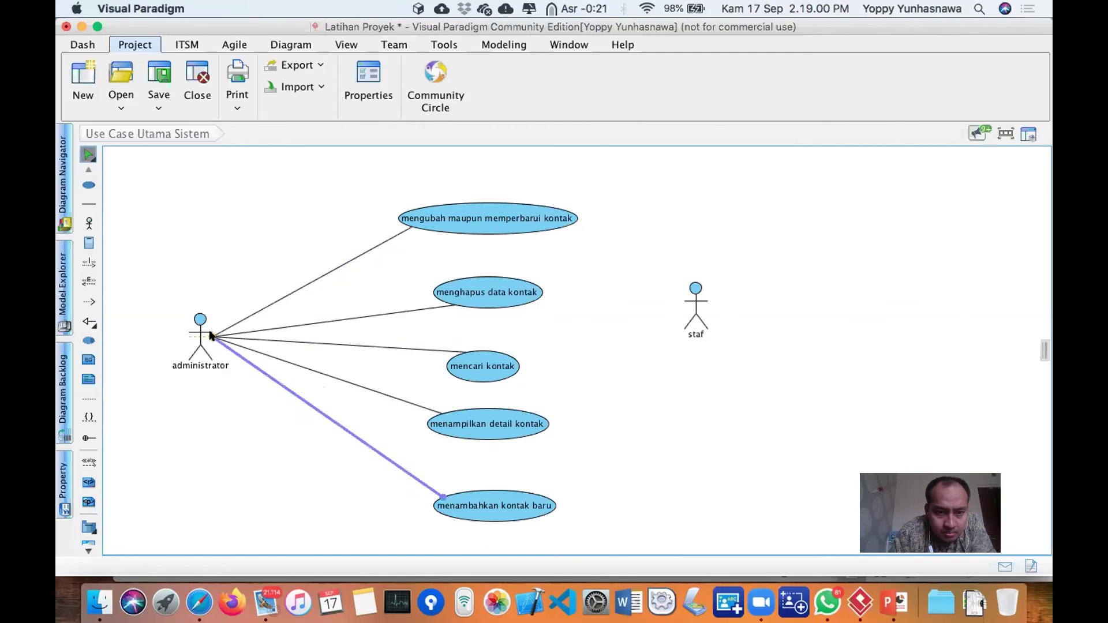
{"action": "left_click", "coordinate": [567, 404]}
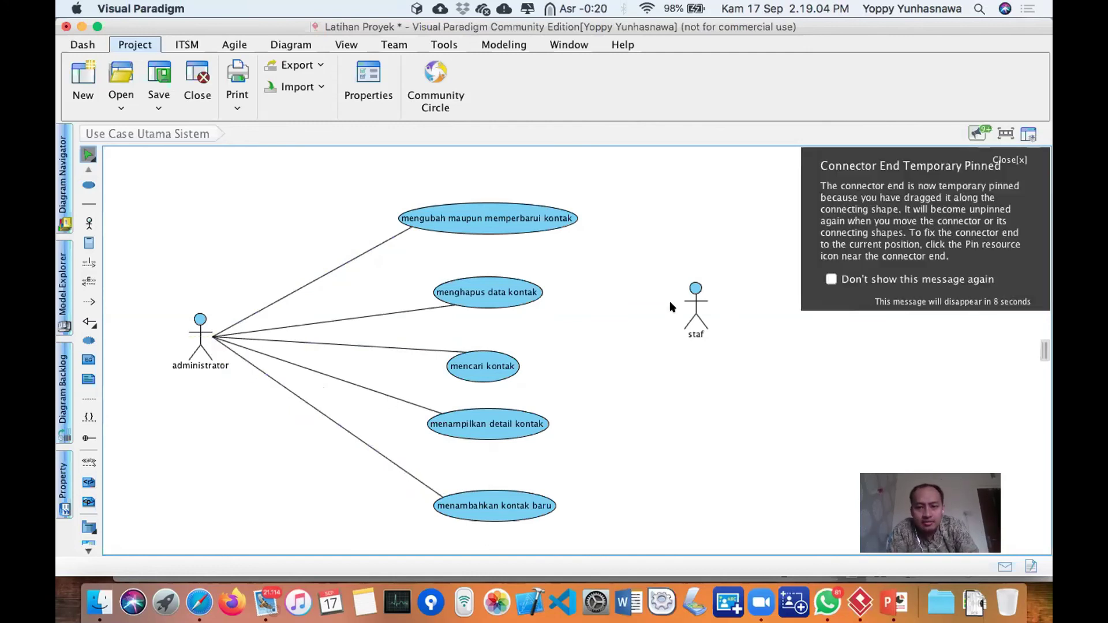
Add an association from the staf actor to the existing use case "mencari kontak".
{"action": "left_click", "coordinate": [701, 292]}
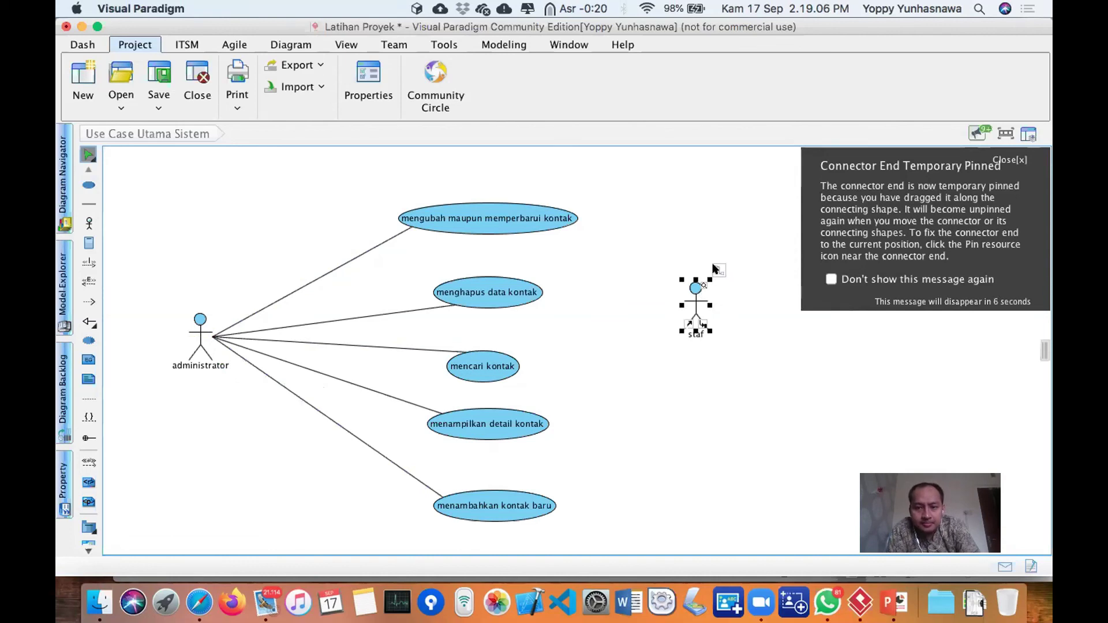
{"action": "left_click", "coordinate": [716, 268]}
{"action": "left_click", "coordinate": [717, 270]}
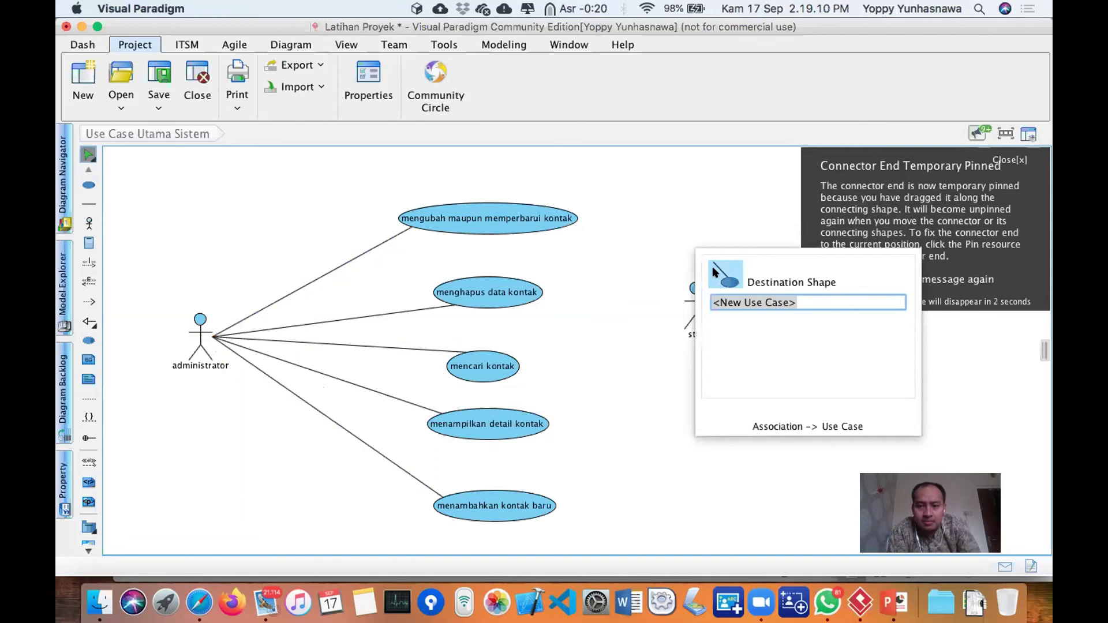
{"action": "type", "text": "mencari kontak"}
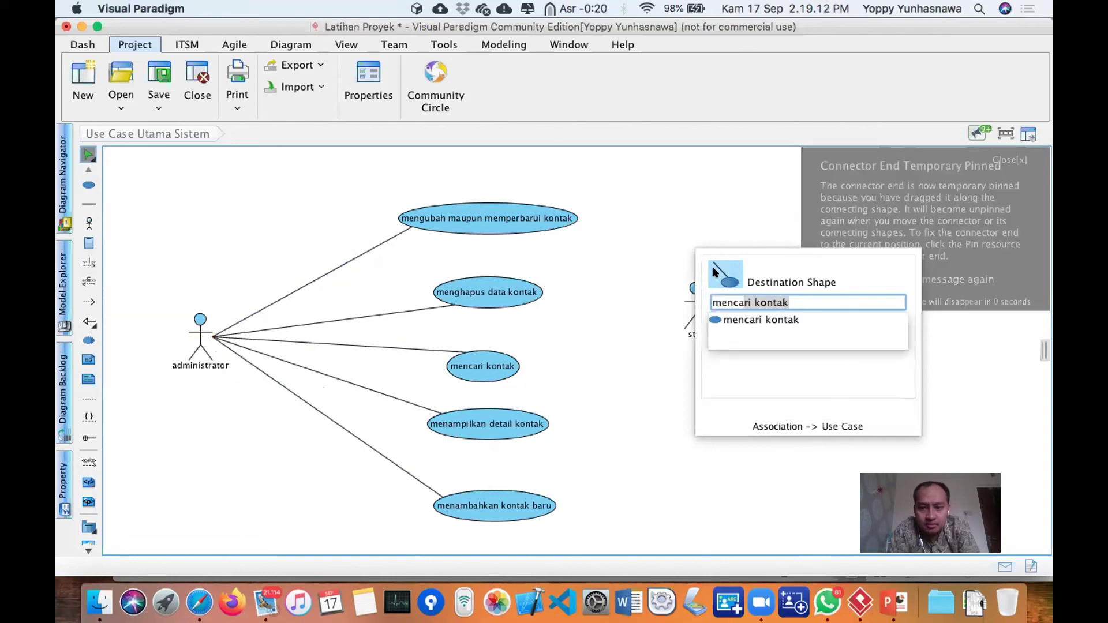
{"action": "key", "text": "Return"}
Add an association from the staf actor to the existing use case "menampilkan detail kontak".
{"action": "left_click", "coordinate": [690, 274]}
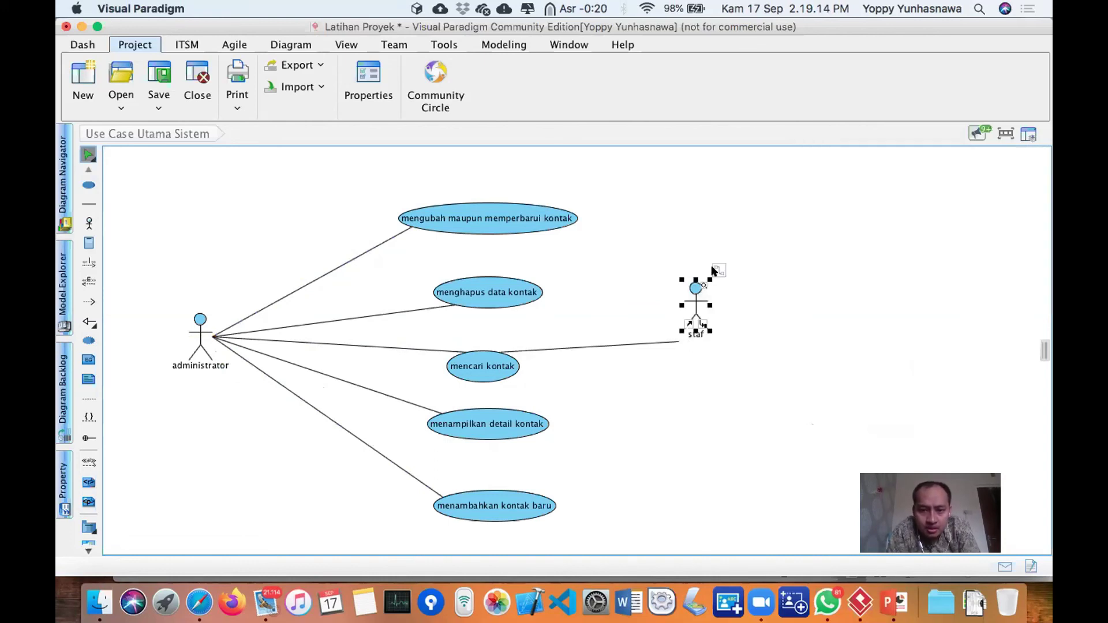
{"action": "left_click", "coordinate": [715, 271]}
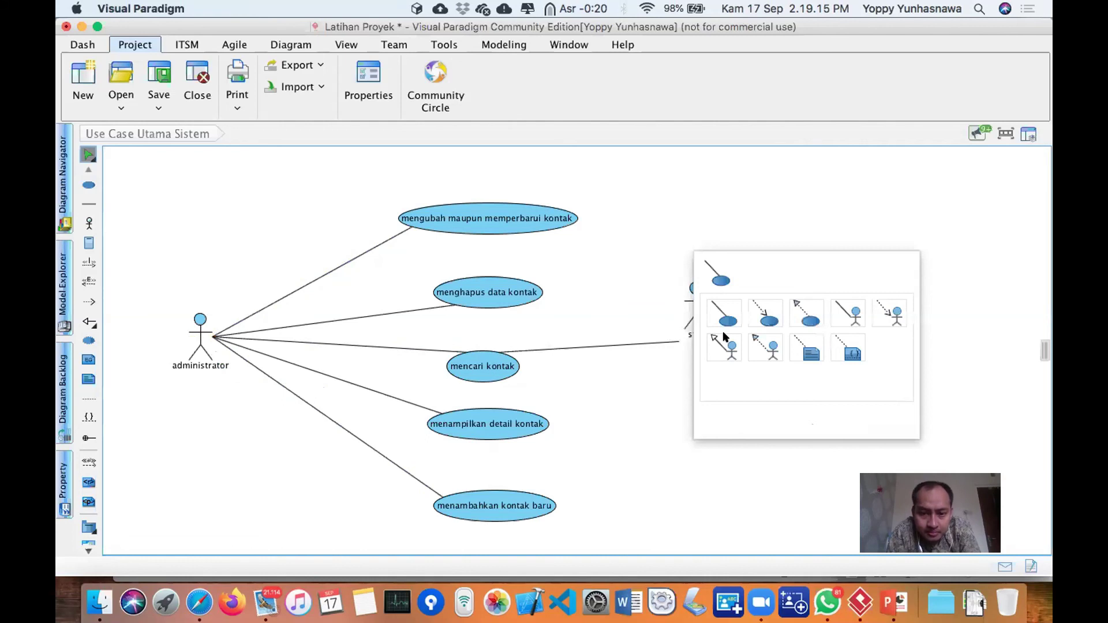
{"action": "left_click", "coordinate": [707, 272]}
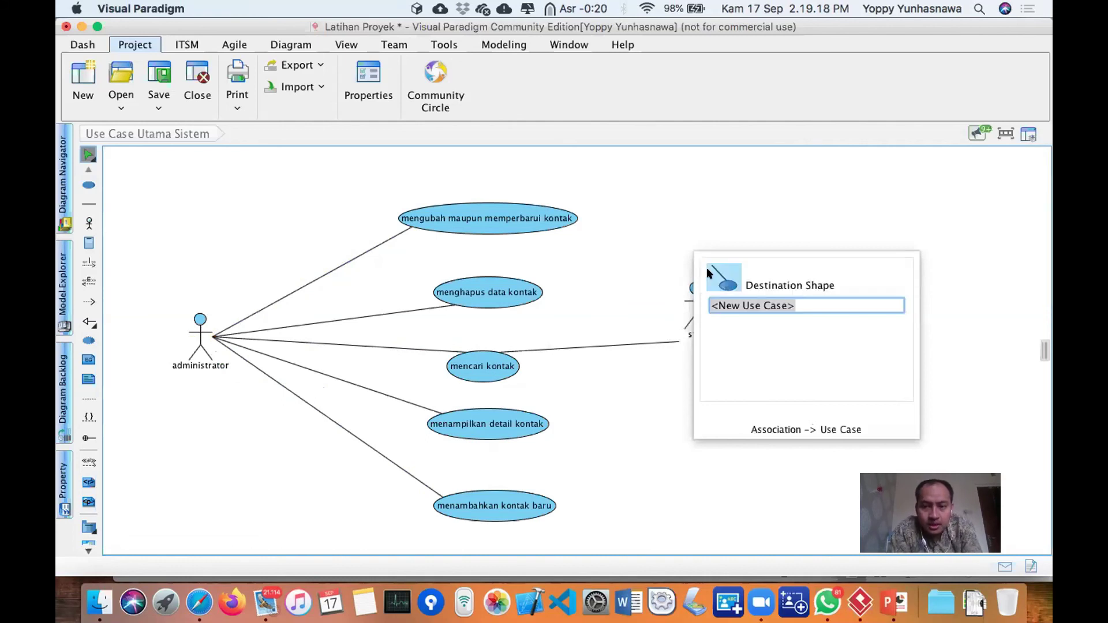
{"action": "type", "text": "menampilkan detail kontak"}
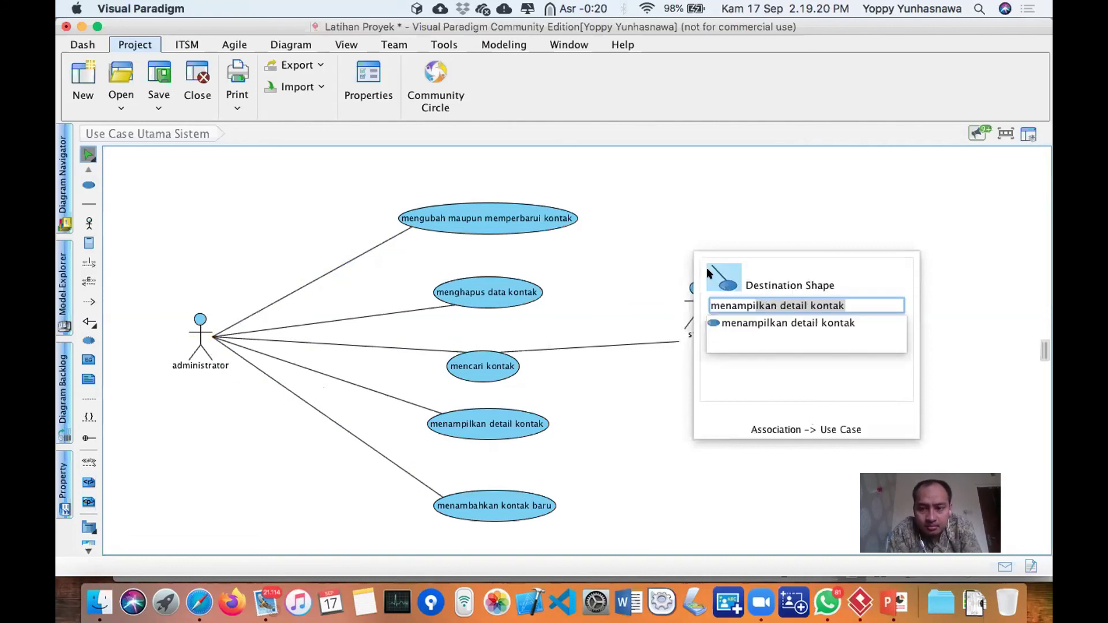
{"action": "key", "text": "Return"}
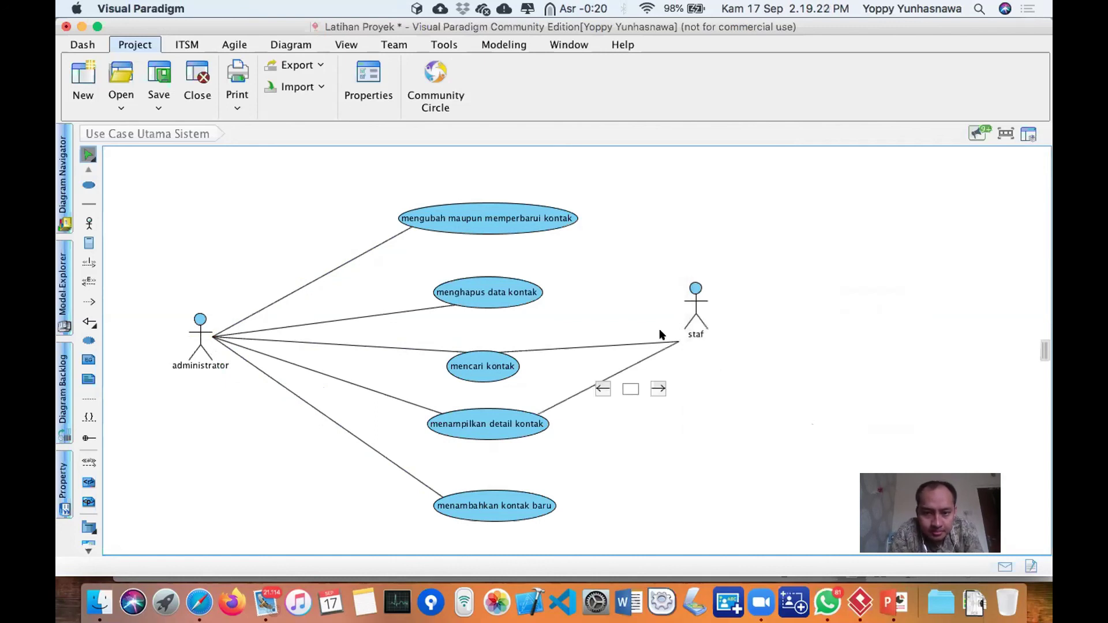
Move the staf actor slightly outward and down and join its two association ends at one point beside its arm.
{"action": "mouse_move", "coordinate": [676, 343]}
{"action": "left_mouse_down"}
{"action": "mouse_move", "coordinate": [677, 305]}
{"action": "mouse_move", "coordinate": [698, 285]}
{"action": "mouse_move", "coordinate": [687, 268]}
{"action": "mouse_move", "coordinate": [710, 313]}
{"action": "left_mouse_up"}
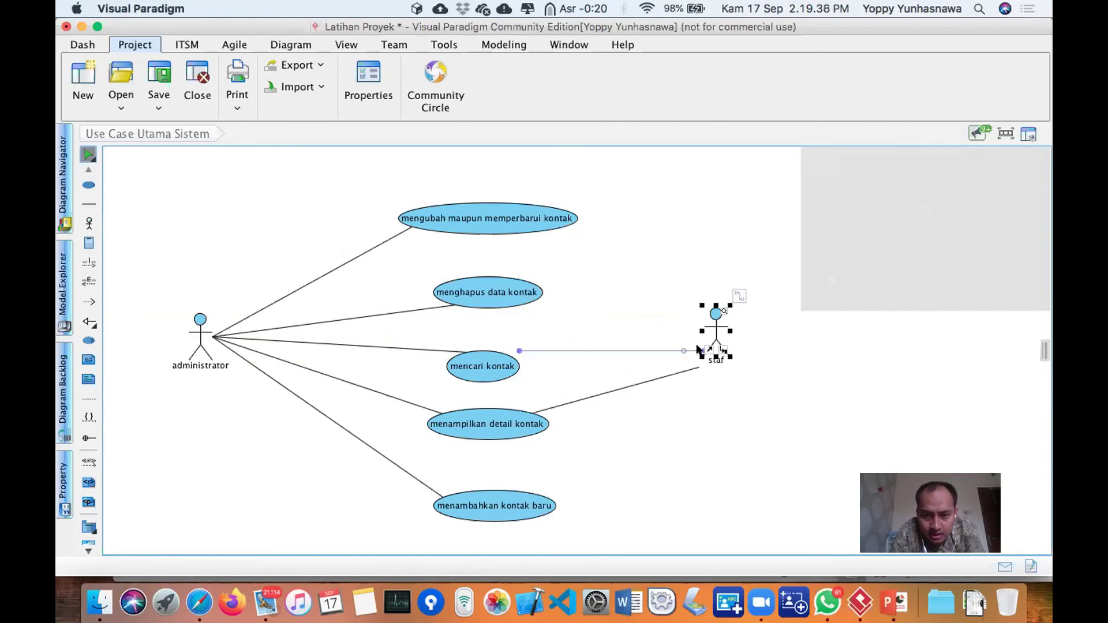
{"action": "left_click", "coordinate": [697, 350]}
{"action": "left_click_drag", "start_coordinate": [704, 350], "coordinate": [699, 328]}
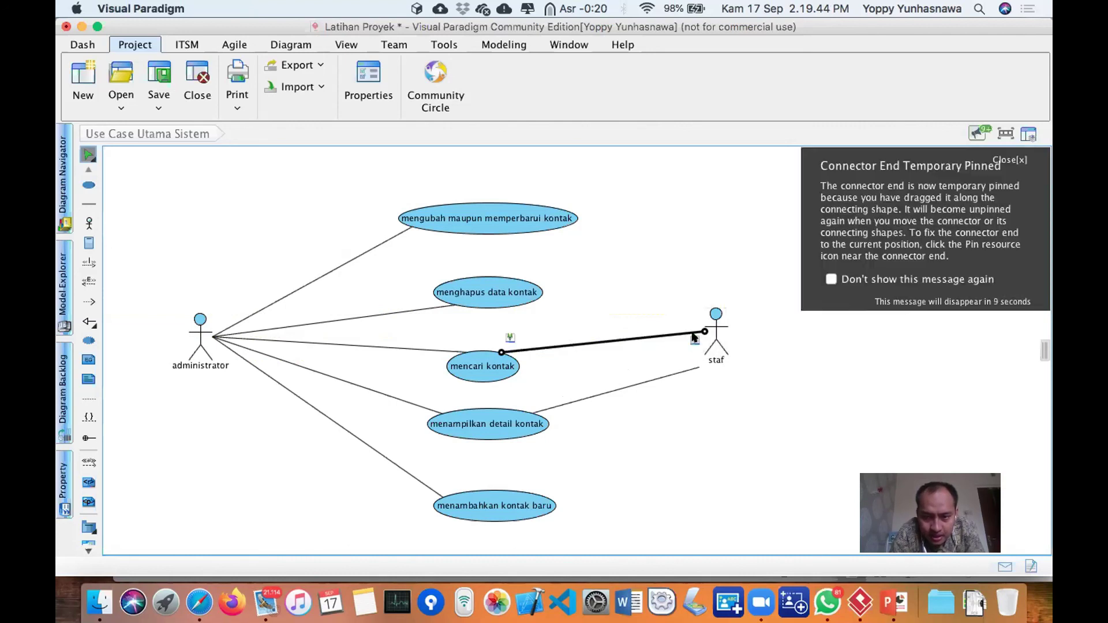
{"action": "left_click", "coordinate": [698, 367]}
{"action": "left_click_drag", "start_coordinate": [698, 368], "coordinate": [699, 332]}
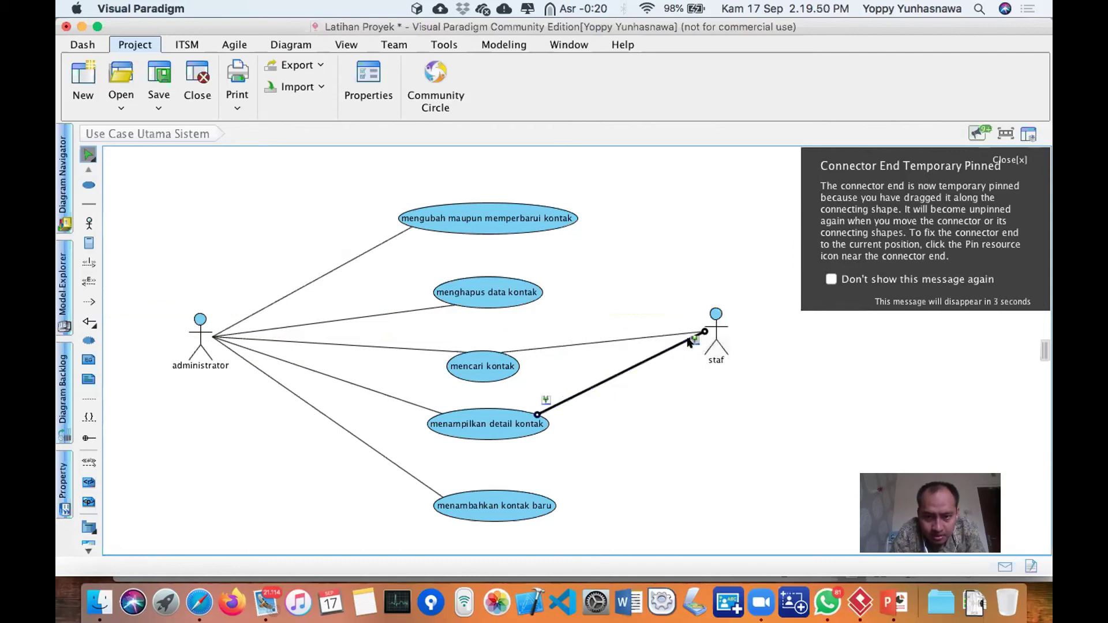
Shift the staf actor slightly farther from the use cases and save the project.
{"action": "left_click", "coordinate": [716, 297]}
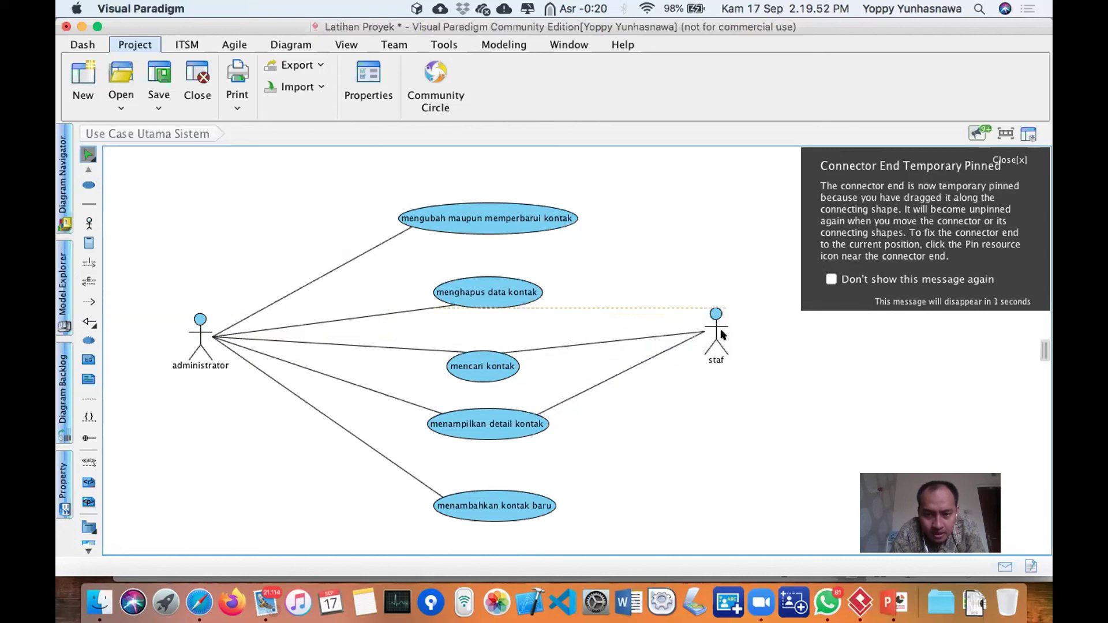
{"action": "mouse_move", "coordinate": [716, 292]}
{"action": "left_mouse_down"}
{"action": "mouse_move", "coordinate": [729, 311]}
{"action": "mouse_move", "coordinate": [725, 293]}
{"action": "left_mouse_up"}
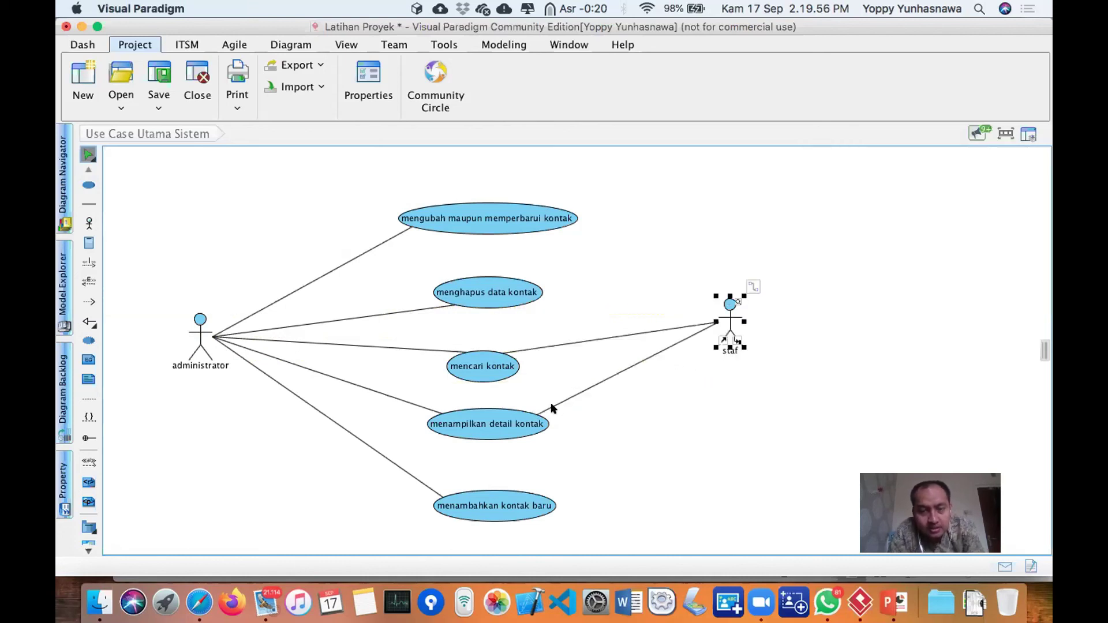
{"action": "left_click", "coordinate": [671, 432]}
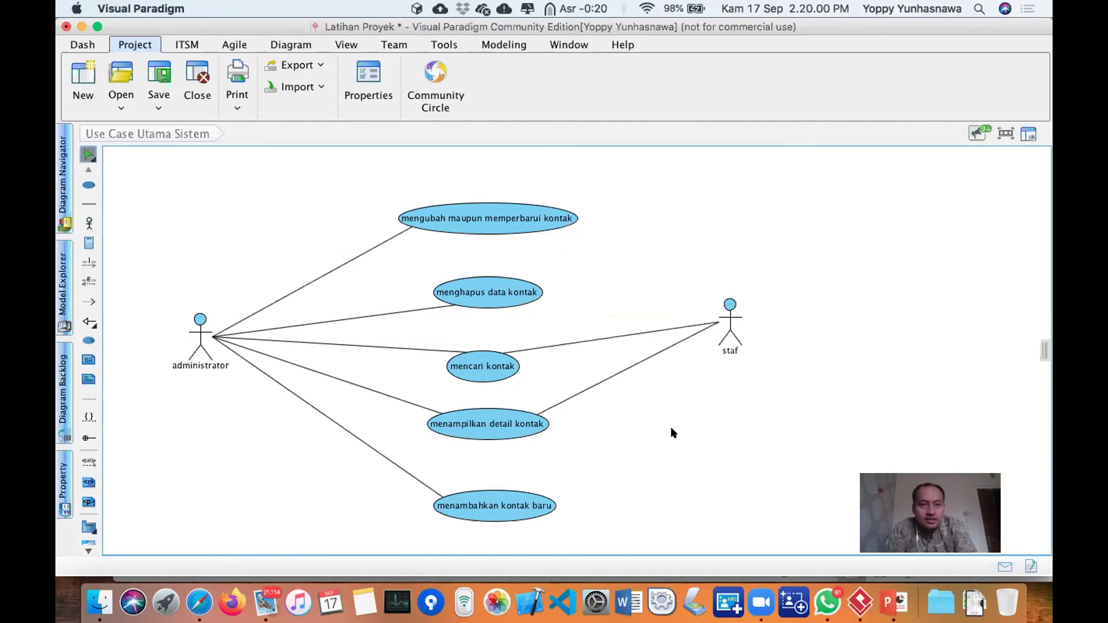
{"action": "key", "text": "super+s"}
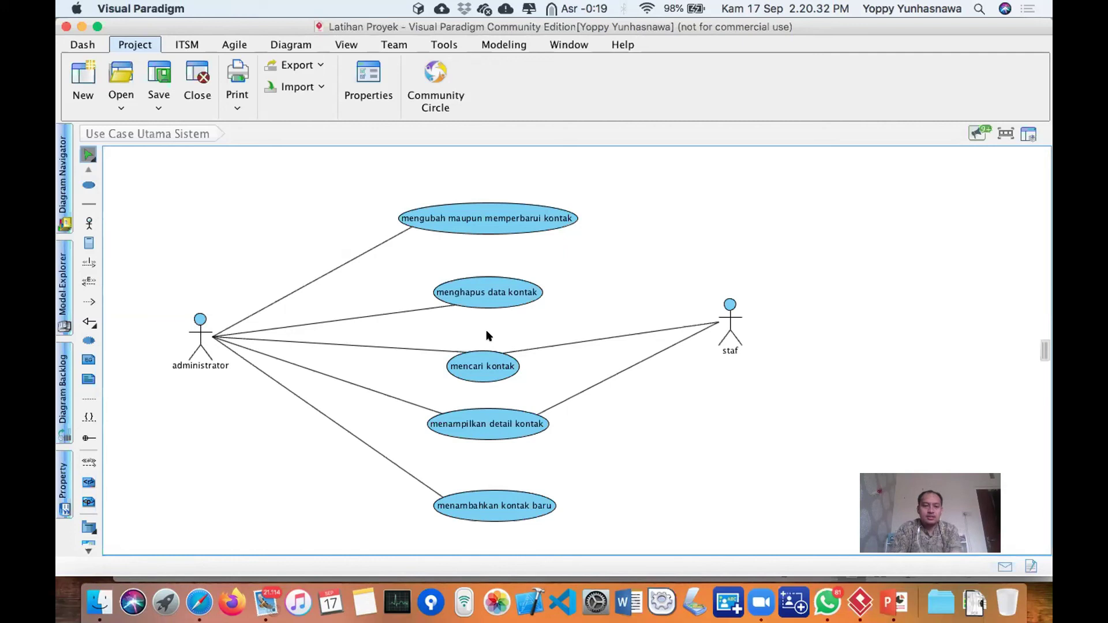
{"action": "left_click", "coordinate": [434, 350]}
{"action": "left_click", "coordinate": [437, 327]}
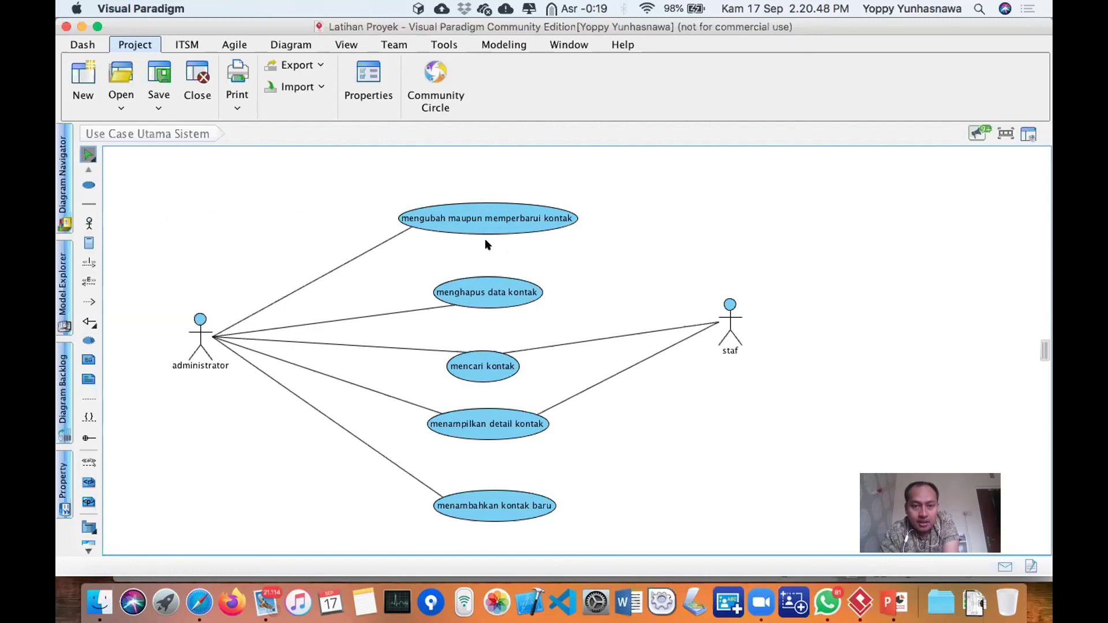
{"action": "left_click", "coordinate": [510, 230]}
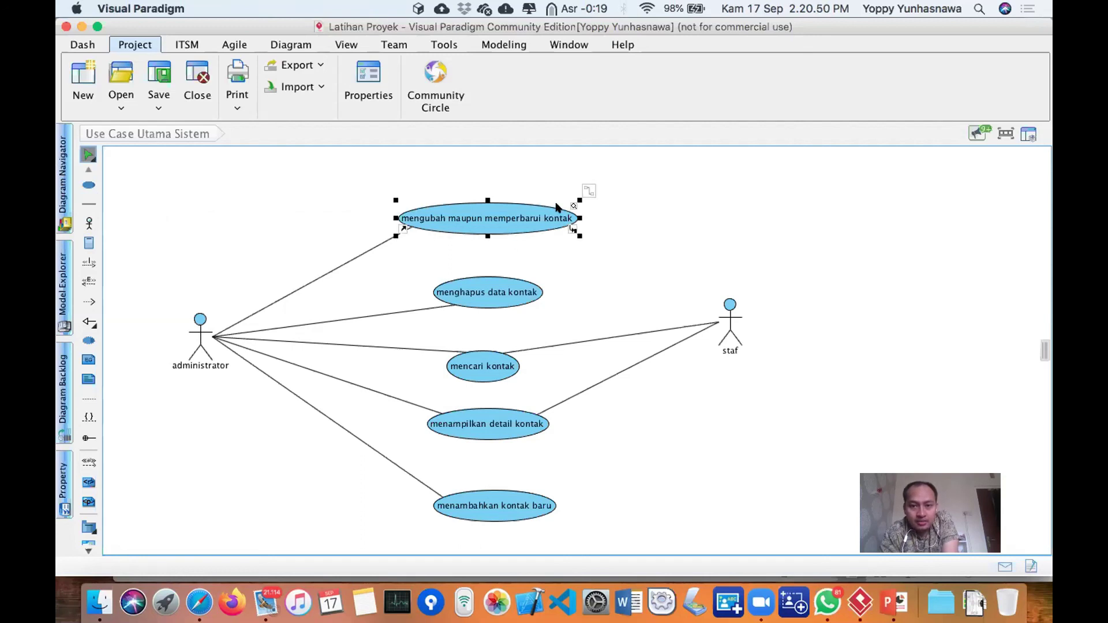
{"action": "left_click", "coordinate": [571, 230]}
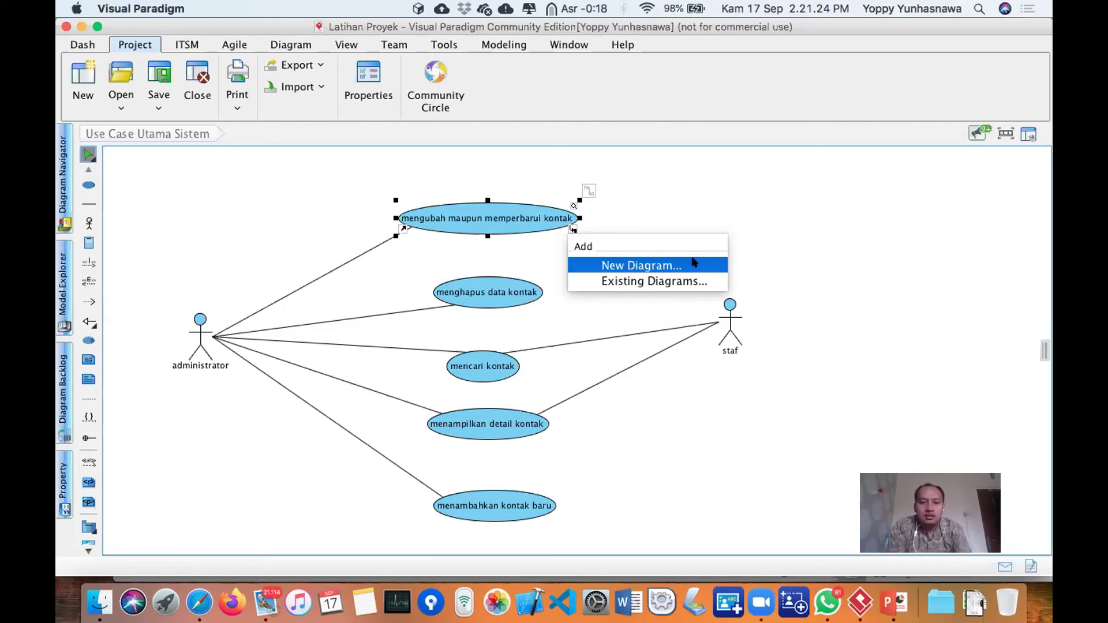
{"action": "left_click", "coordinate": [720, 182]}
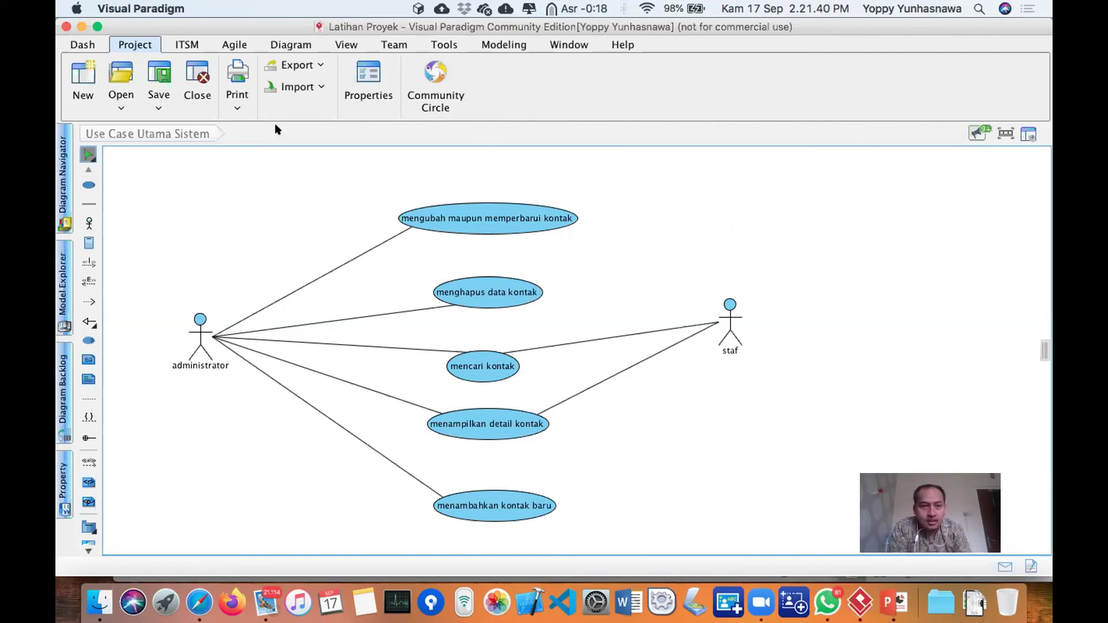
{"action": "left_click", "coordinate": [310, 68]}
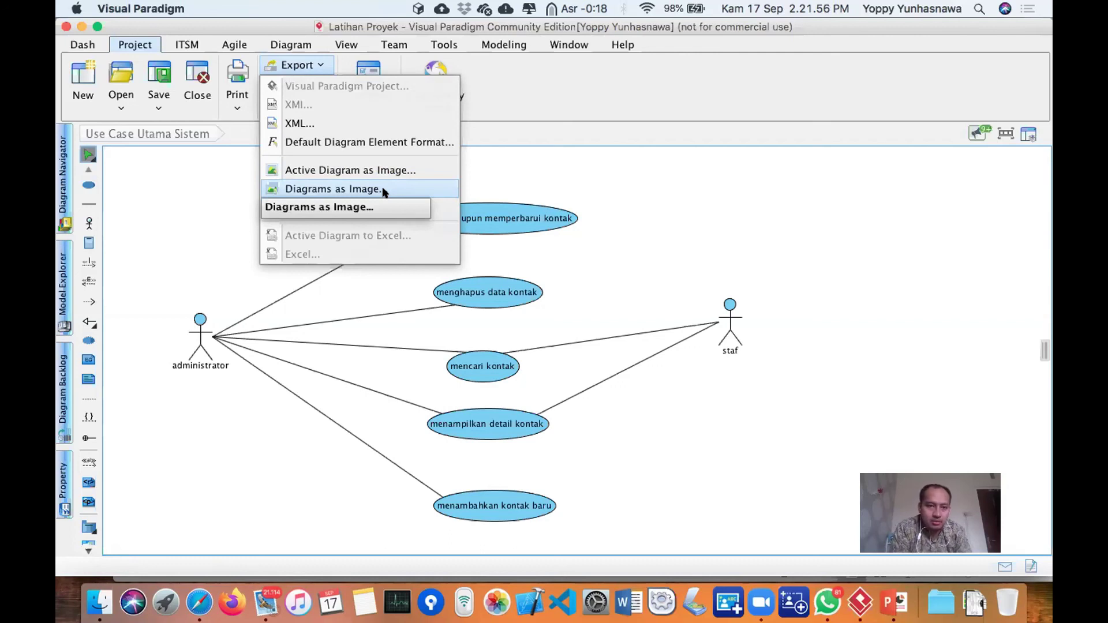
{"action": "left_click", "coordinate": [540, 183]}
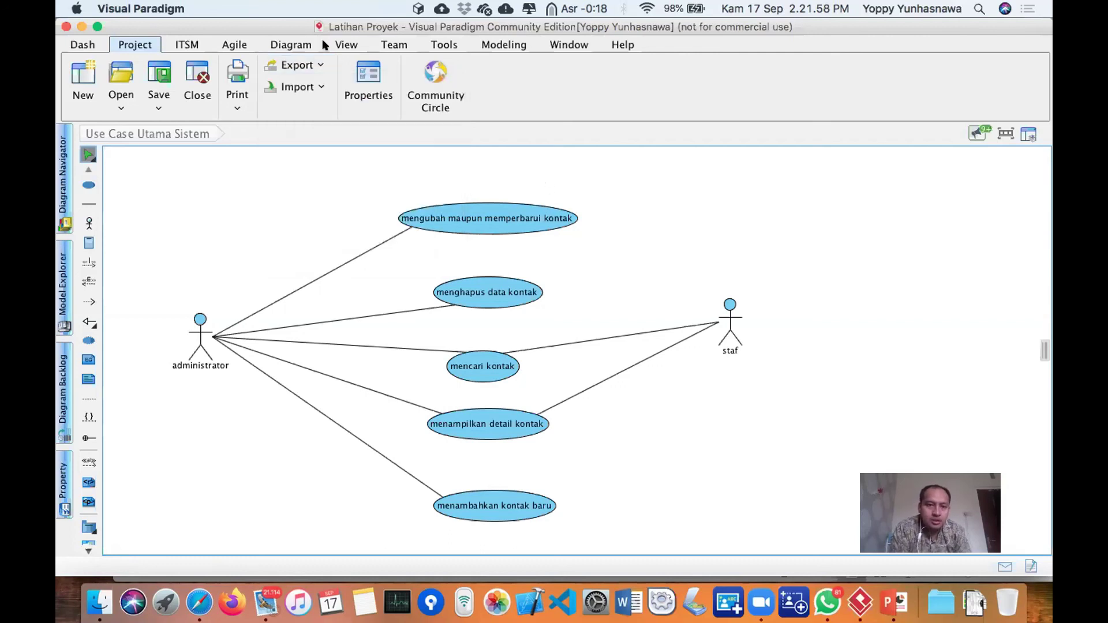
{"action": "left_click", "coordinate": [236, 99]}
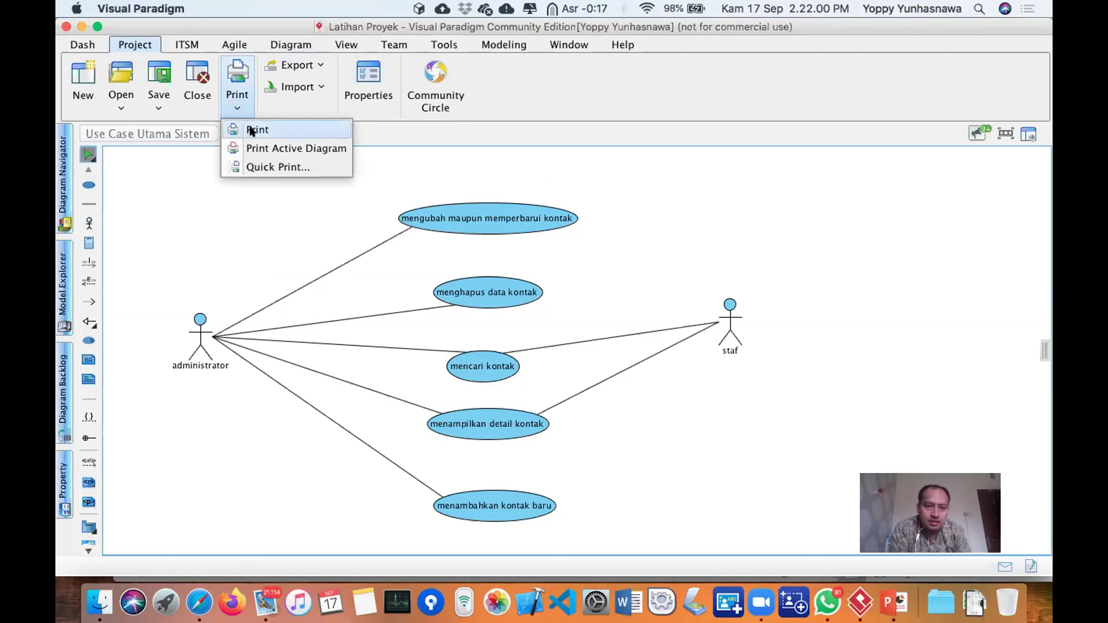